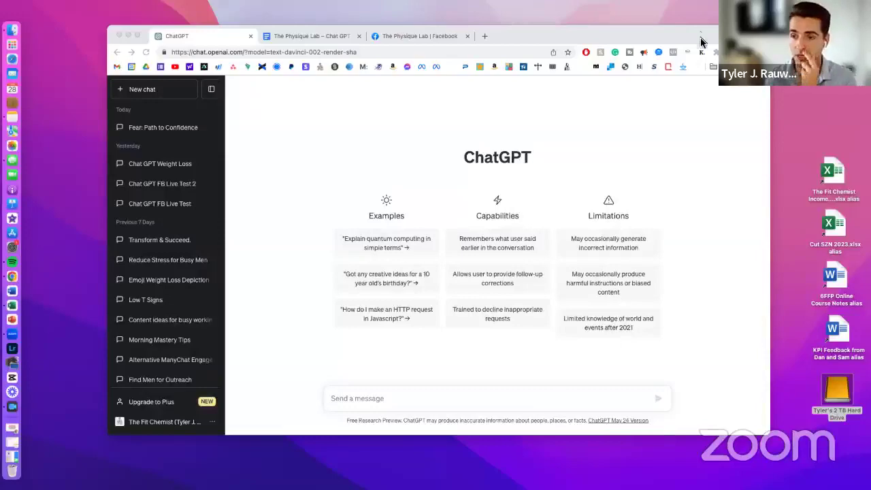
Step: Enlarge the browser window and skim the whole "The Physique Lab – Chat GPT for Weight Loss" document
left_click_drag(681, 32, 628, 22)
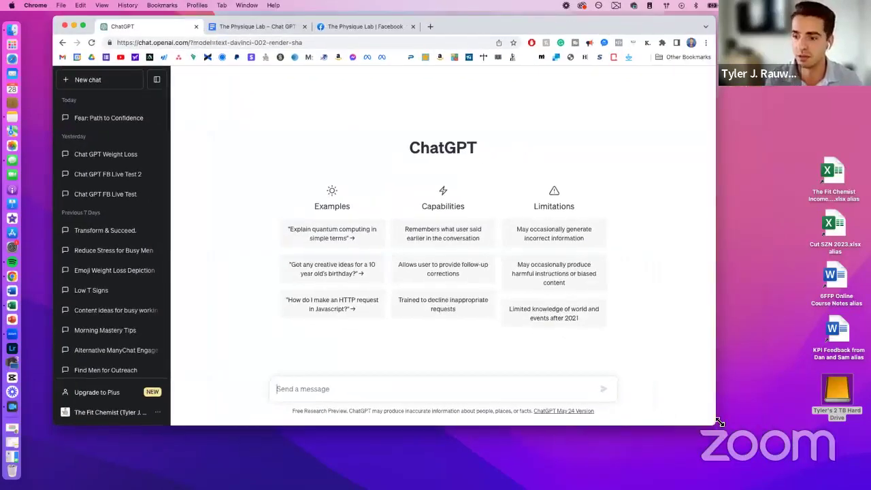
left_click_drag(717, 425, 778, 456)
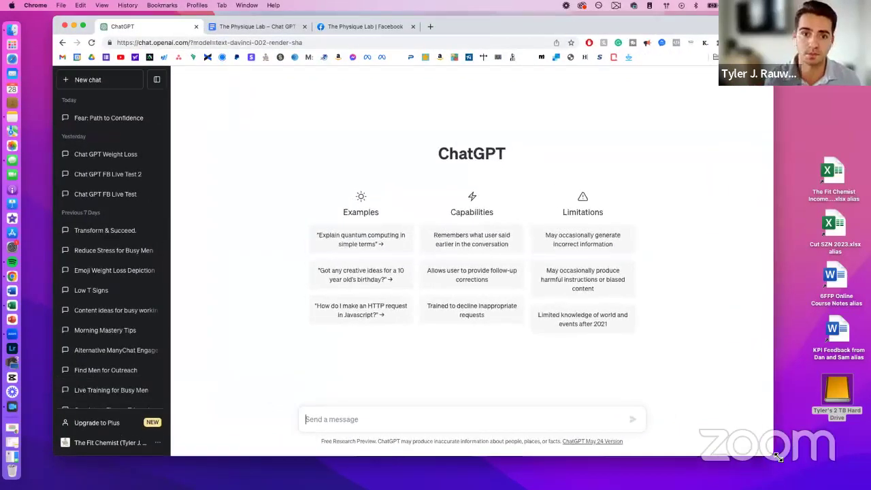
left_click(258, 27)
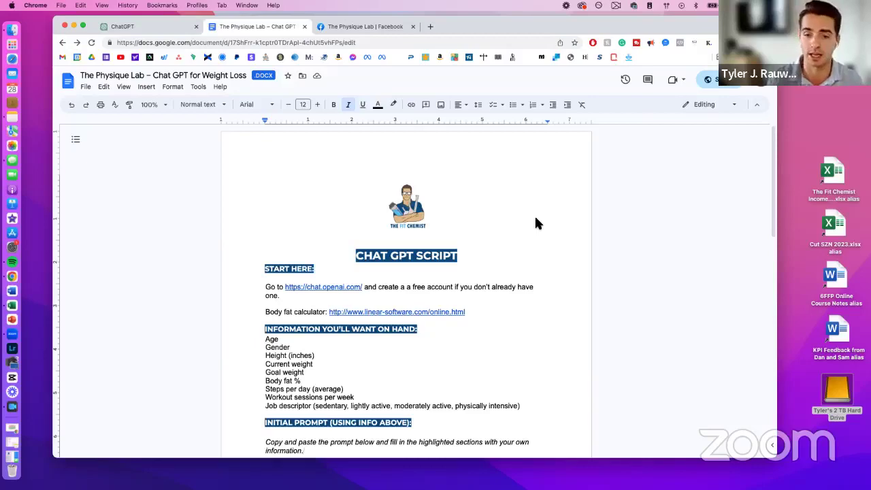
scroll(504, 211, "down", 5)
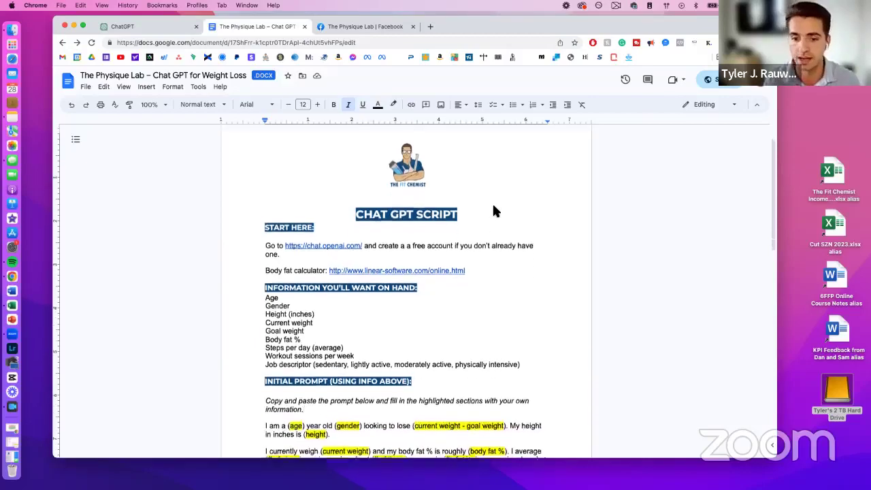
scroll(474, 198, "down", 15)
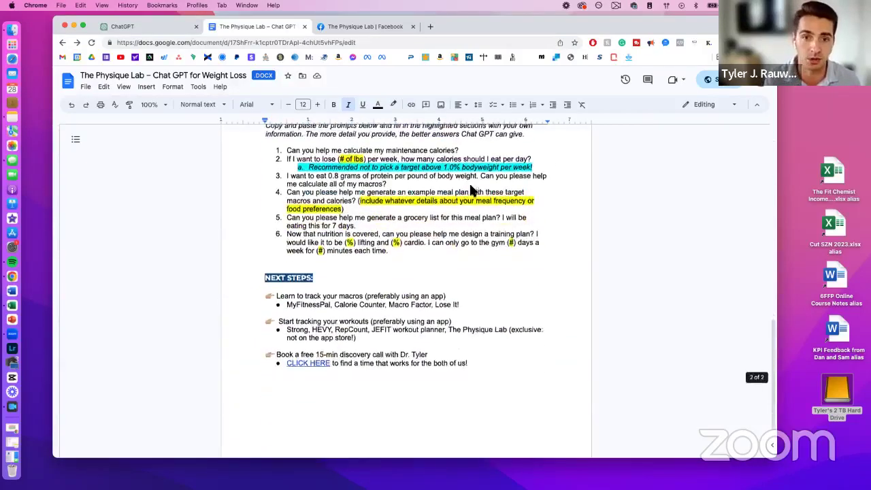
scroll(517, 253, "up", 12)
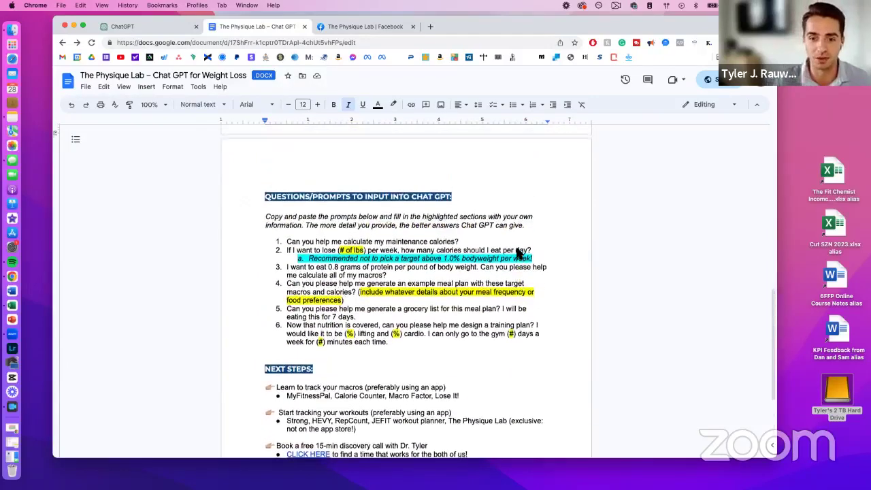
scroll(518, 252, "up", 8)
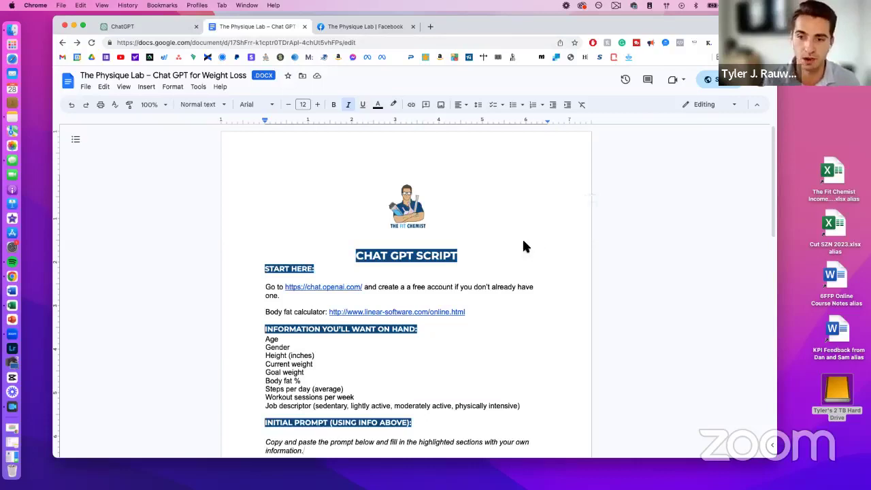
Step: Move the body fat calculator line with its link from the START HERE section to below the job descriptor line, after a blank line
left_click(558, 294)
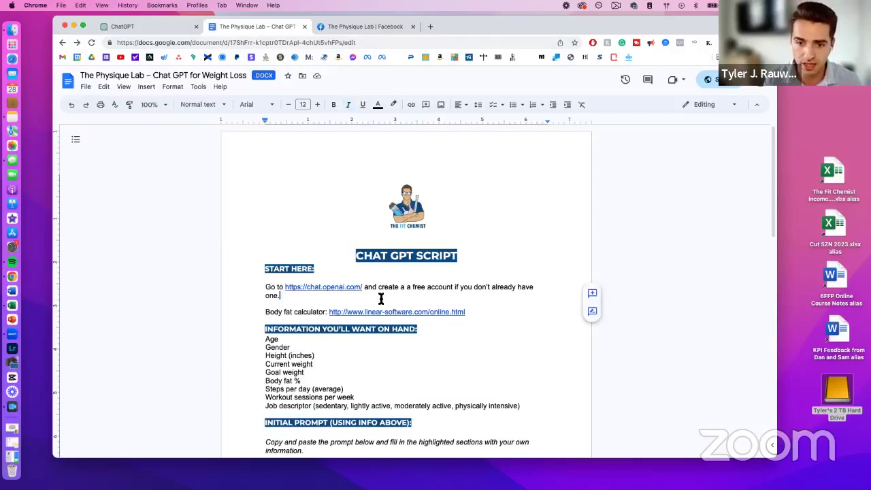
scroll(401, 299, "down", 1)
left_click_drag(474, 292, 256, 293)
key("cmd+c")
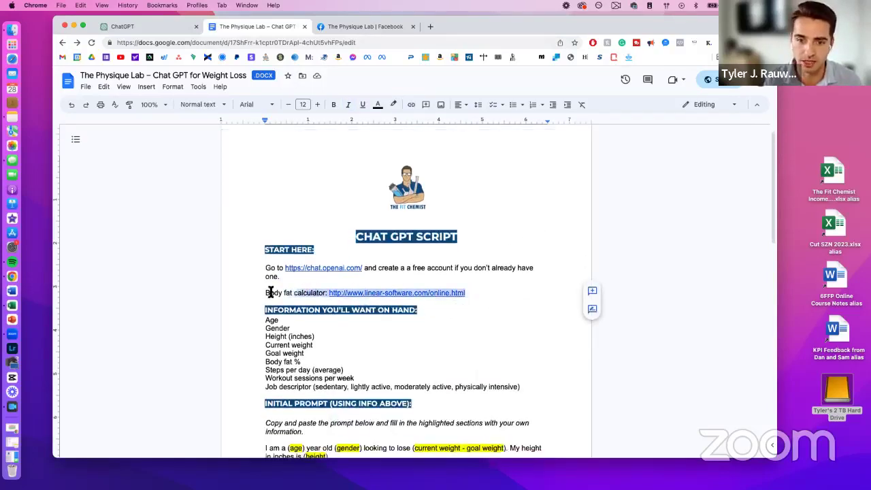
key("BackSpace")
key("BackSpace")
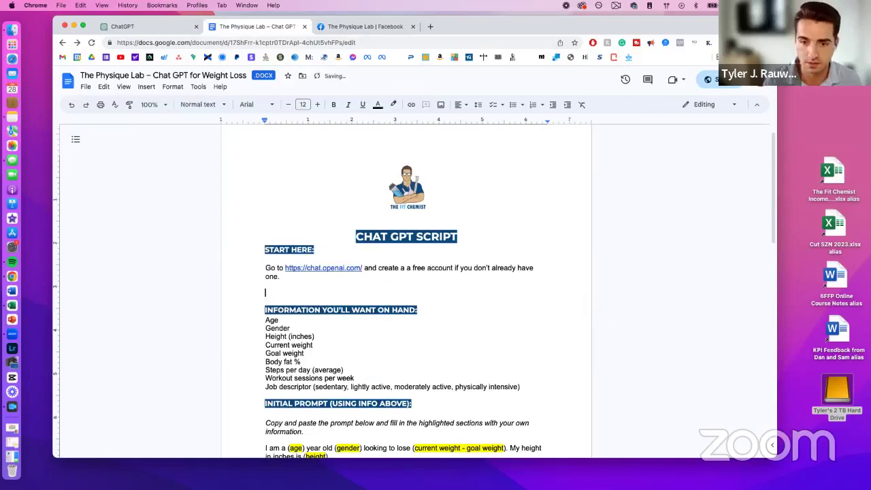
left_click(525, 378)
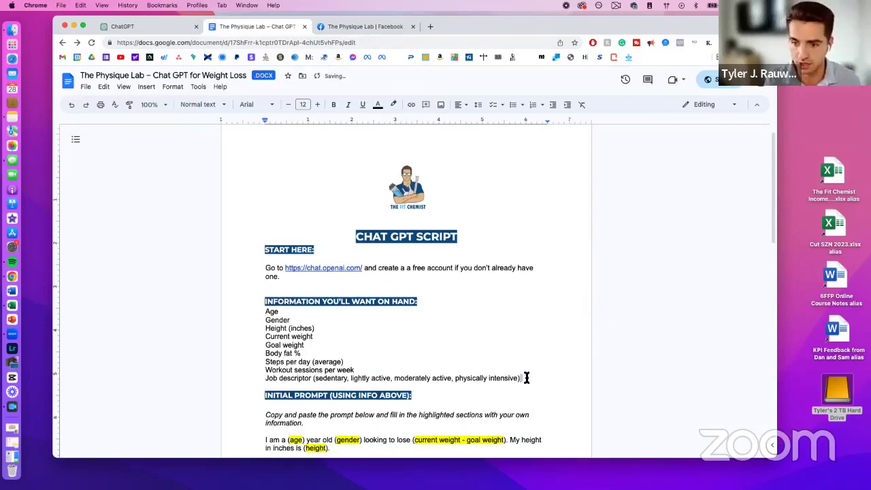
key("Return")
key("Return")
key("cmd+v")
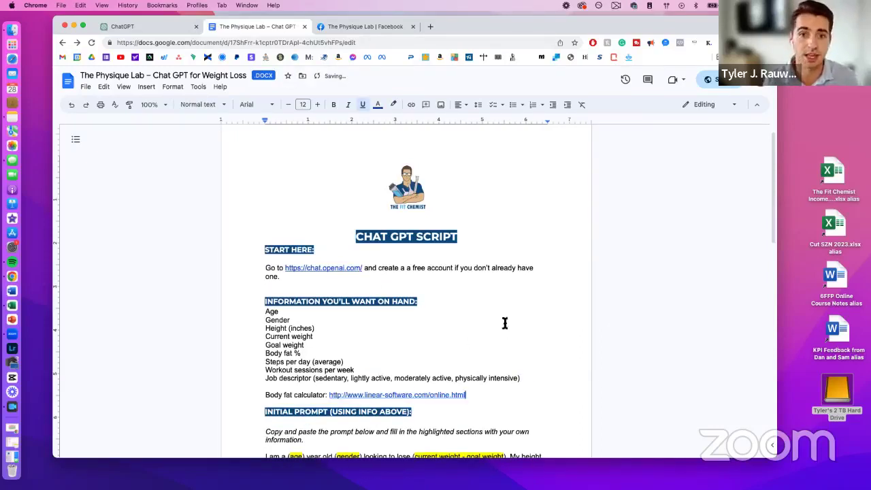
Step: Review the list of information to have on hand, highlighting the Goal weight and Body fat % entries
scroll(496, 310, "down", 1)
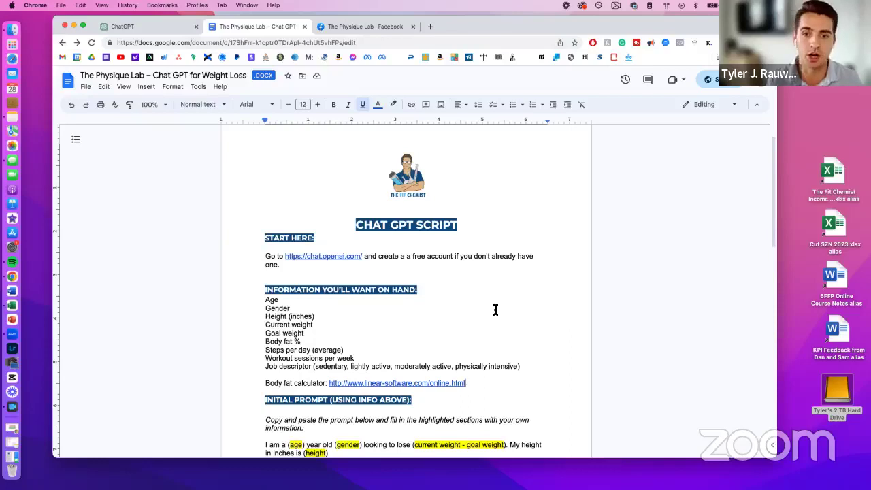
scroll(397, 294, "down", 1)
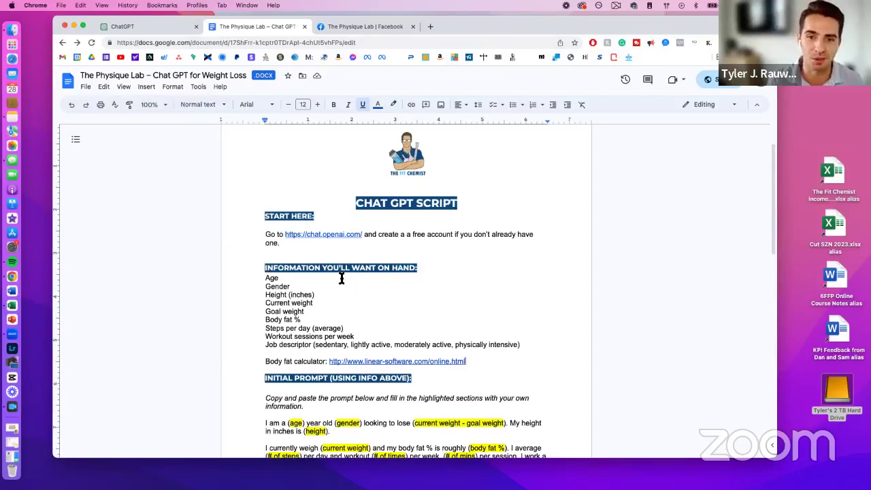
scroll(341, 277, "down", 1)
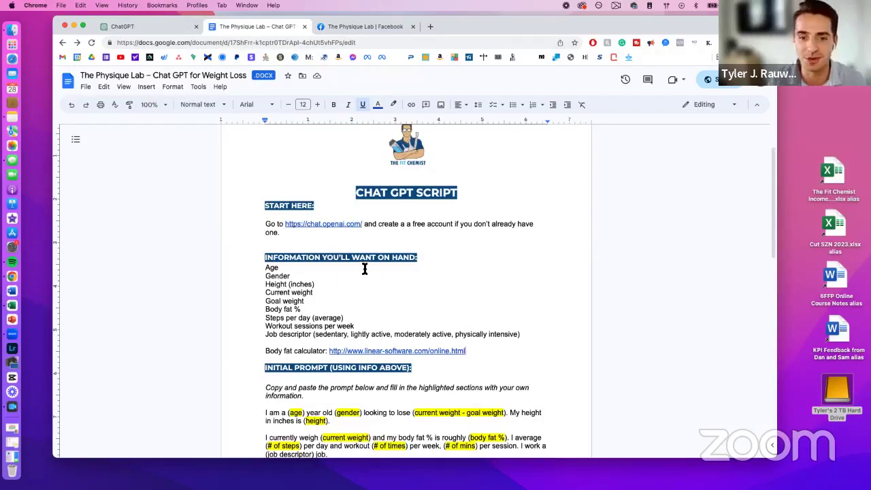
scroll(399, 277, "down", 1)
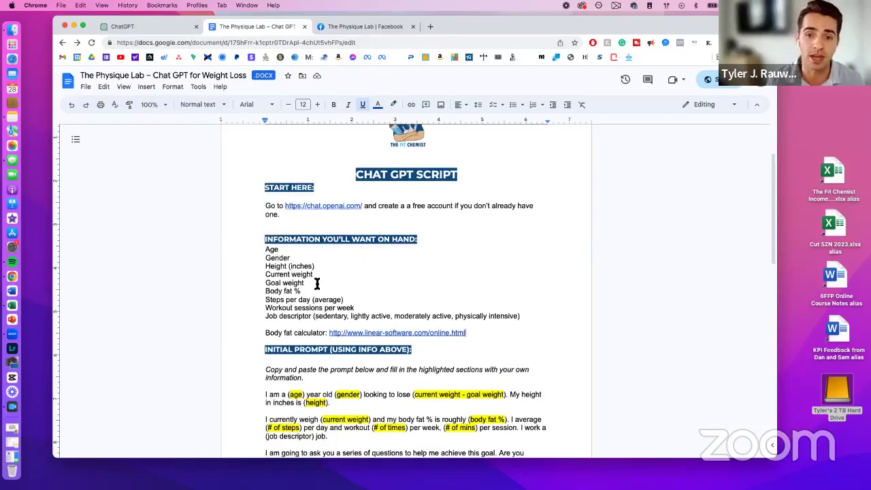
left_click_drag(314, 282, 260, 284)
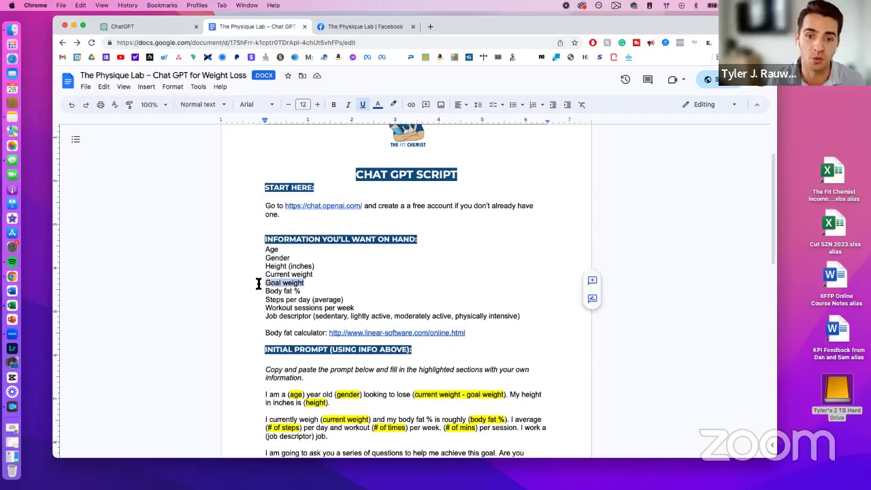
left_click(316, 284)
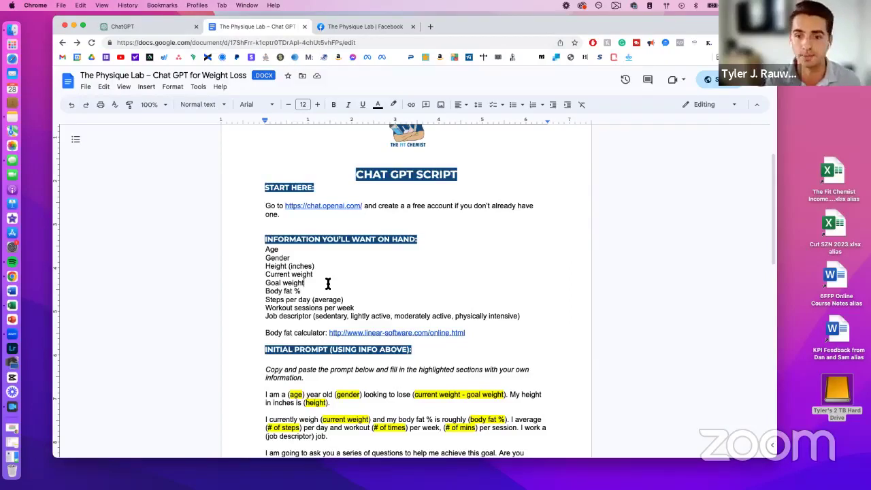
scroll(328, 284, "down", 2)
left_click_drag(301, 259, 259, 260)
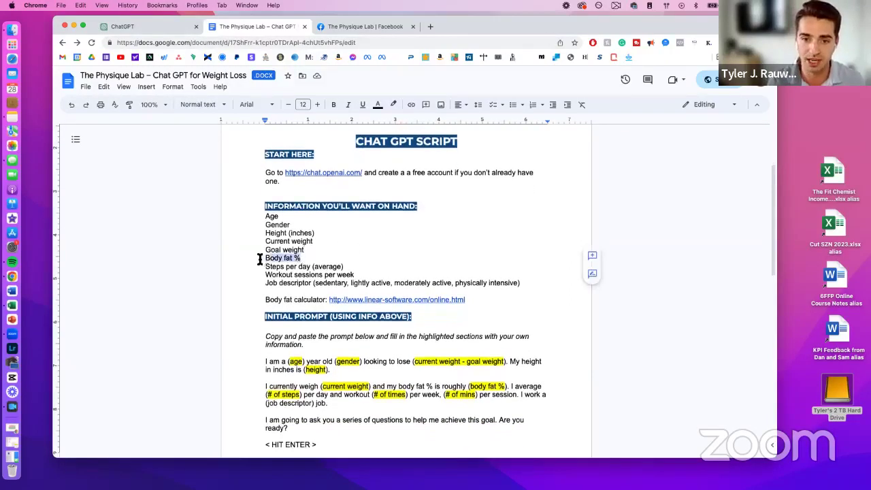
Step: Open the linked body fat calculator page and view its table of calculation methods
double_click(483, 302)
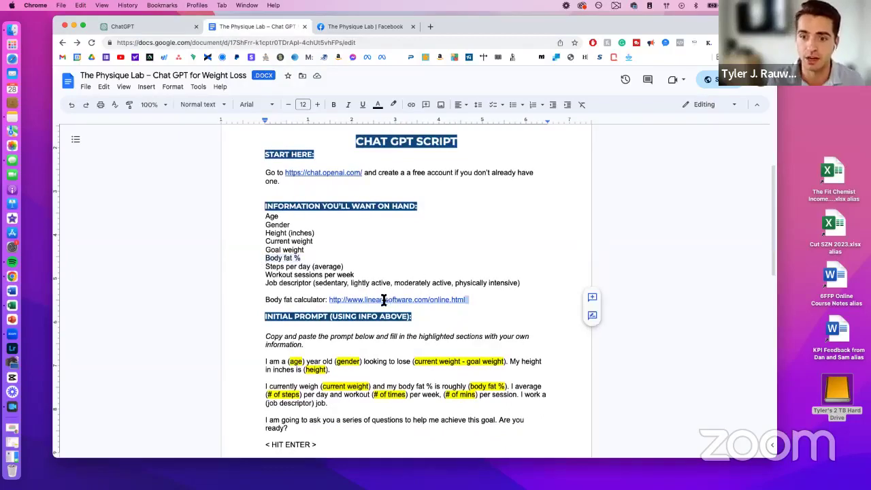
left_click(407, 308)
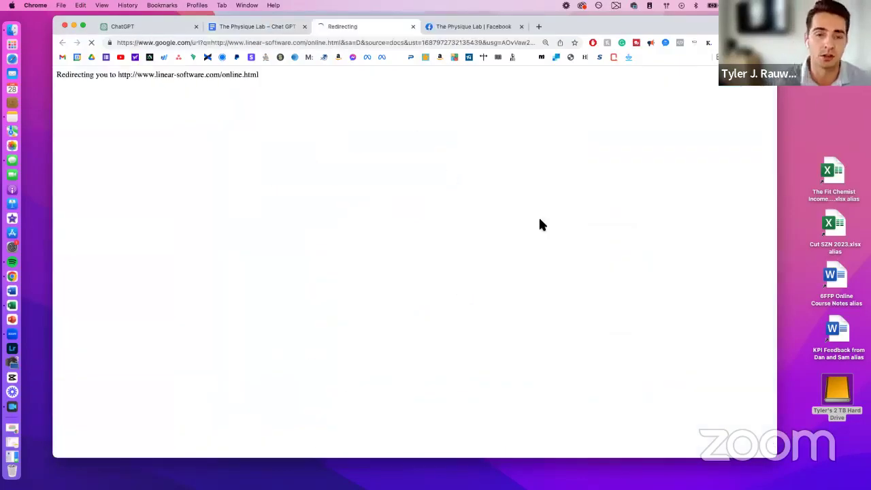
scroll(614, 211, "down", 2)
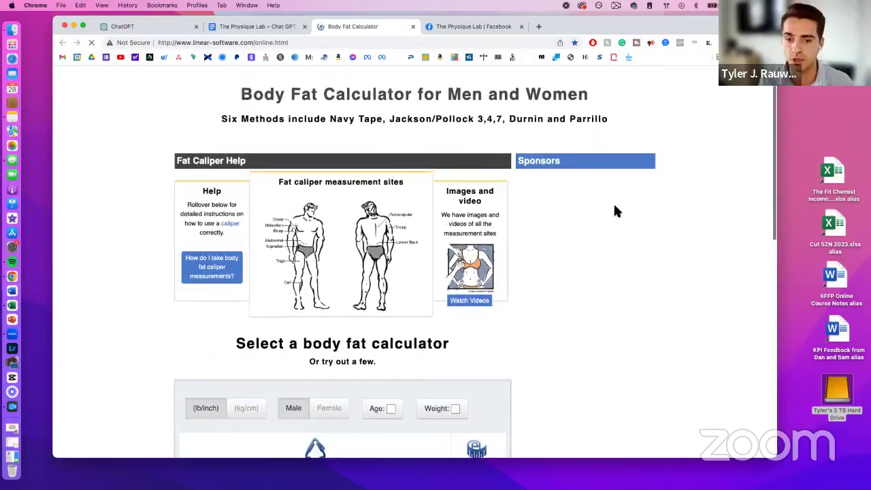
scroll(614, 211, "down", 1)
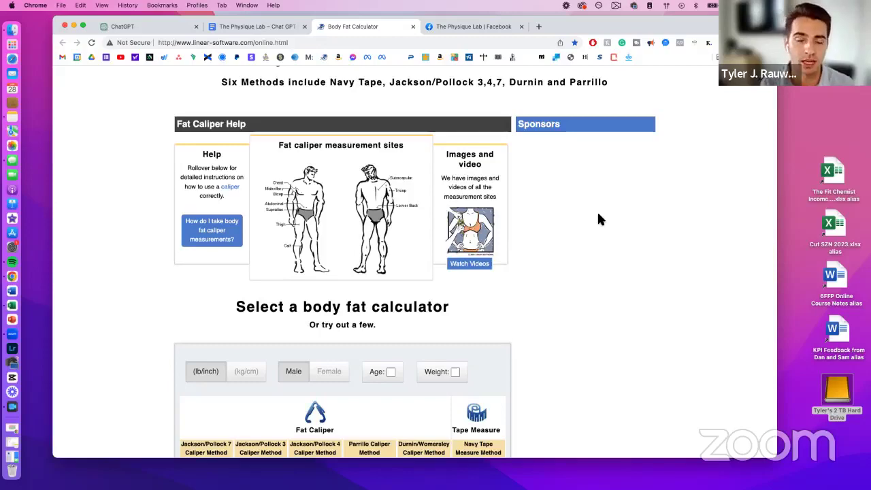
scroll(614, 203, "down", 6)
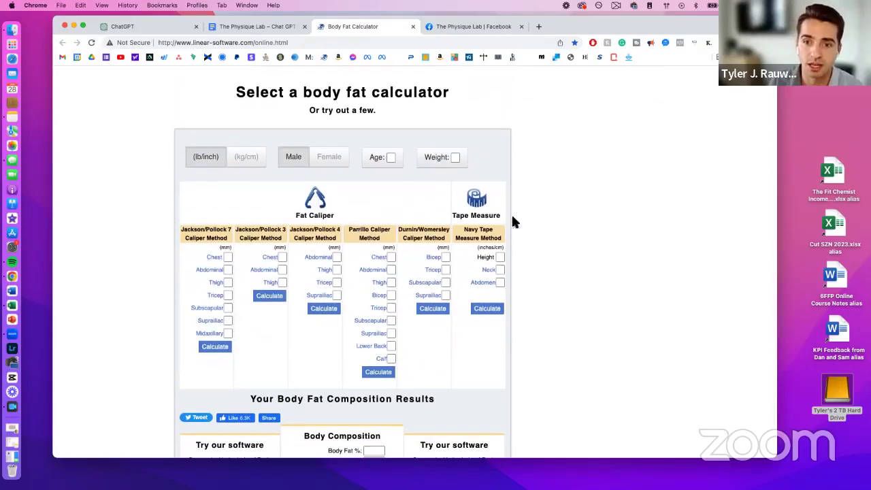
Step: Examine which measurements the Jackson/Pollock 3 caliper method and the Navy tape measure method require
left_click(280, 157)
scroll(292, 239, "down", 1)
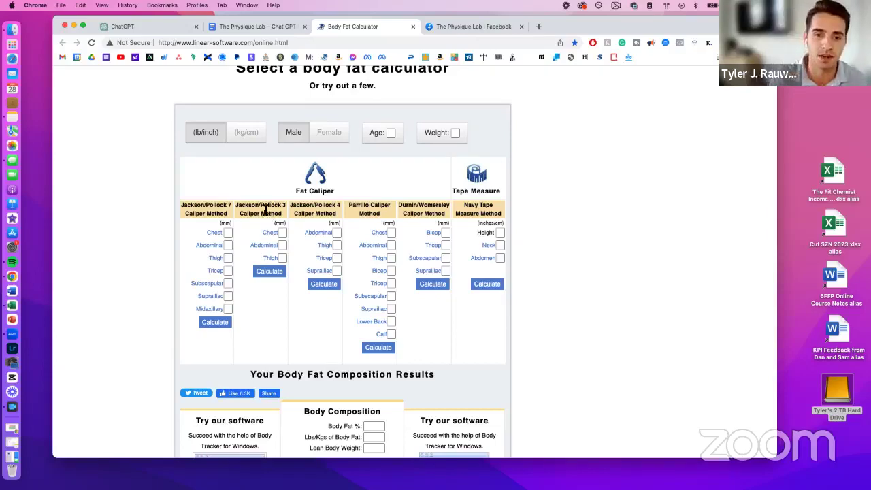
left_click_drag(249, 205, 282, 218)
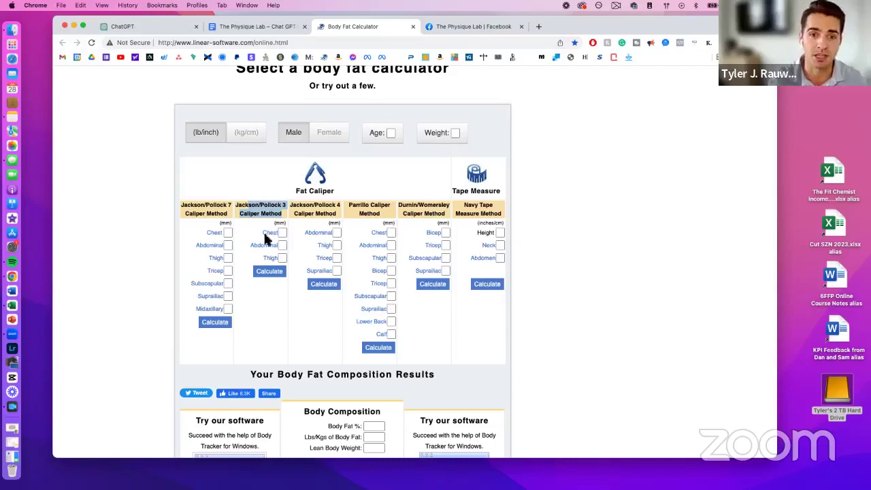
mouse_move(223, 234)
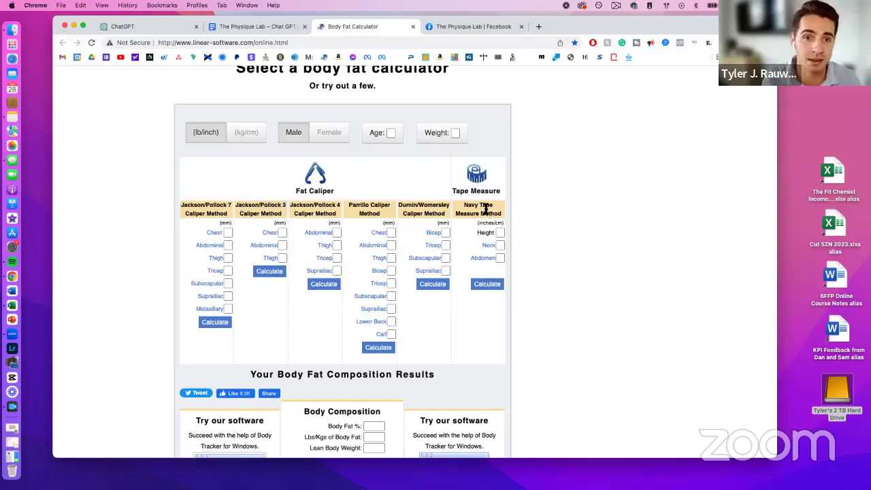
left_click_drag(464, 207, 501, 214)
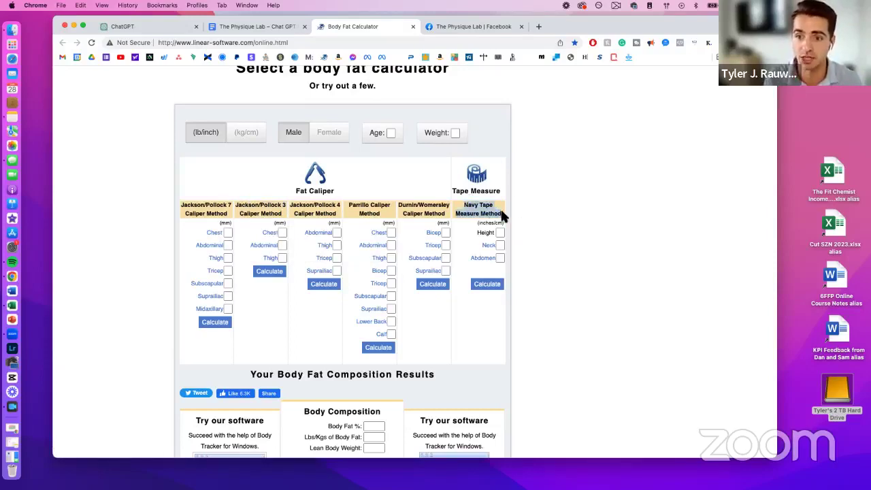
left_click(571, 215)
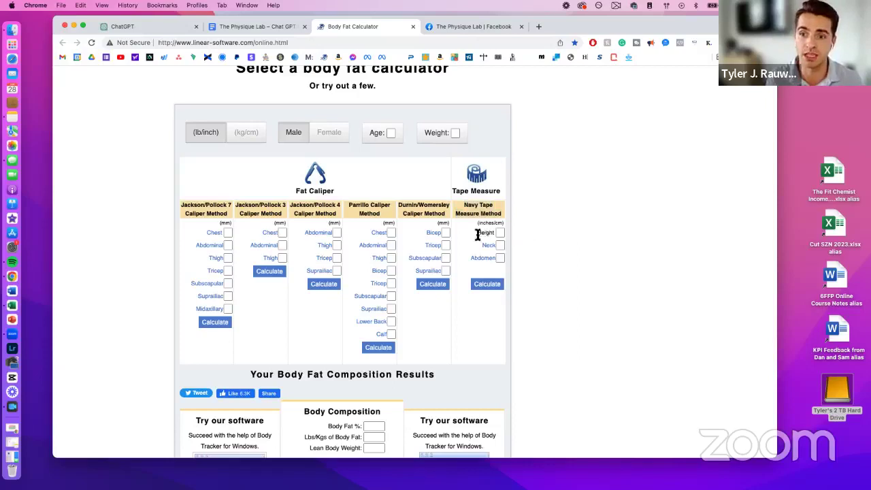
mouse_move(495, 264)
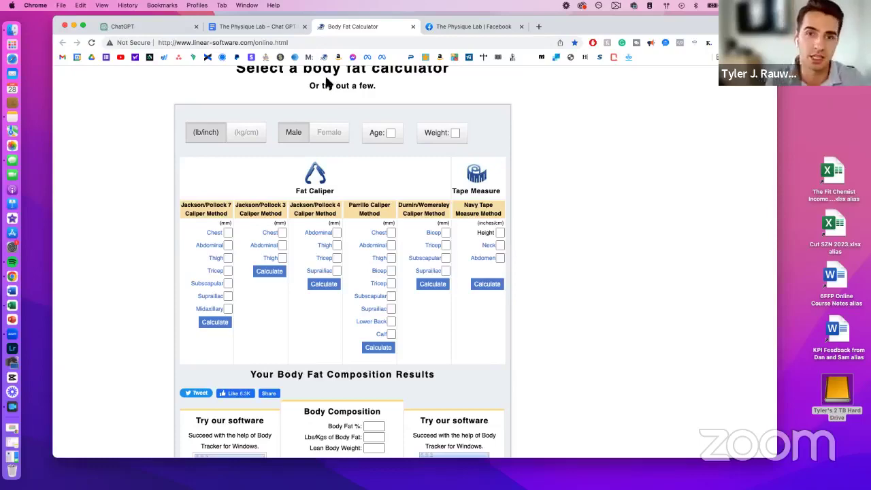
Step: Return to the ChatGPT script document and examine the job descriptor entry, highlighting the "sedentary" option
left_click(275, 26)
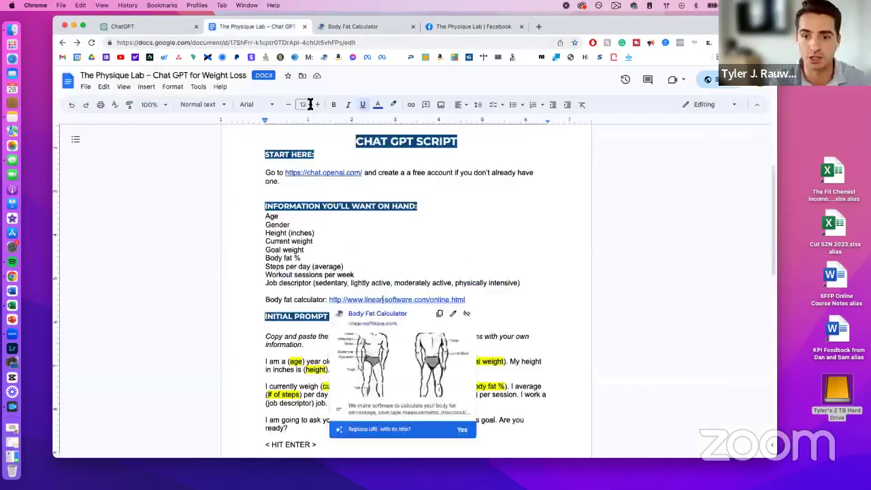
left_click(356, 267)
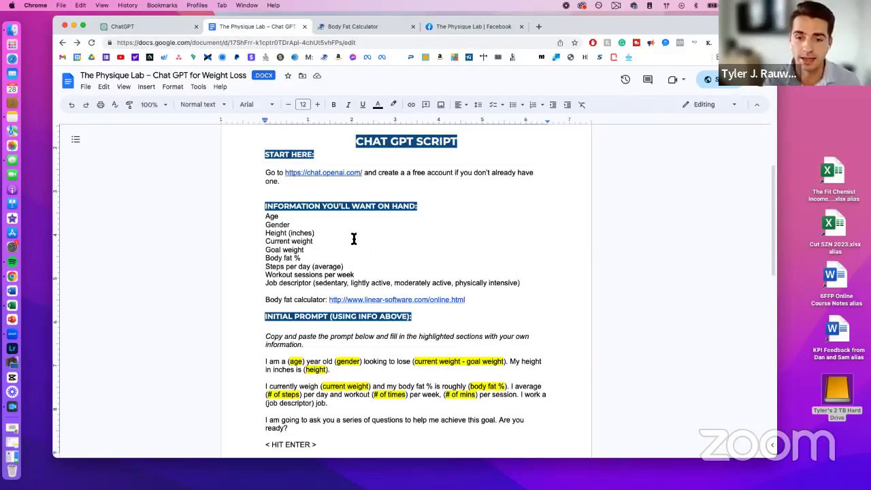
scroll(347, 248, "down", 1)
left_click_drag(267, 269, 301, 268)
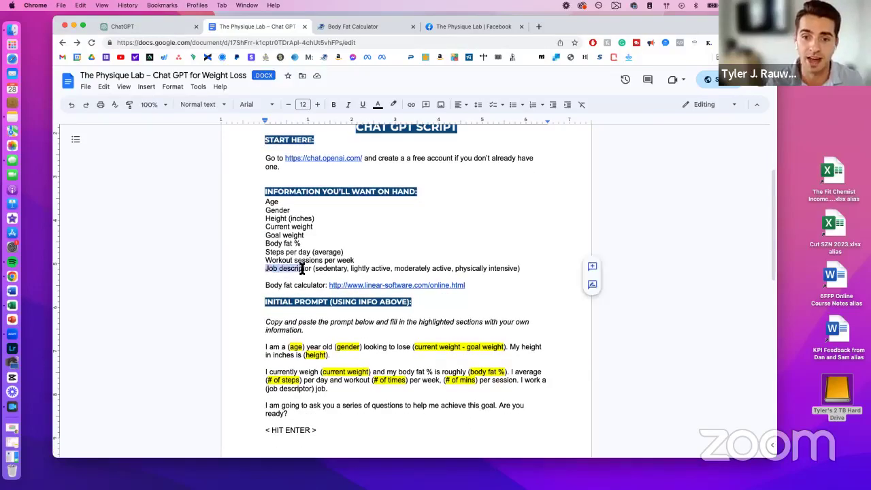
left_click(319, 268)
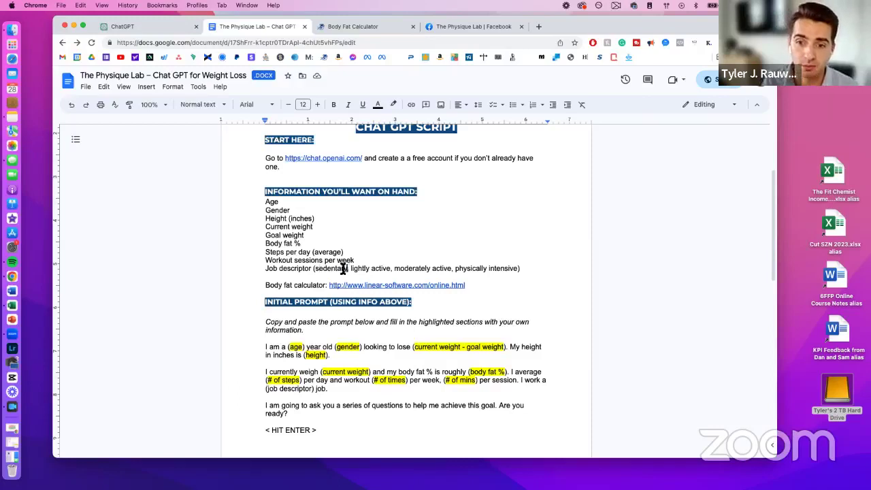
double_click(344, 269)
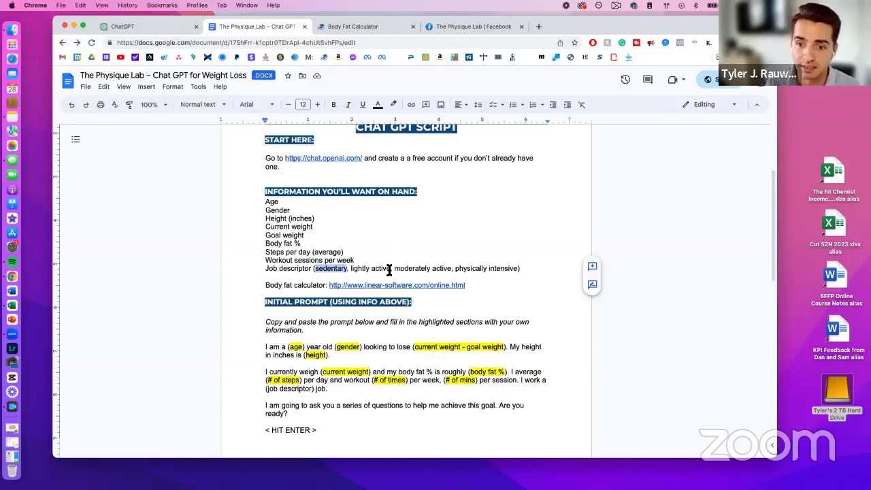
Step: Examine the other job descriptor options, highlighting "lightly active", "moderately active" and "physically intensive", and the full information list
left_click_drag(392, 271, 352, 271)
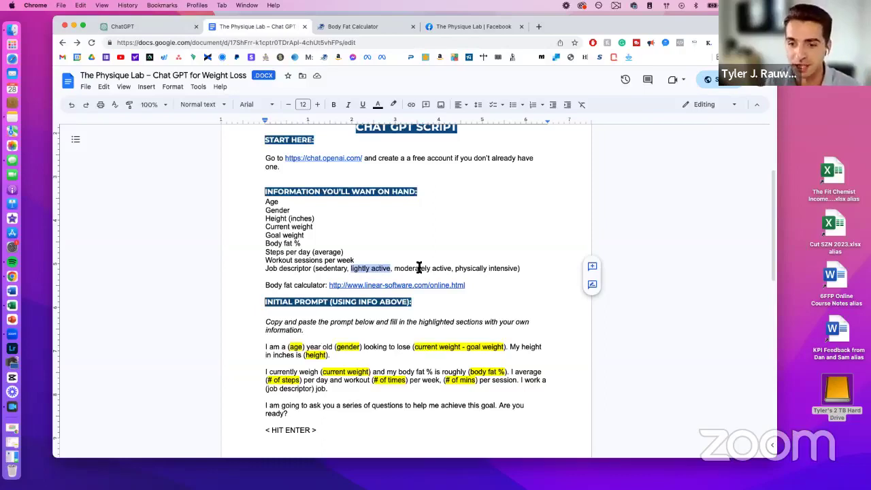
left_click_drag(394, 271, 452, 270)
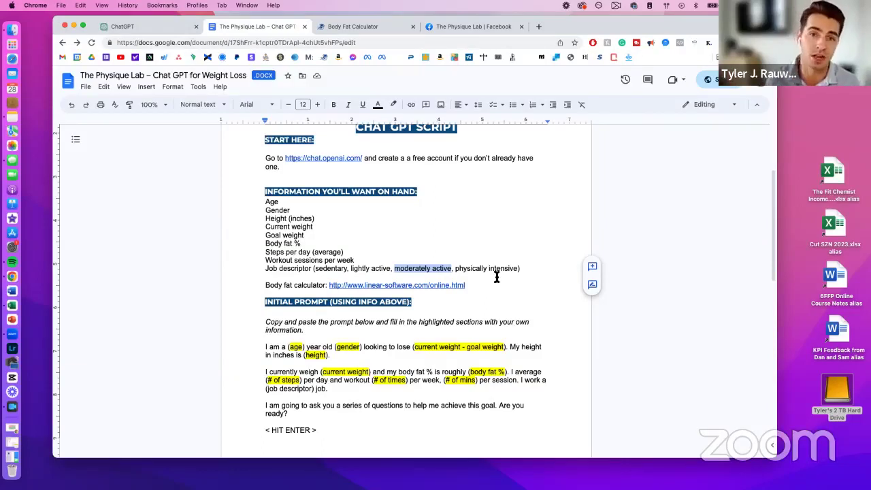
left_click(480, 272)
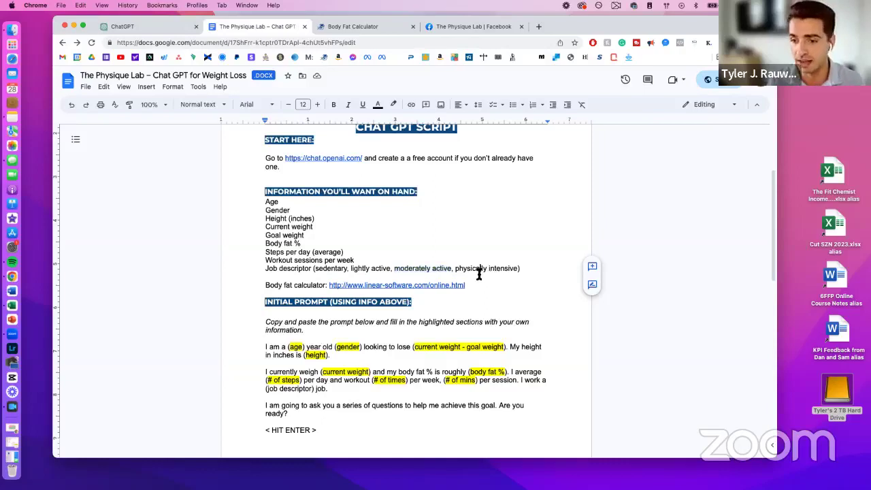
left_click_drag(456, 269, 516, 267)
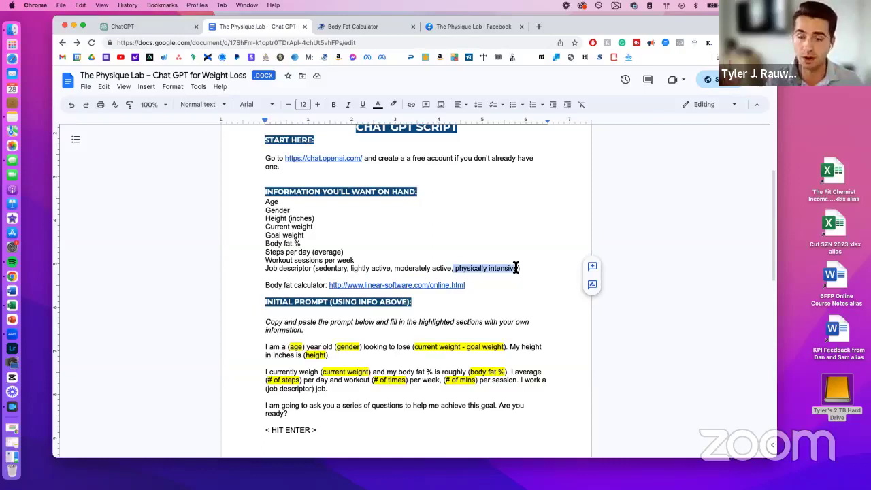
left_click(527, 268)
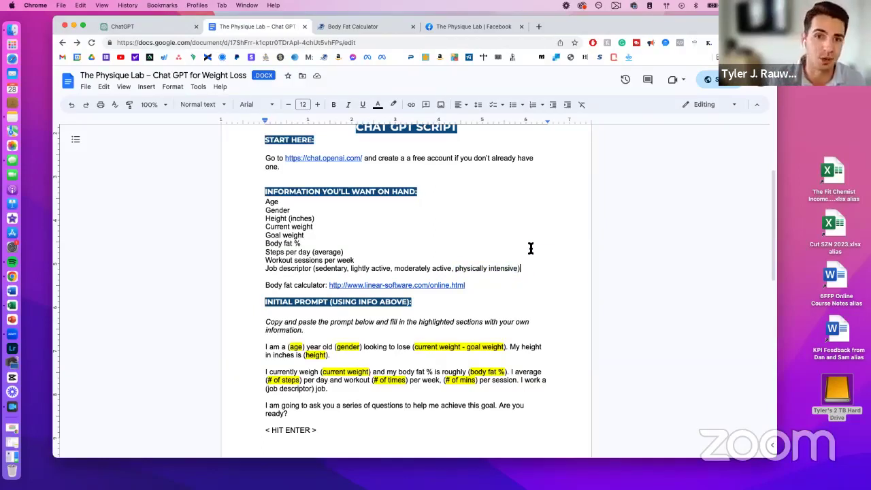
left_click_drag(527, 269, 266, 203)
left_click(520, 234)
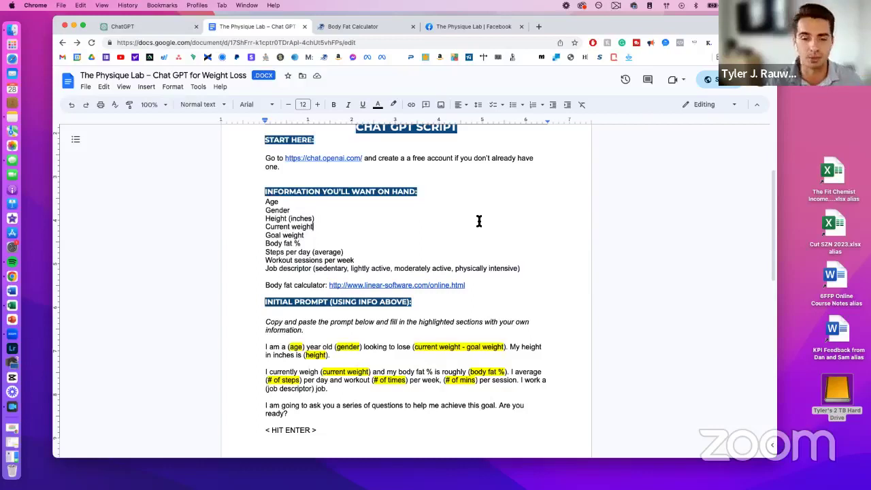
Step: Highlight the "job descriptor" placeholder in the initial prompt in yellow, like the other placeholders
scroll(444, 172, "down", 1)
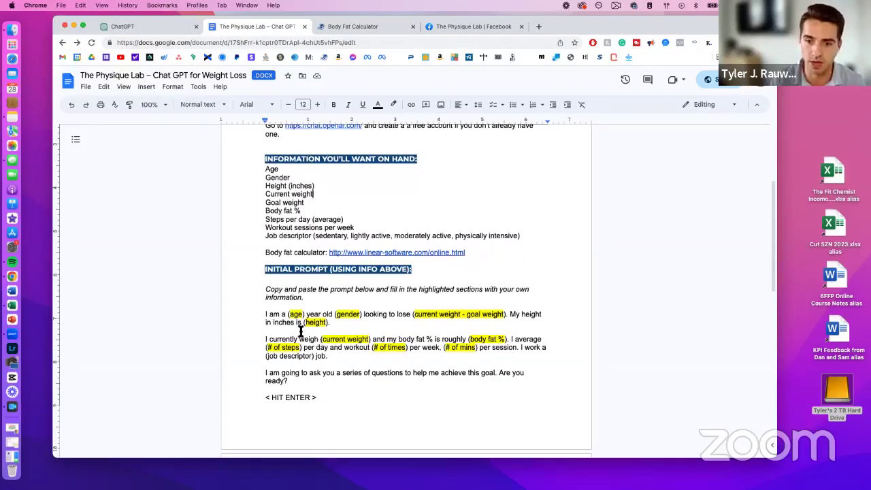
scroll(299, 334, "down", 1)
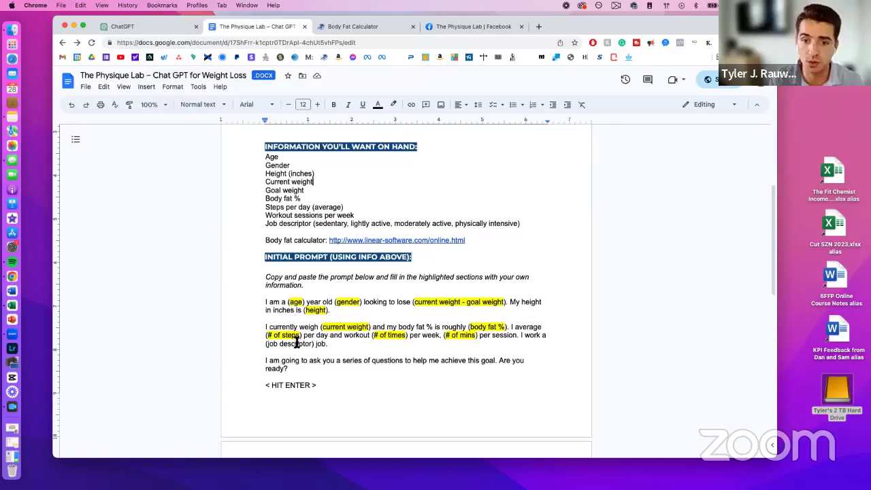
left_click_drag(290, 370, 259, 301)
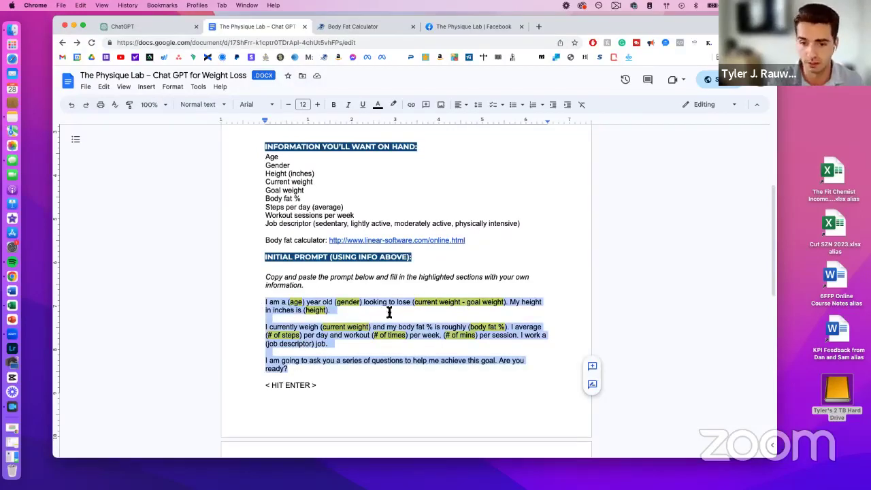
left_click(335, 347)
left_click_drag(313, 345, 267, 346)
left_click(393, 104)
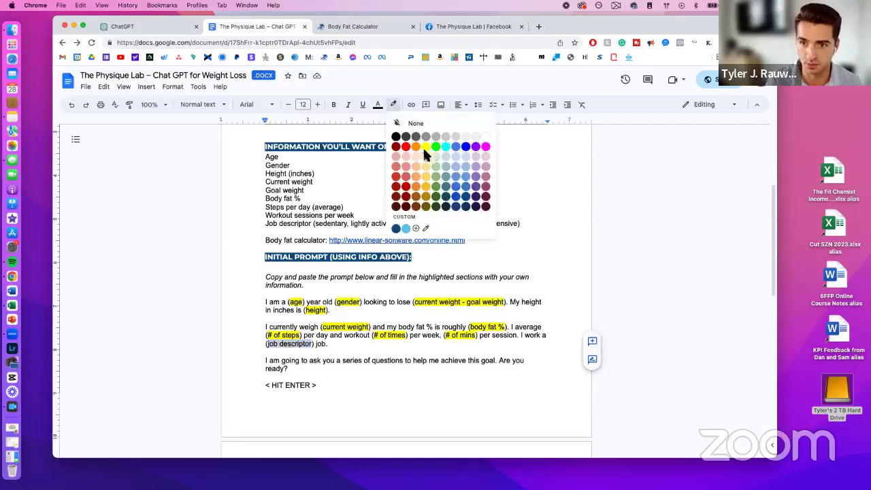
left_click(422, 147)
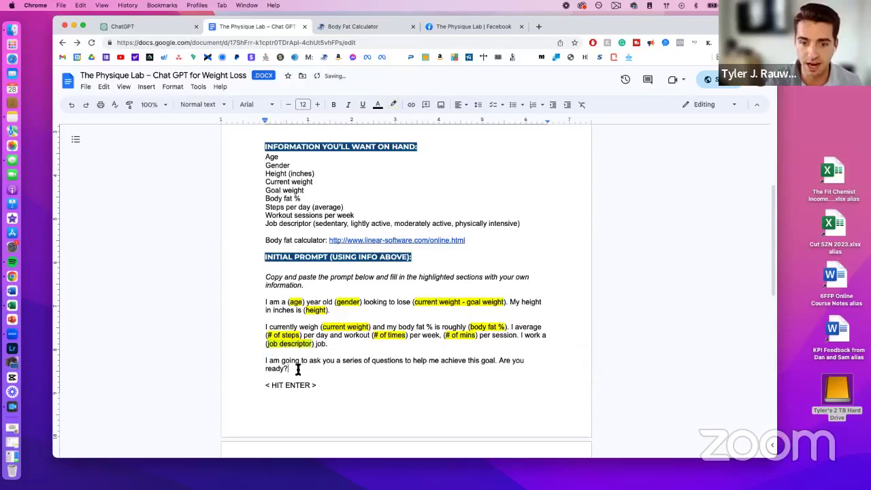
Step: Copy the initial prompt text from "I am a" to "ready?" and paste it into a new ChatGPT message
left_click_drag(295, 366, 271, 302)
key("cmd+c")
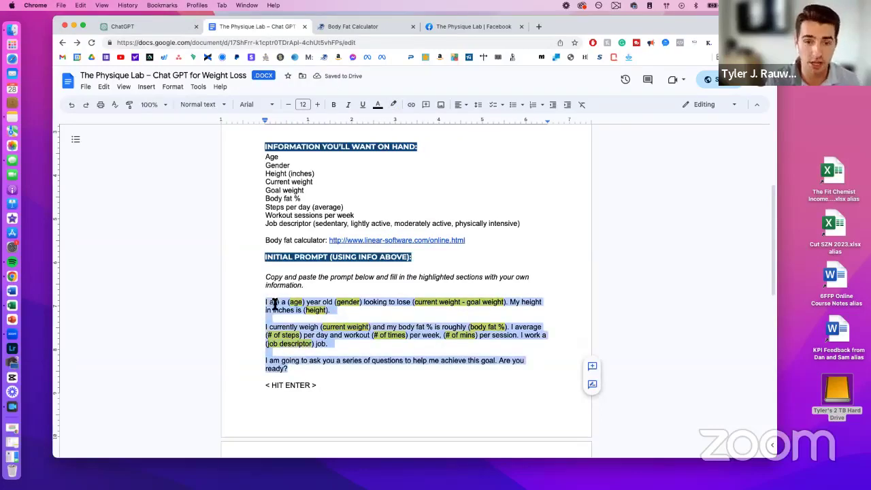
left_click(121, 25)
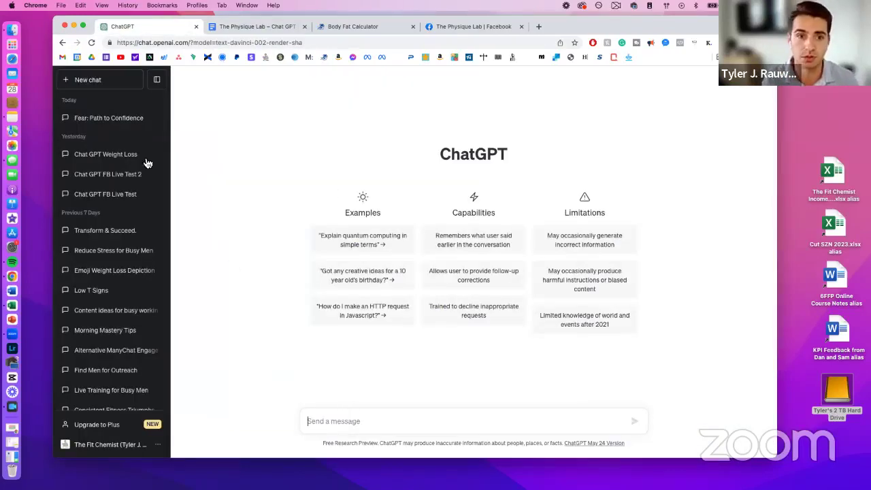
left_click(371, 418)
key("cmd+v")
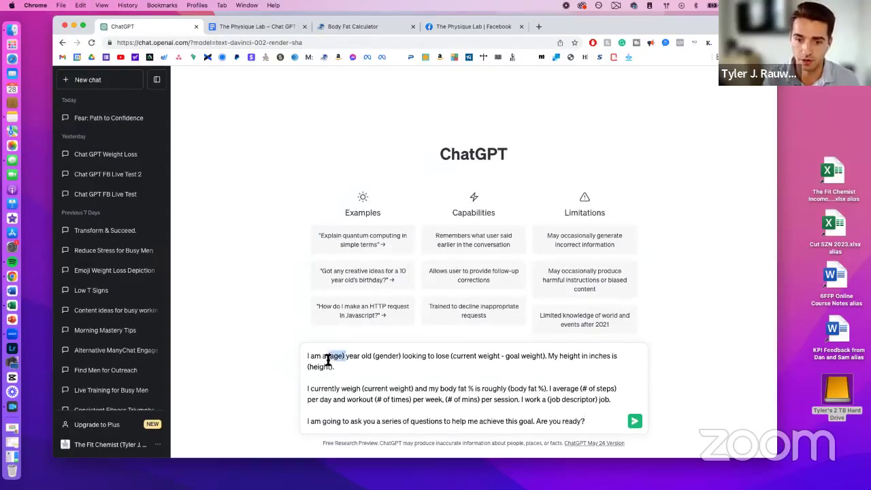
Step: Fill in the prompt's age as 28, the gender as male and the weight to lose as 16 lbs
left_click_drag(328, 357, 343, 357)
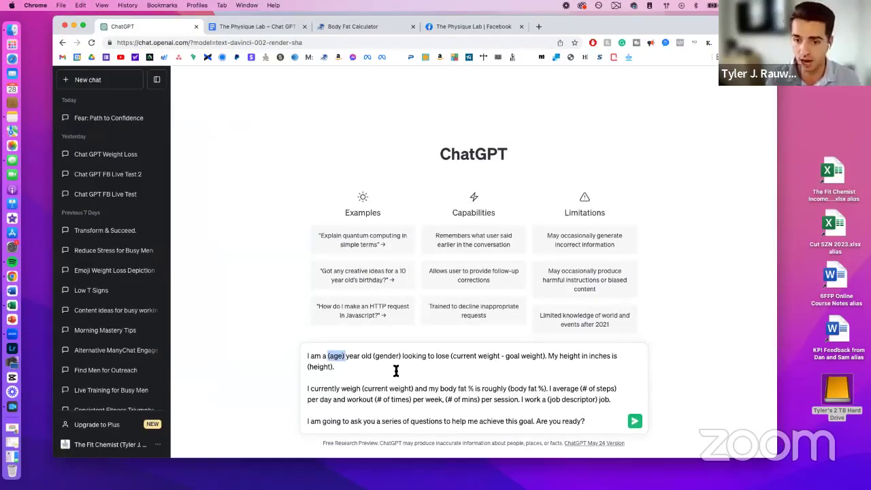
type("28")
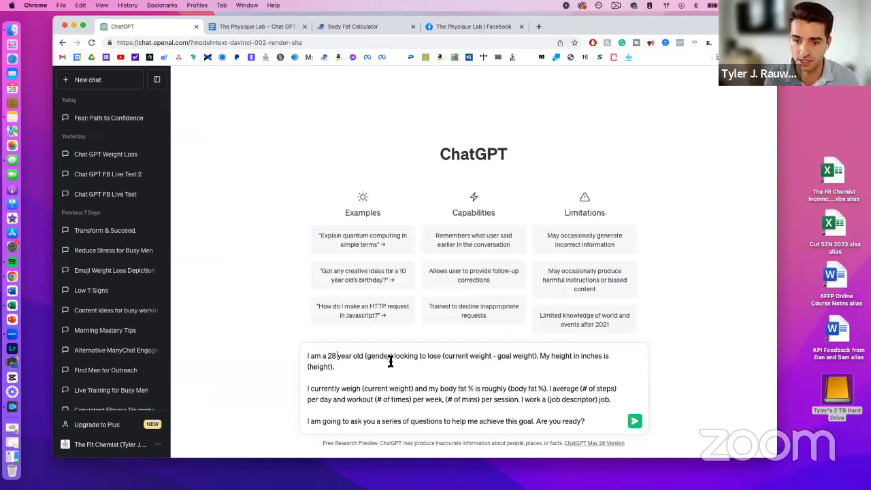
left_click_drag(393, 356, 365, 361)
type("male")
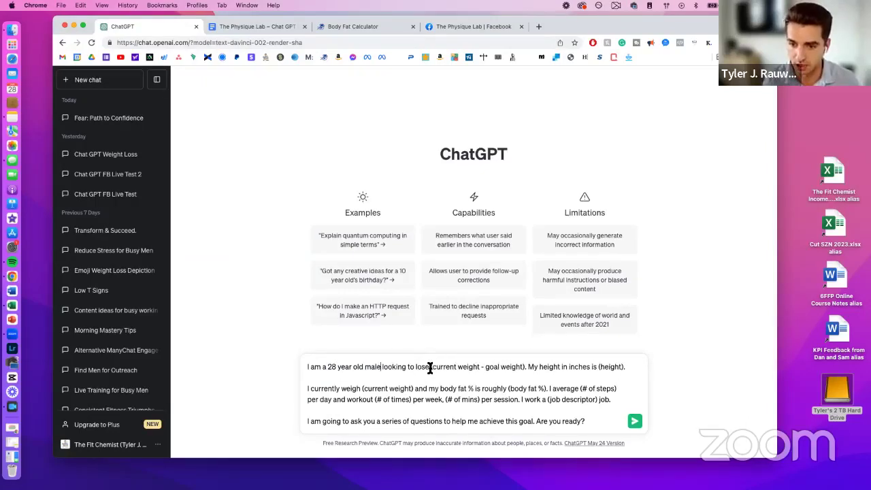
left_click_drag(430, 367, 524, 367)
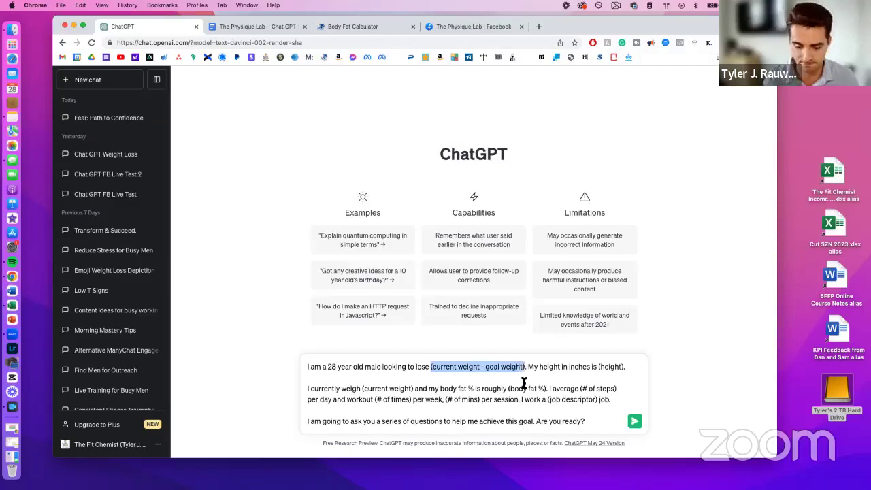
key("BackSpace")
type("16 lbs")
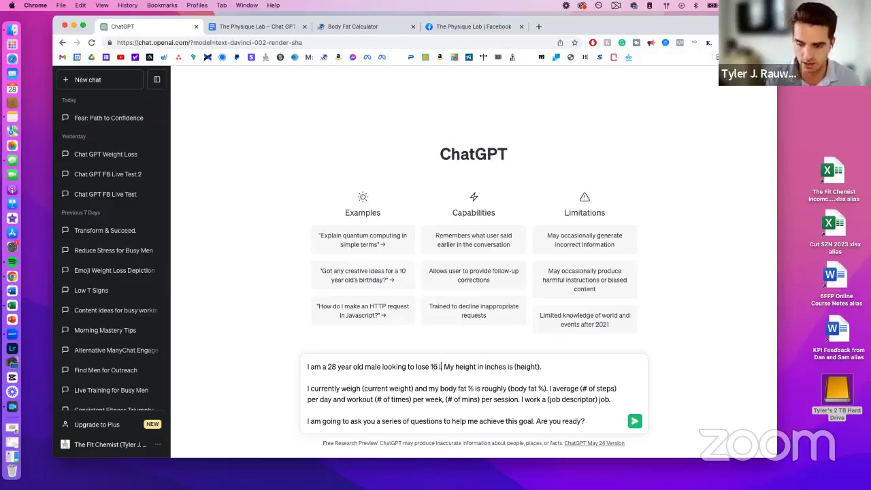
Step: Replace the height placeholder with 69, without a unit, and end the sentence with a period
left_click_drag(552, 366, 522, 368)
type("69")
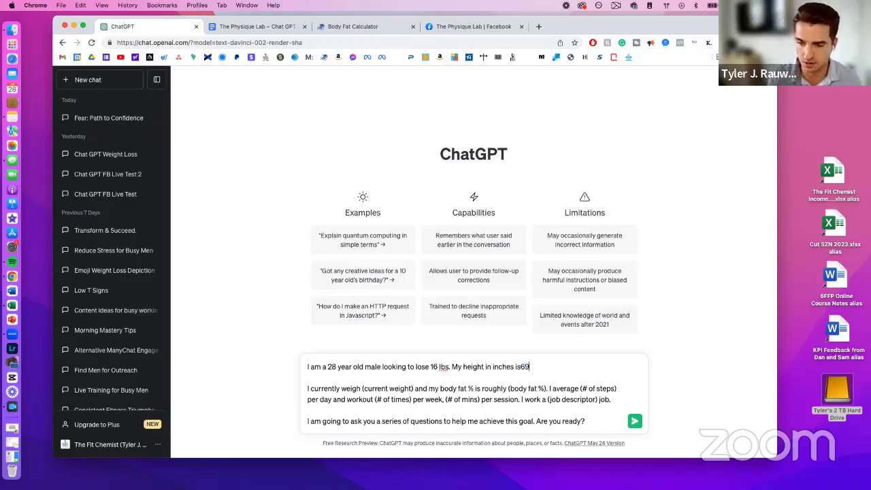
type(" inch")
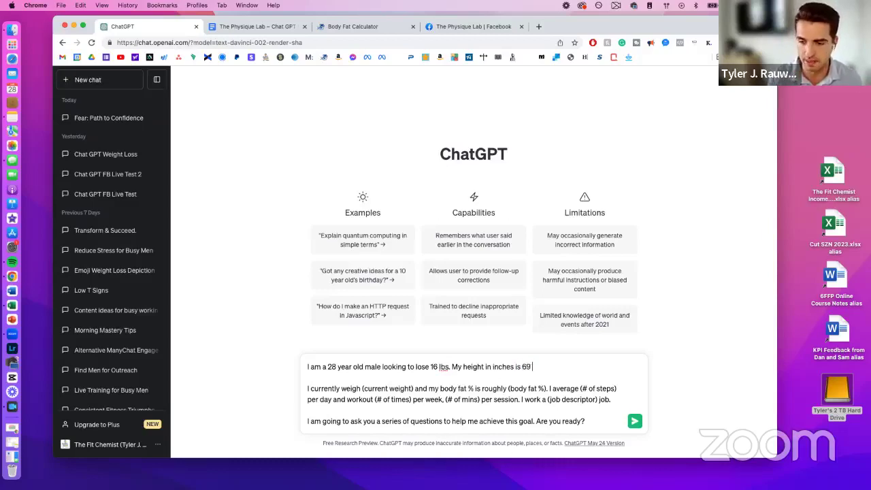
type("es")
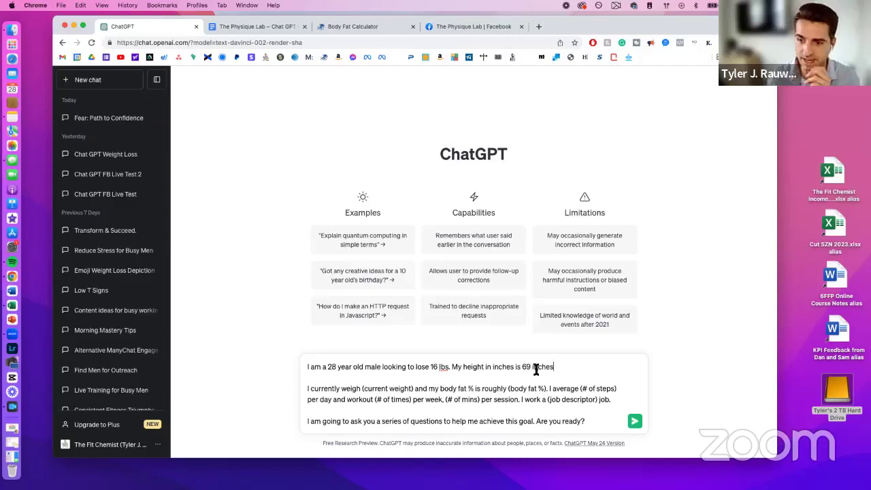
left_click(263, 27)
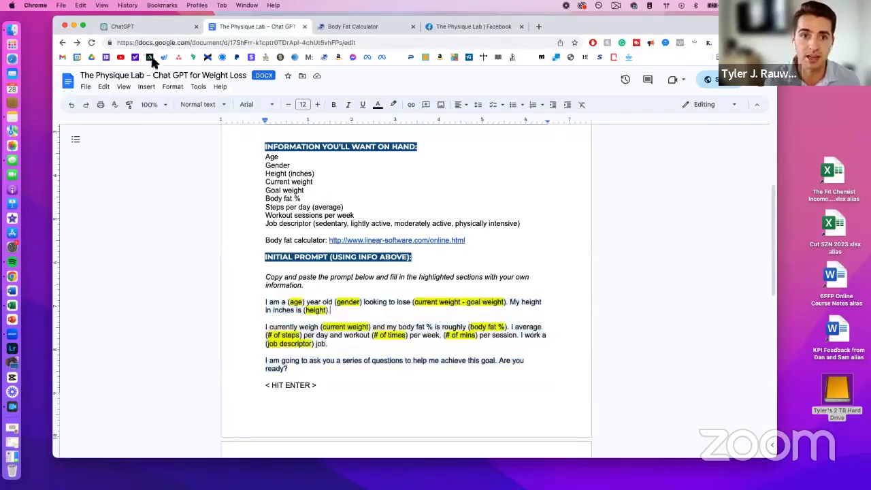
left_click(119, 26)
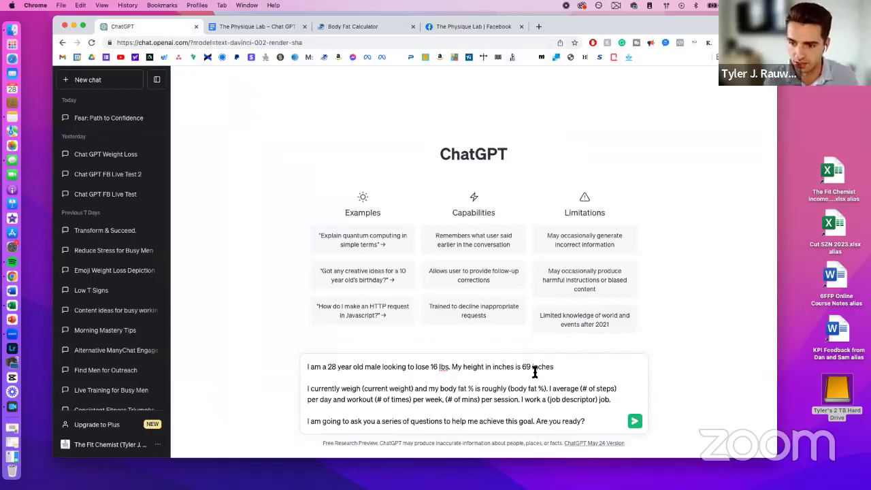
left_click_drag(534, 369, 553, 365)
key("BackSpace")
type(".")
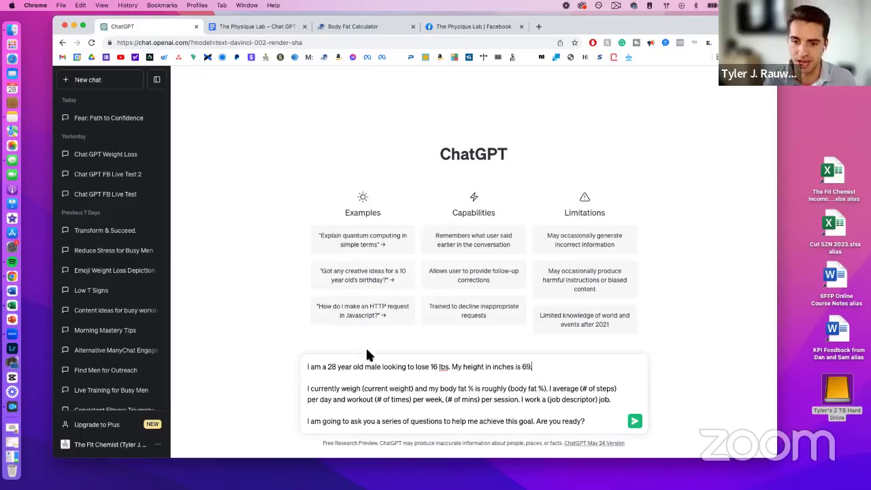
Step: Fill in the current weight as 174 lbs and the body fat percentage as 14%
left_click_drag(413, 389, 362, 391)
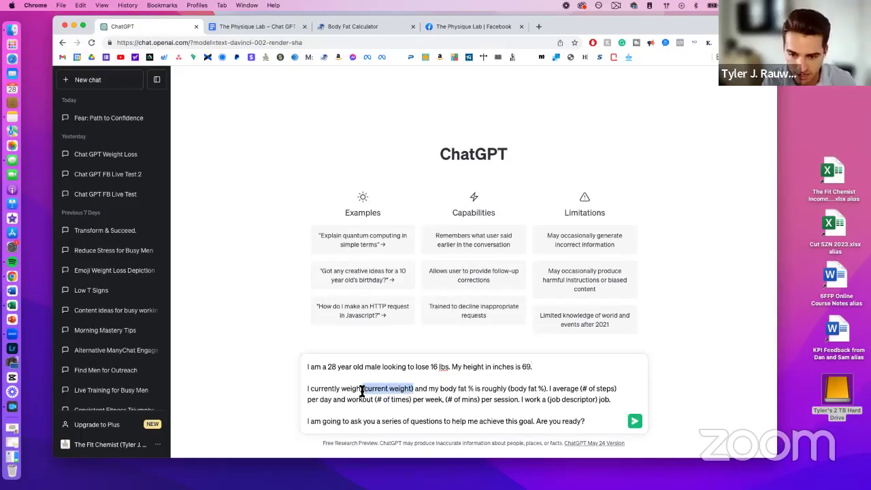
type("174")
type("lbs")
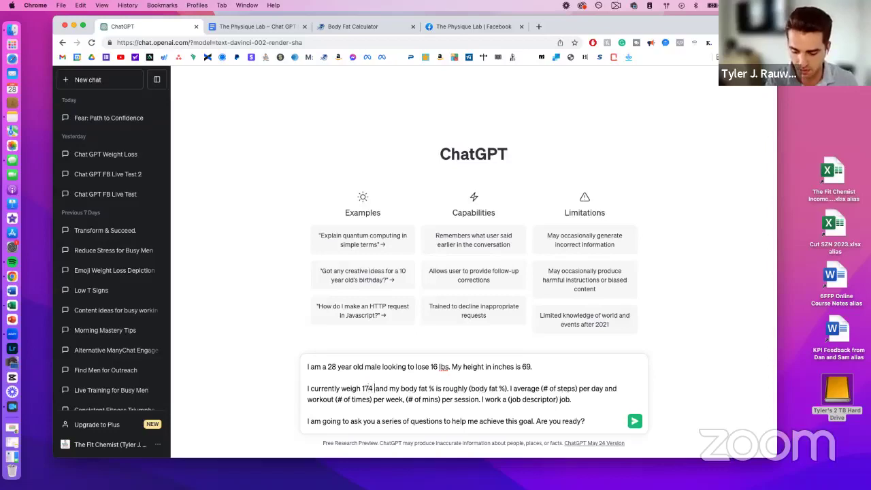
left_click_drag(443, 388, 408, 389)
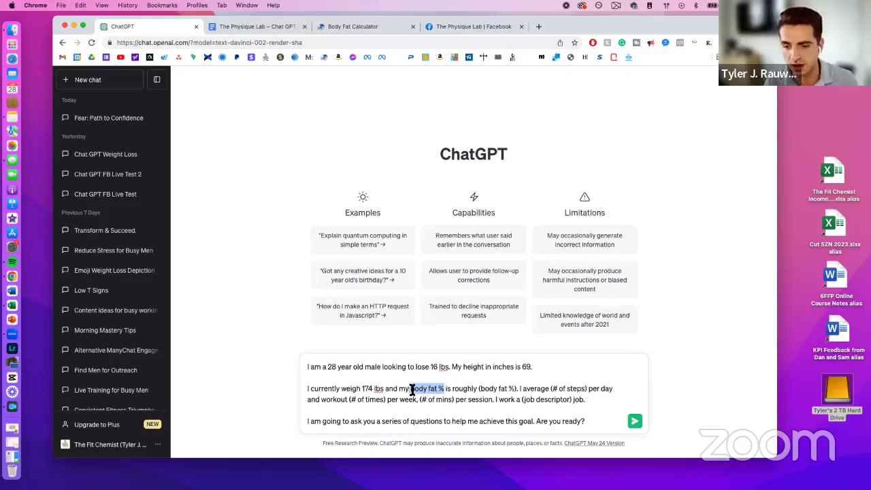
left_click(446, 389)
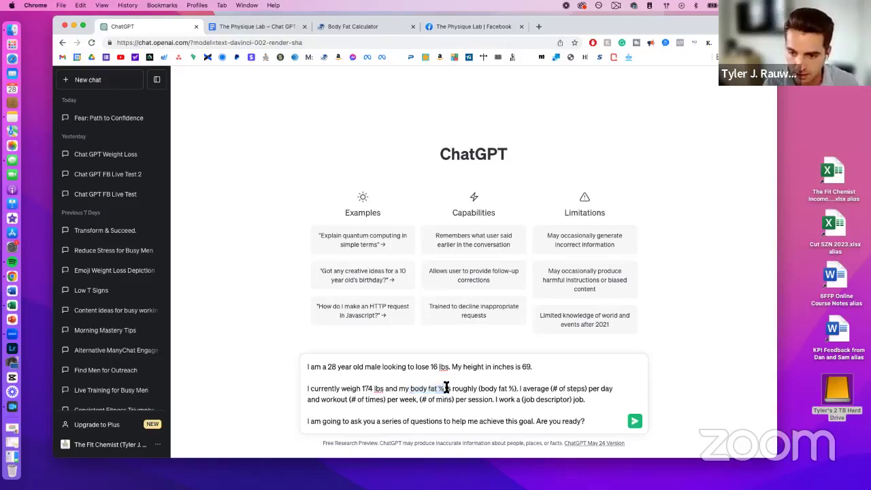
left_click_drag(518, 389, 478, 392)
type("14%")
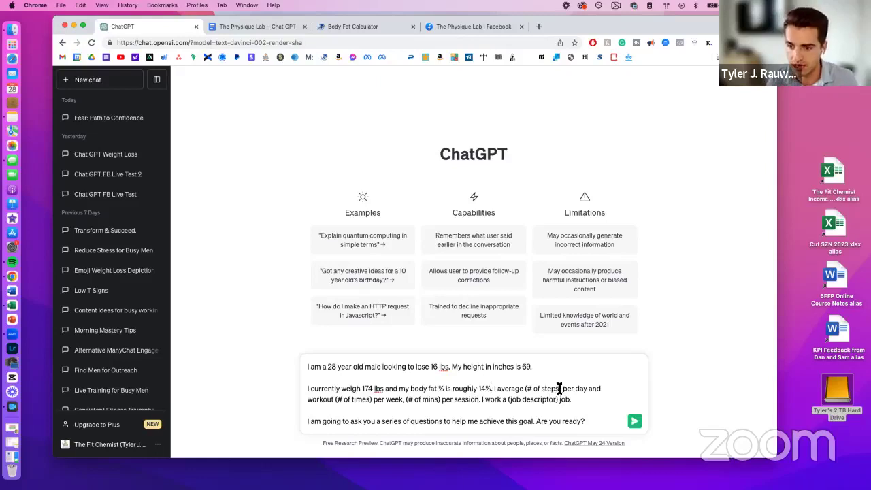
Step: Replace the number of steps placeholder with "6,000 steps" per day
left_click_drag(560, 389, 525, 391)
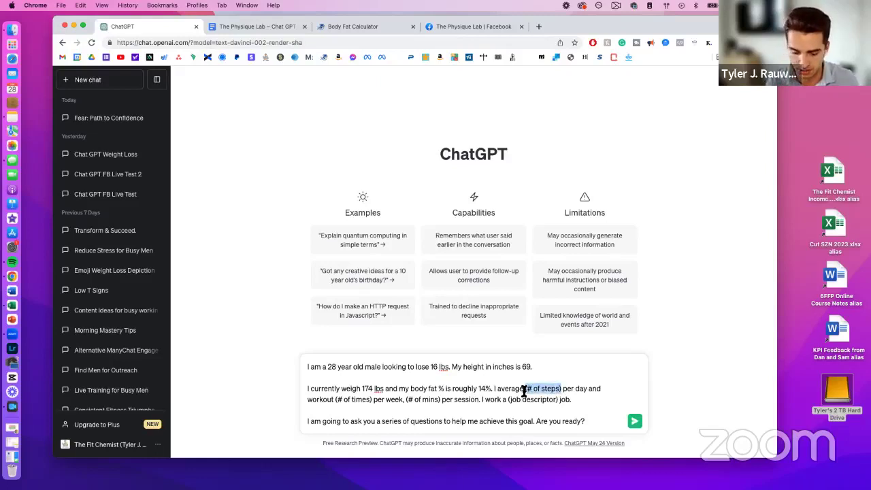
type("6,000")
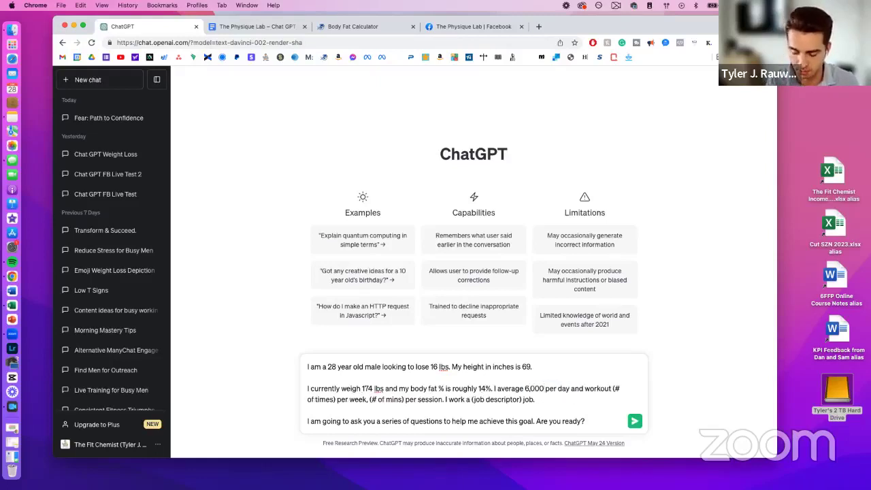
type(" steps")
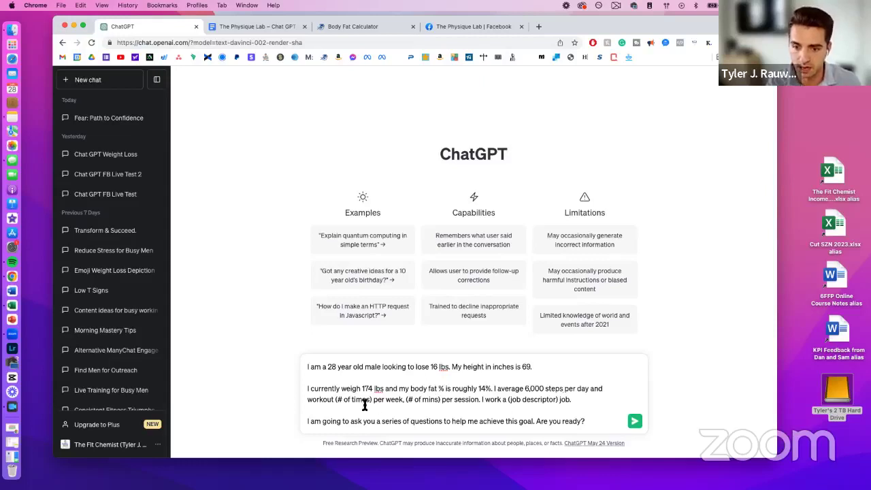
Step: Fill in the workout frequency as 5 per week and the session length as 60 minutes
left_click_drag(372, 401, 336, 401)
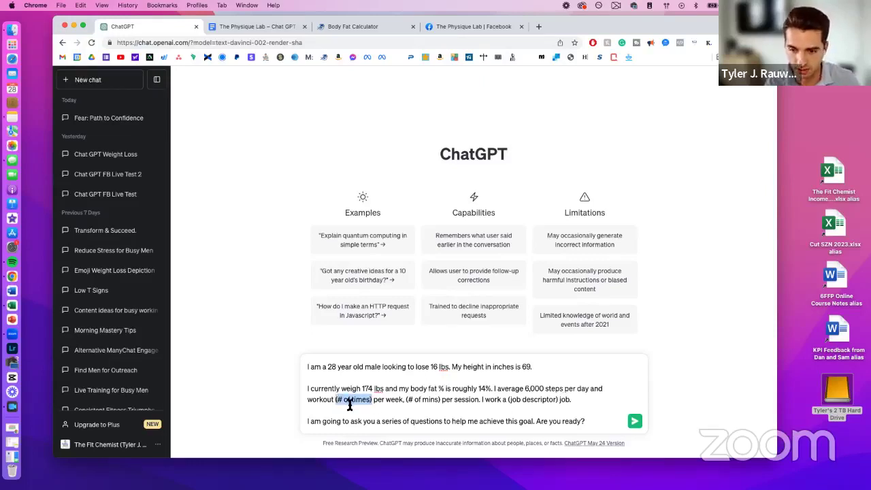
type("5")
left_click_drag(409, 400, 373, 401)
type("60 minutes per ")
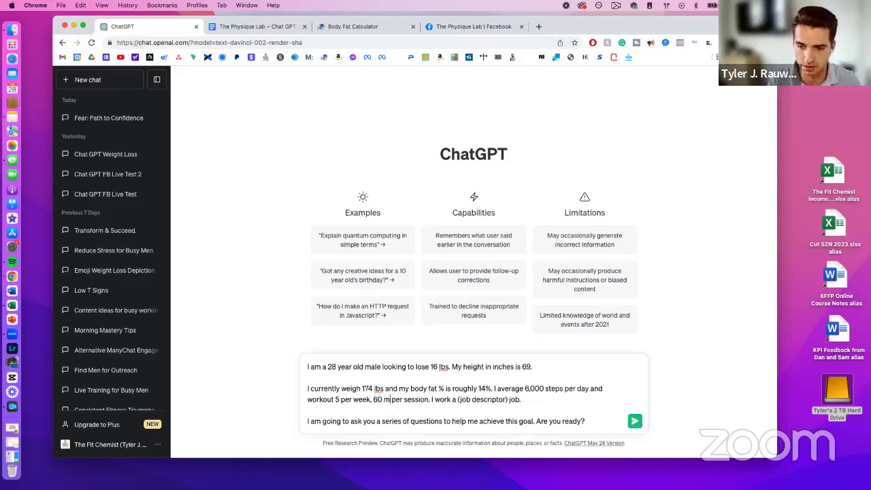
Step: Finish the session length as "60 minutes" and replace the job descriptor placeholder so the sentence reads "I work a lightly active job."
type("s")
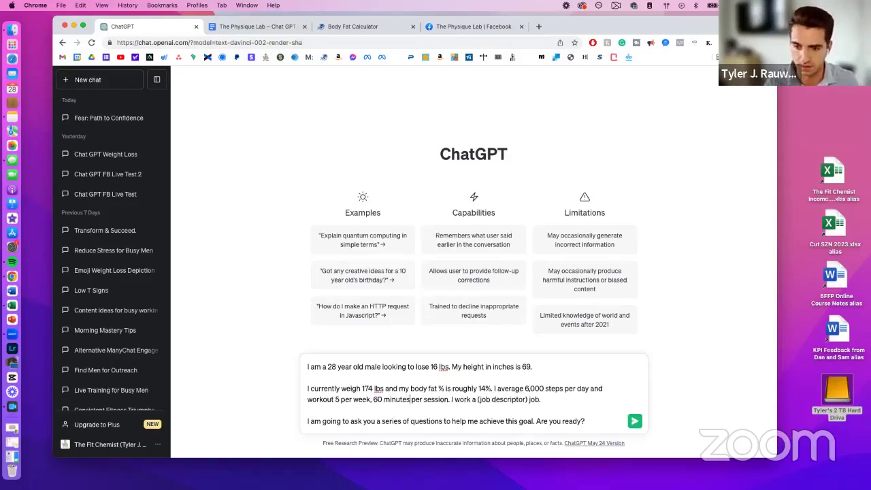
left_click_drag(544, 400, 477, 401)
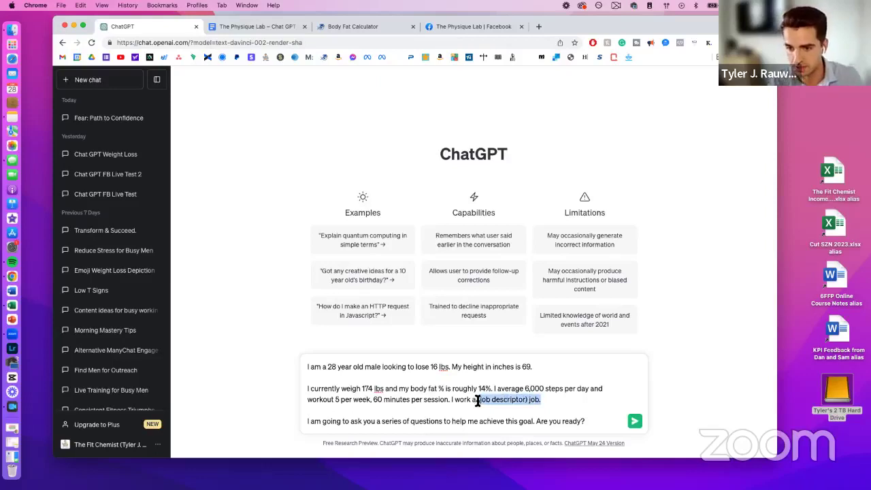
type("lightly active")
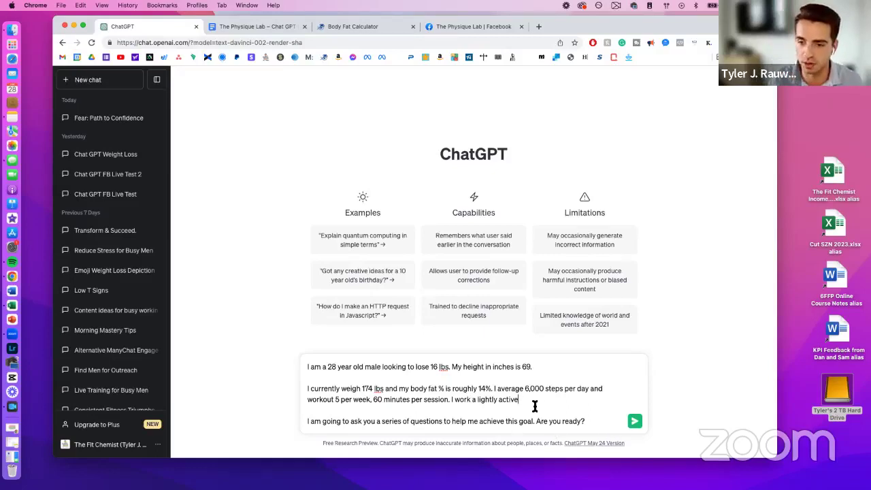
type("job.")
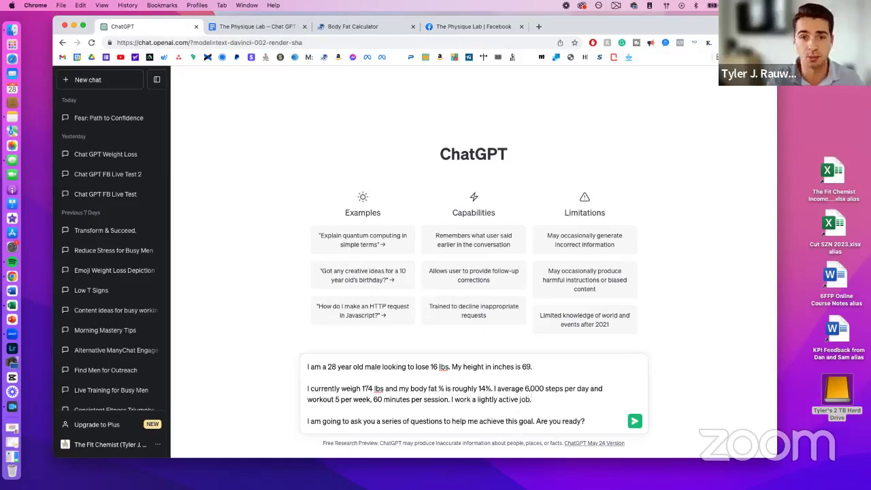
Step: Review the closing line of the completed initial prompt and send the prompt
scroll(554, 410, "down", 1)
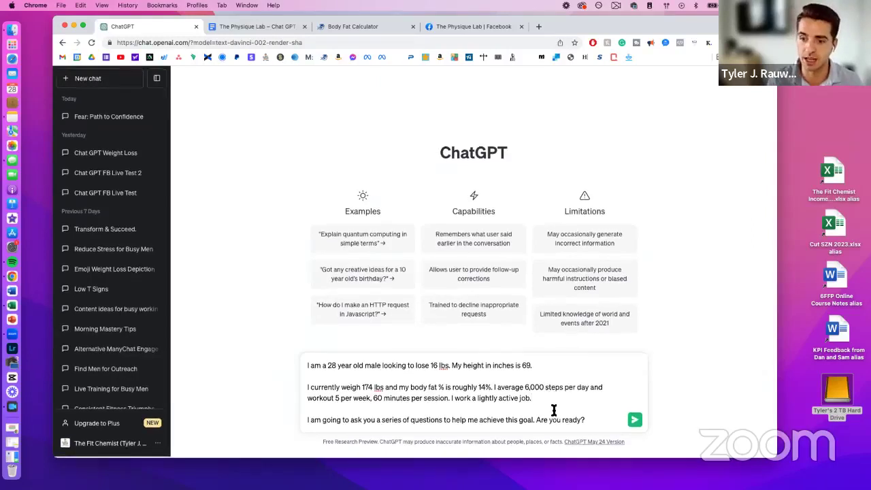
left_click_drag(380, 422, 523, 420)
left_click(562, 416)
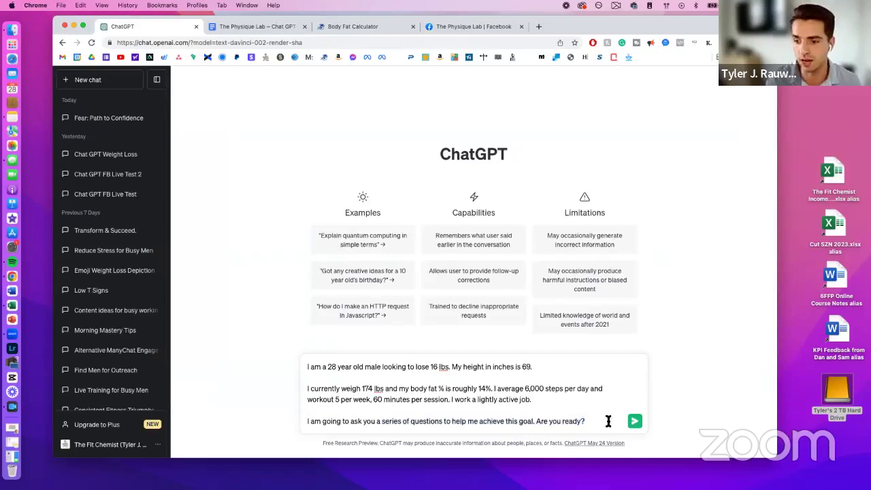
left_click(637, 422)
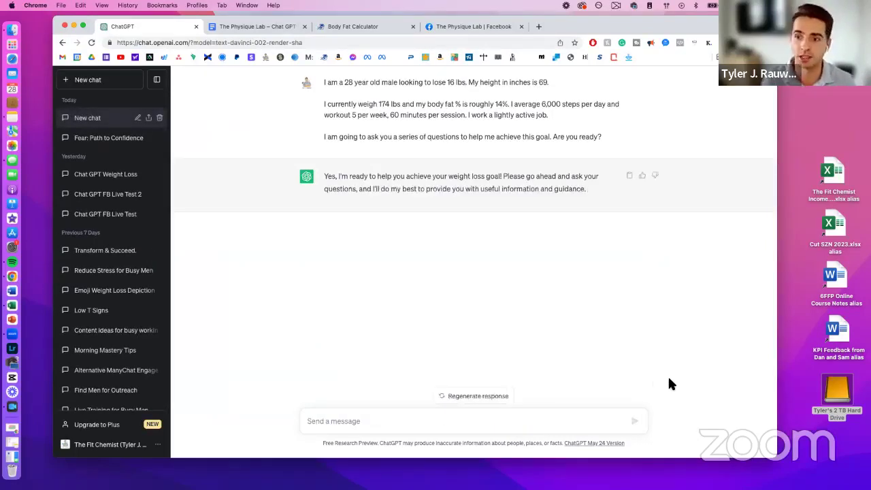
Step: Copy the first question, "Can you help me calculate my maintenance calories?", from the Physique Lab document in Google Docs
left_click(280, 25)
scroll(435, 178, "down", 10)
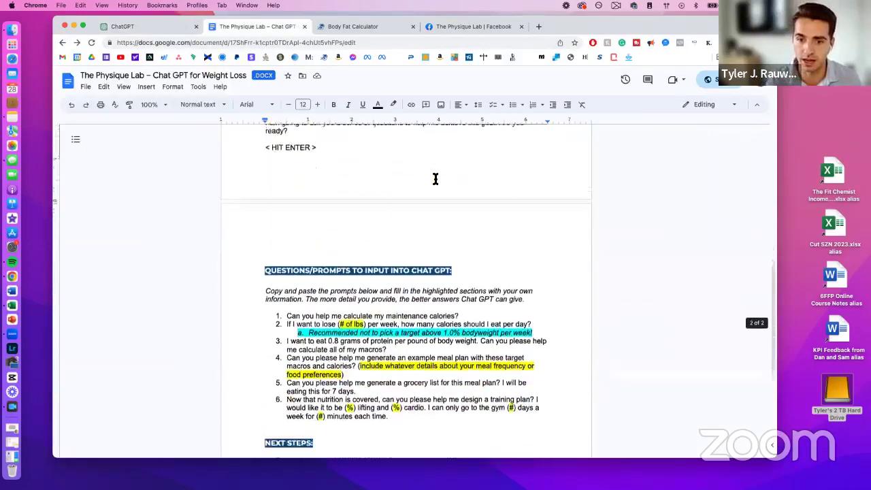
scroll(436, 178, "down", 2)
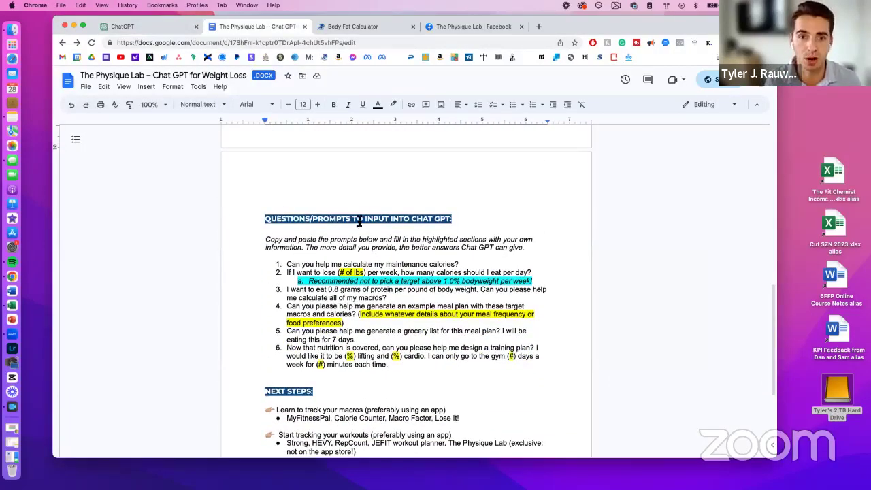
left_click(311, 257)
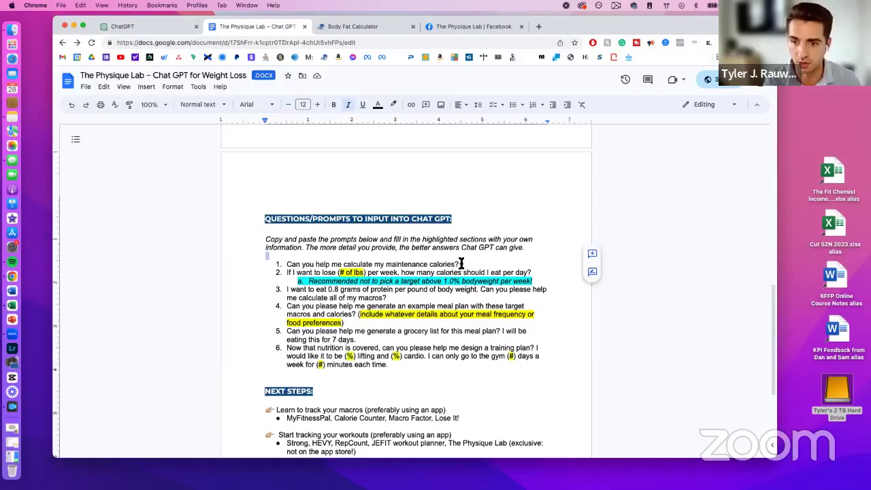
left_click_drag(460, 264, 308, 265)
key("super+c")
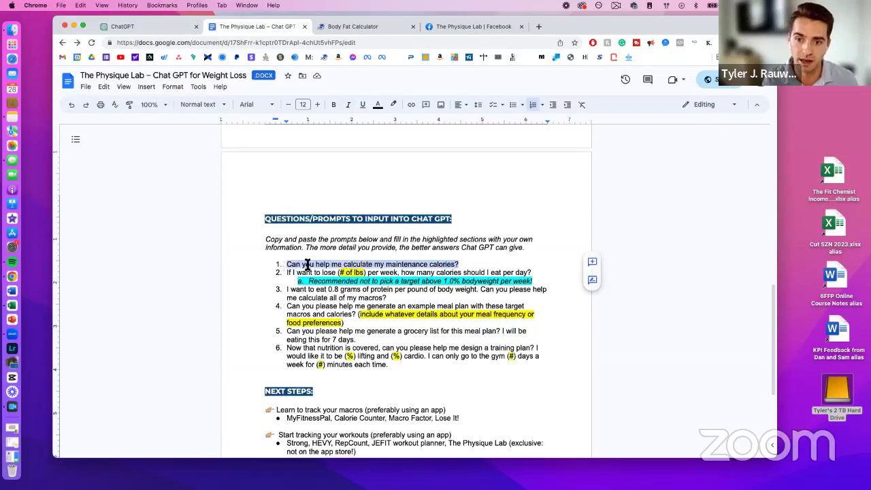
Step: Return to the ChatGPT conversation and send the copied question about calculating maintenance calories
left_click(123, 26)
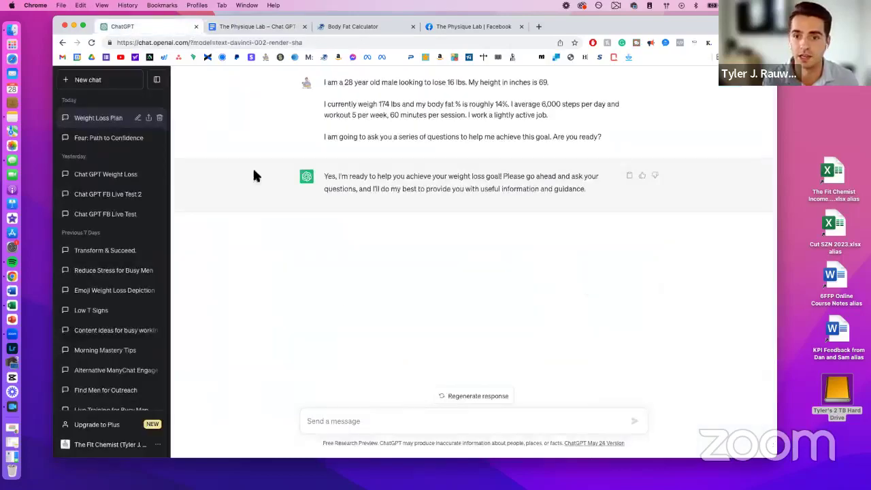
key("super+v")
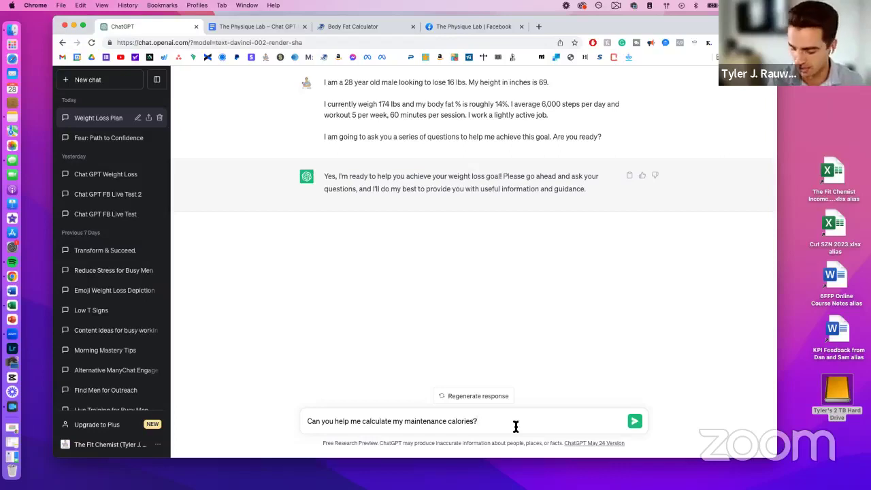
key("Return")
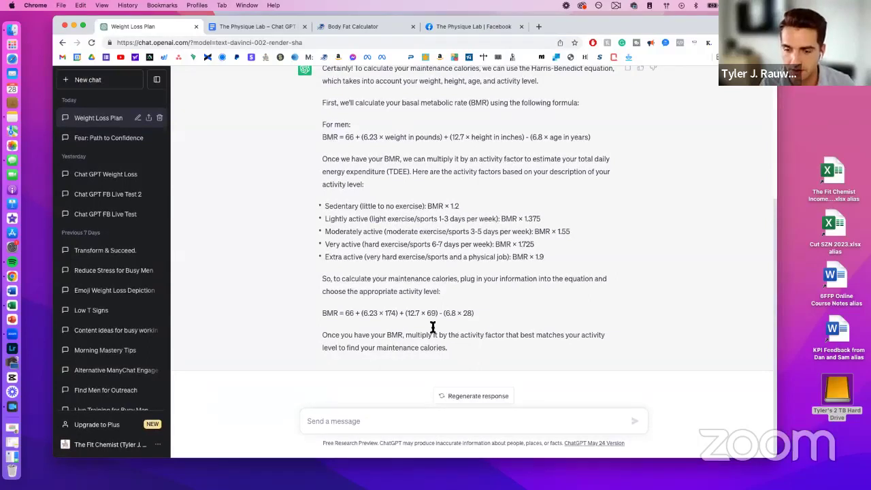
Step: Check the reply and write the follow-up message "Can you do the calculation for me?" without sending it
scroll(451, 307, "up", 1)
scroll(453, 304, "down", 1)
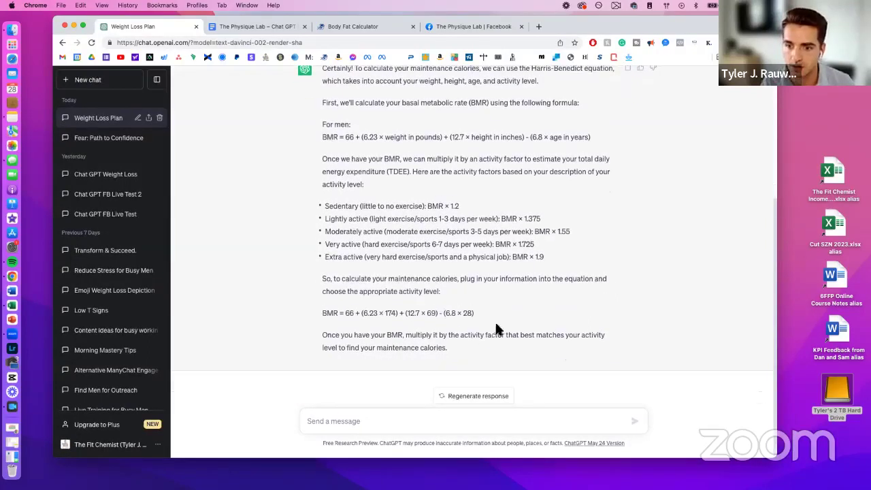
type("Can")
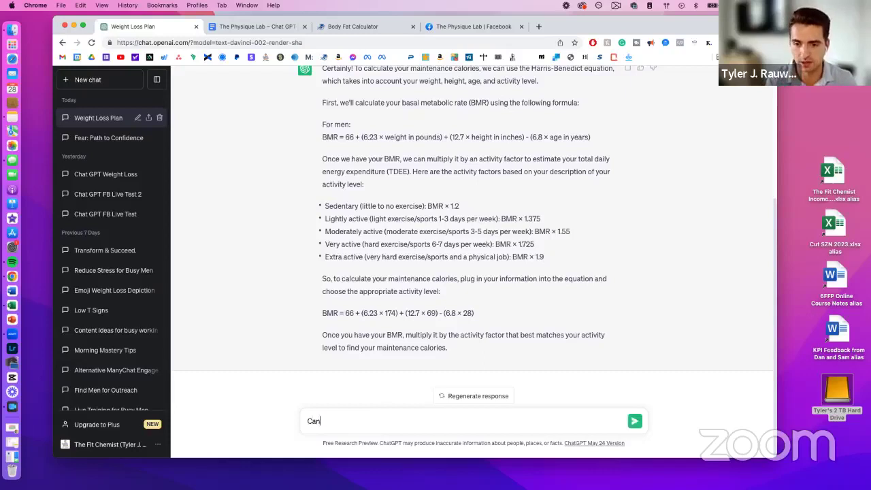
type(" you do the calculate for")
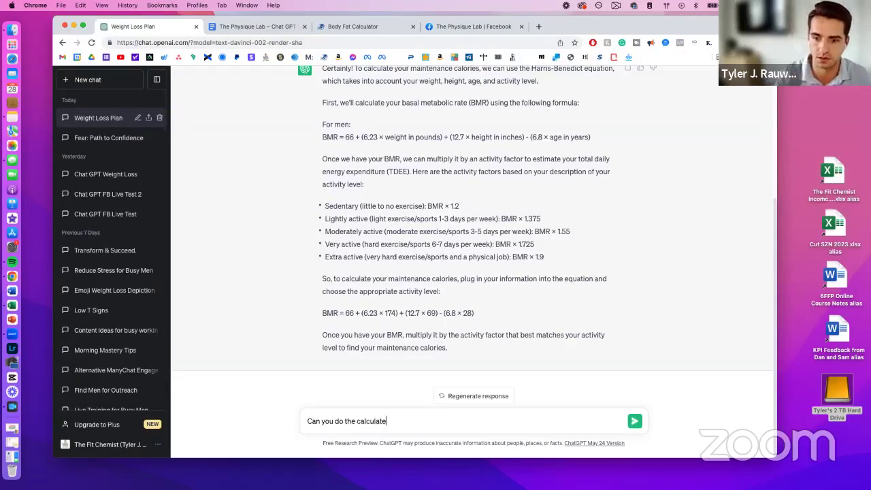
key("BackSpace")
key("BackSpace")
key("BackSpace")
key("BackSpace")
key("BackSpace")
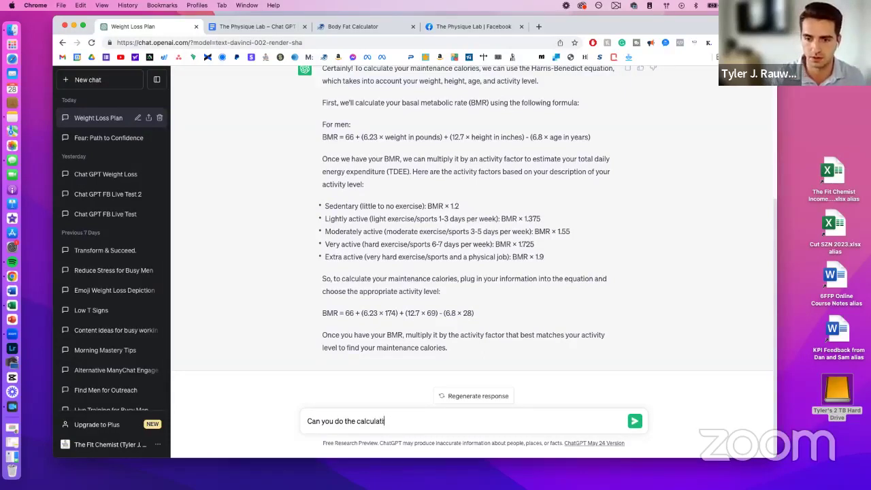
type("ion for me?")
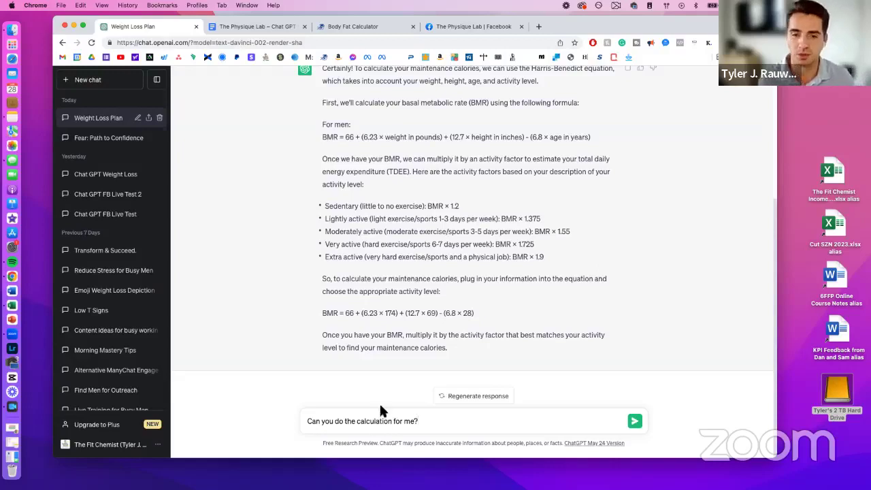
mouse_move(345, 313)
left_mouse_down()
mouse_move(475, 314)
mouse_move(346, 315)
left_mouse_up()
left_click(533, 316)
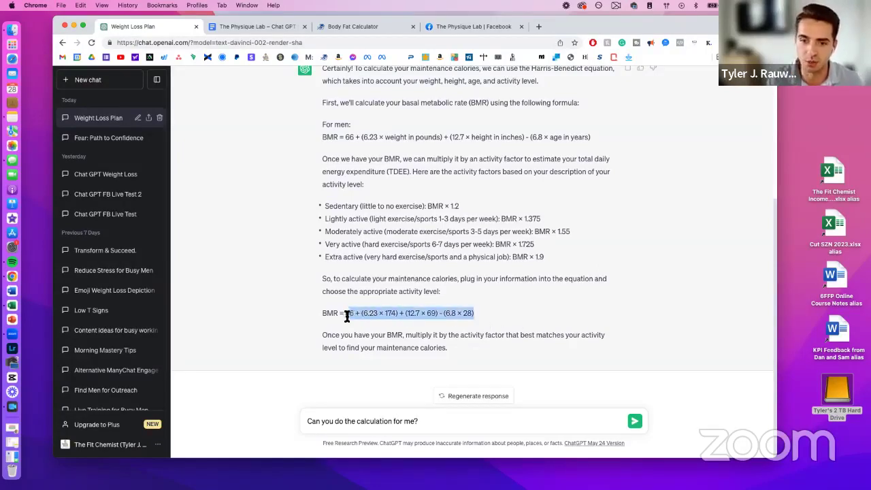
key("super+c")
left_click(608, 303)
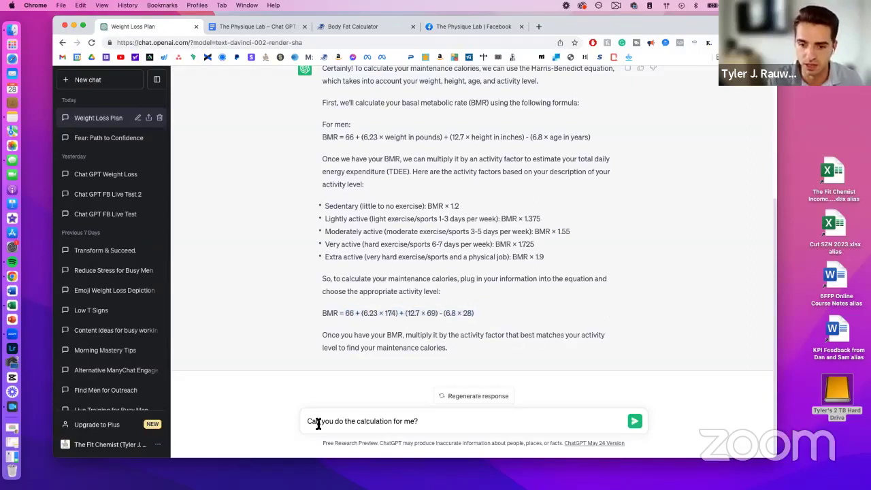
Step: Add "My activity factor is 1.375" to the message, using the factor listed for lightly active, and send it
left_click(479, 423)
type("My")
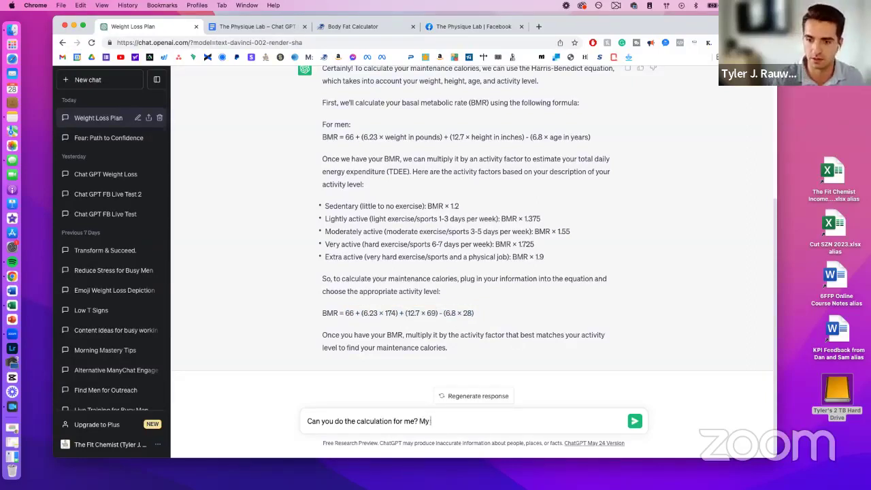
type(" activity factor is")
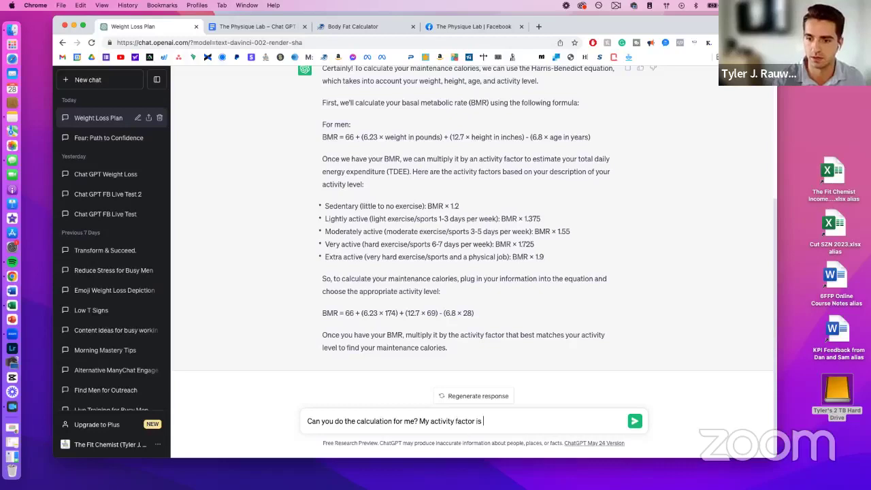
left_click_drag(325, 206, 598, 253)
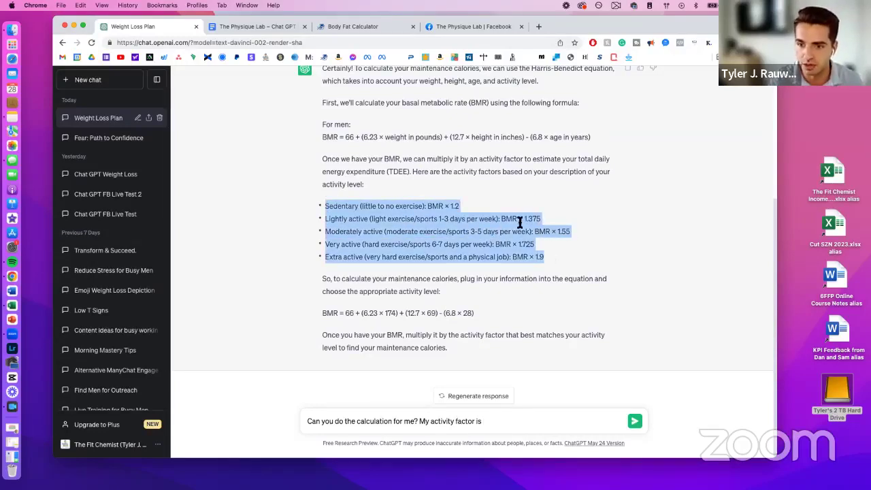
left_click(329, 221)
left_click_drag(326, 221, 550, 226)
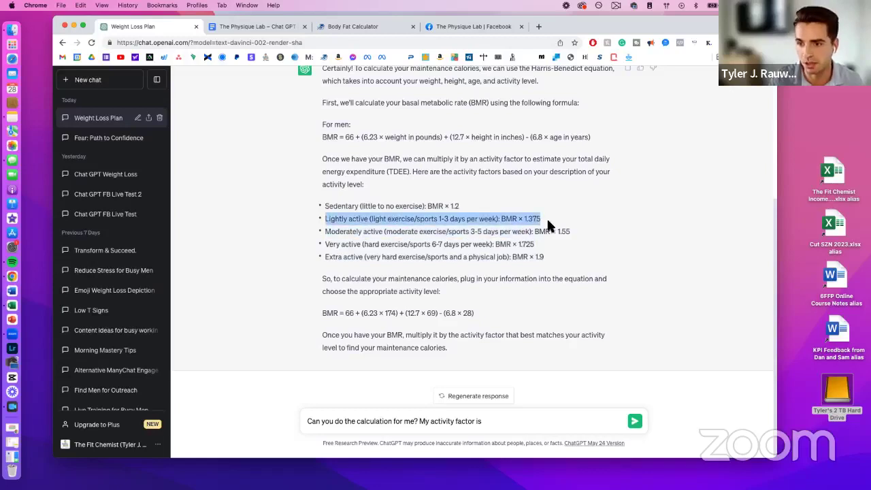
left_click(496, 423)
type("1.375")
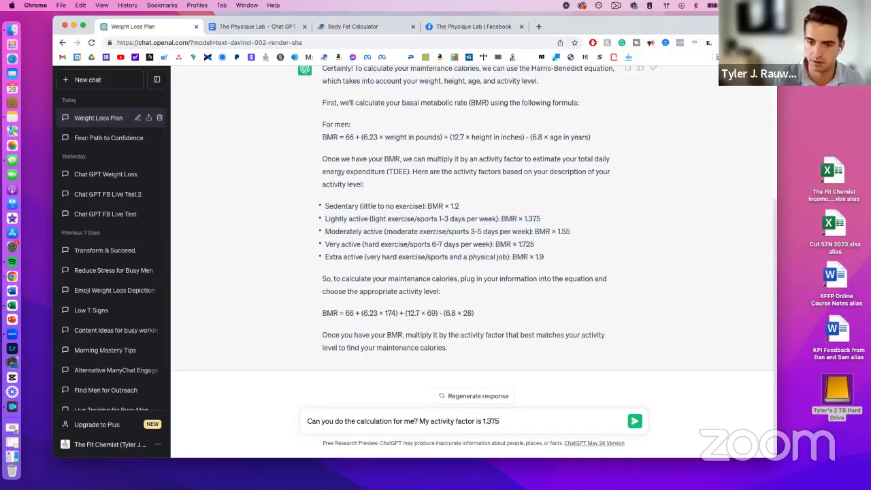
key("Return")
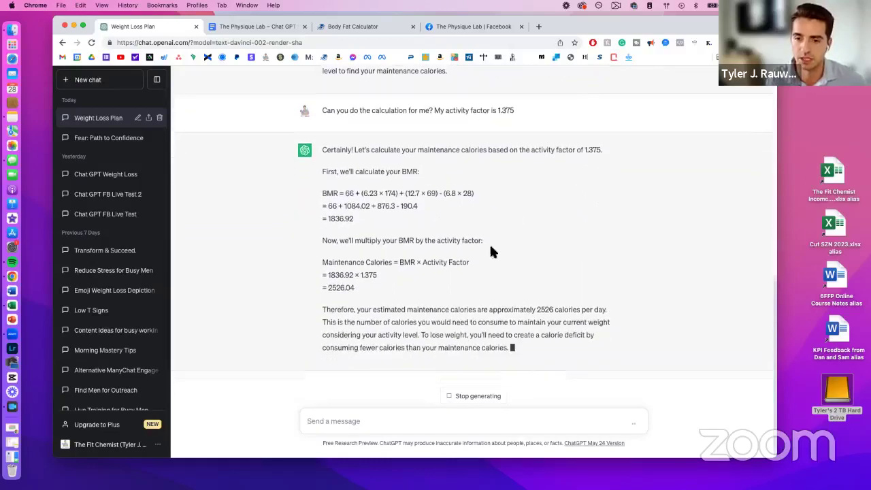
Step: Examine the follow-up question and the reply's BMR and maintenance calorie calculations, highlighting the result of each
scroll(443, 235, "up", 1)
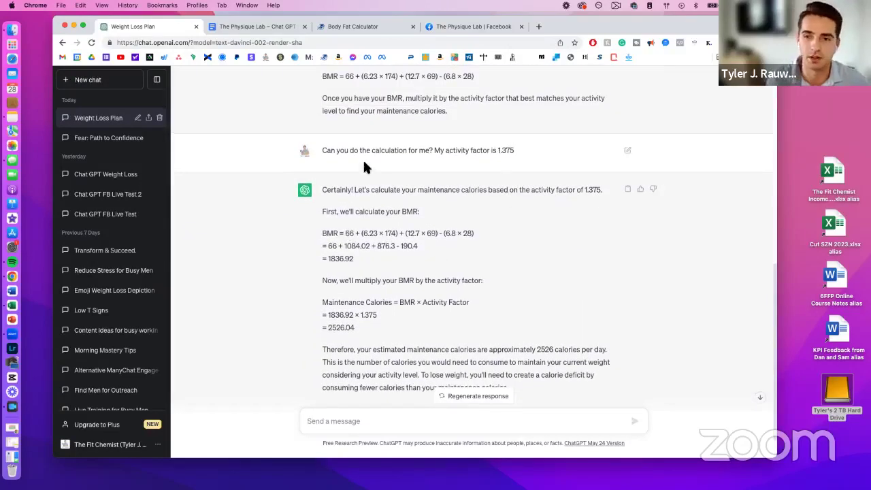
left_click_drag(330, 151, 453, 150)
left_click(525, 166)
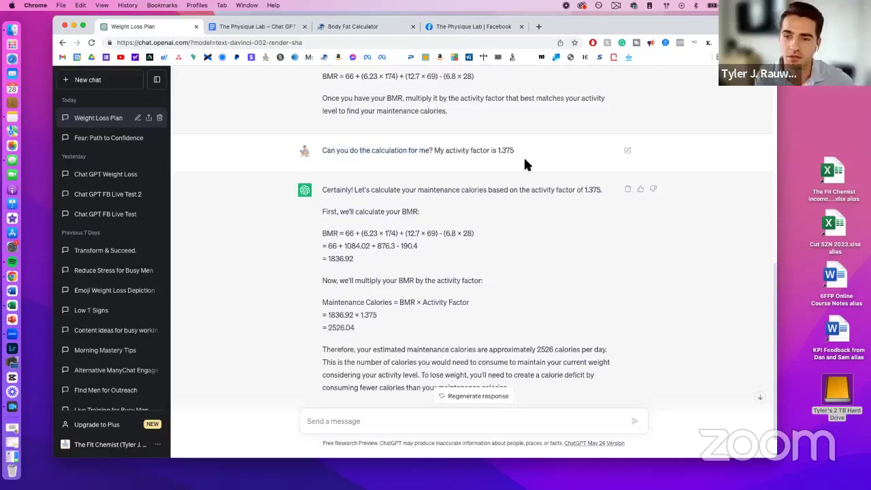
scroll(504, 160, "up", 3)
scroll(449, 146, "up", 1)
scroll(508, 146, "down", 5)
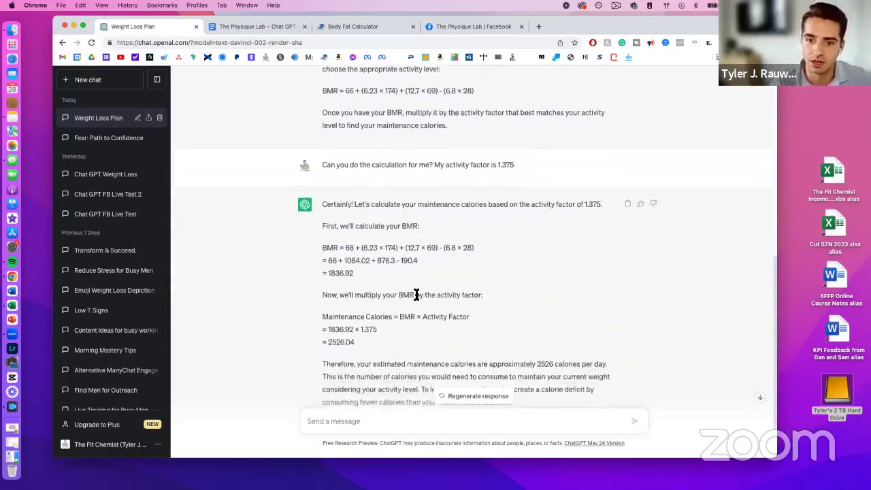
double_click(333, 240)
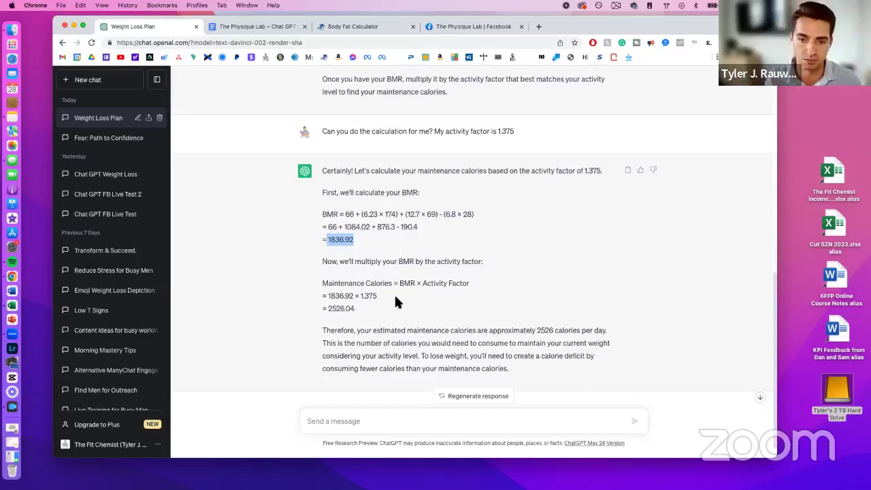
scroll(401, 255, "down", 1)
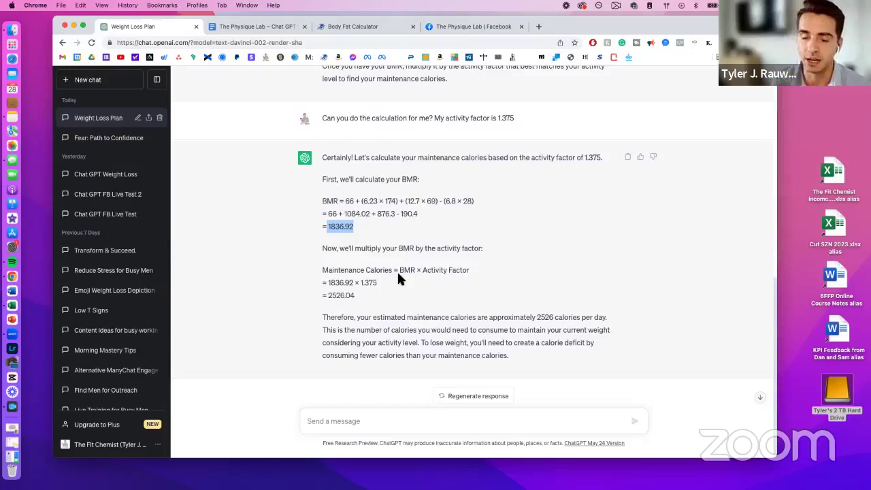
scroll(490, 218, "down", 1)
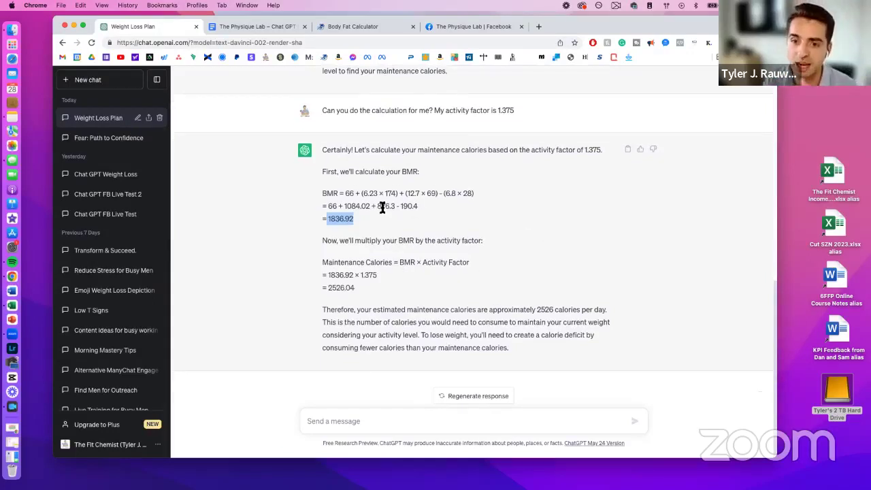
left_click(386, 235)
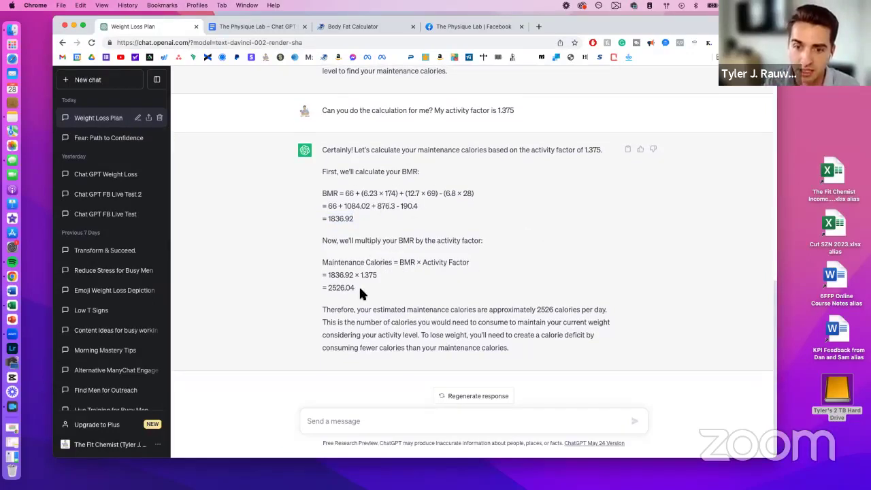
left_click_drag(359, 285, 327, 287)
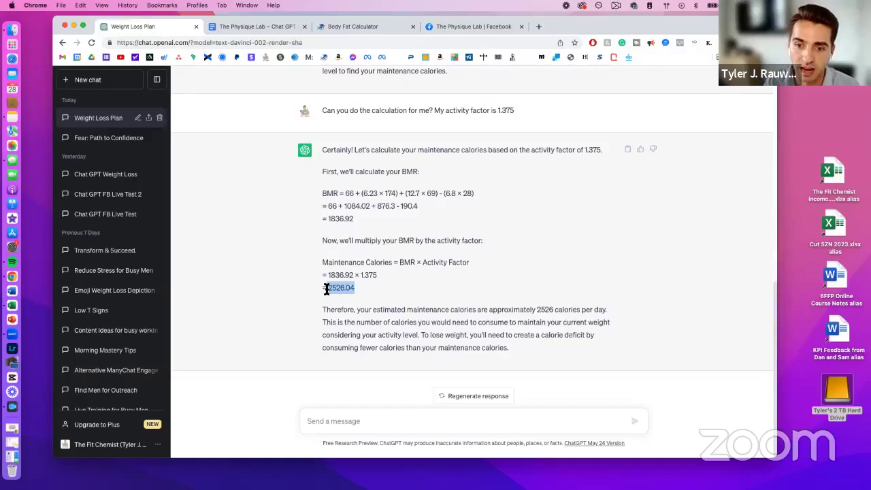
Step: Switch to the Physique Lab script document and copy question 2 about daily calories for losing a set number of pounds per week
left_click(423, 313)
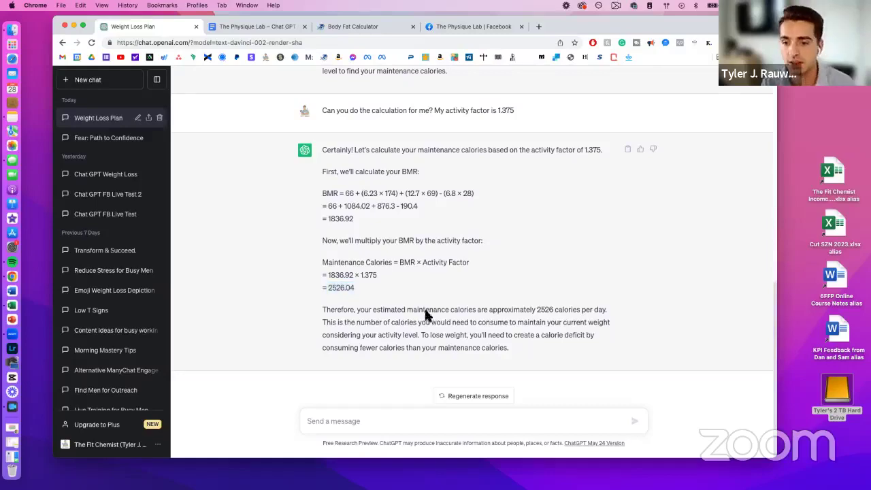
left_click(275, 27)
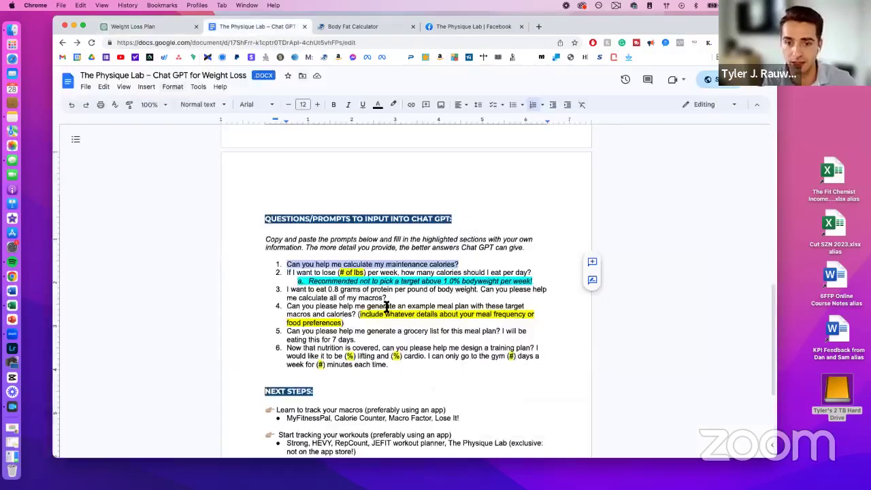
left_click_drag(286, 273, 530, 273)
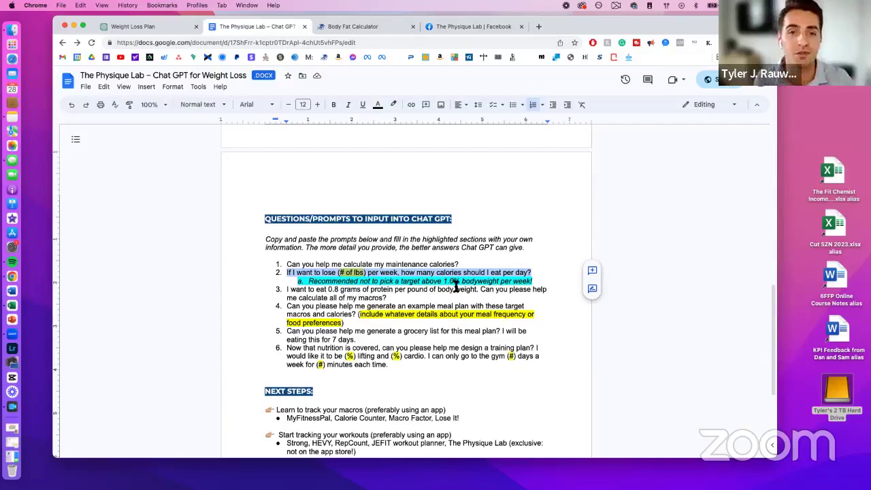
left_click(534, 272)
left_click_drag(534, 272, 279, 272)
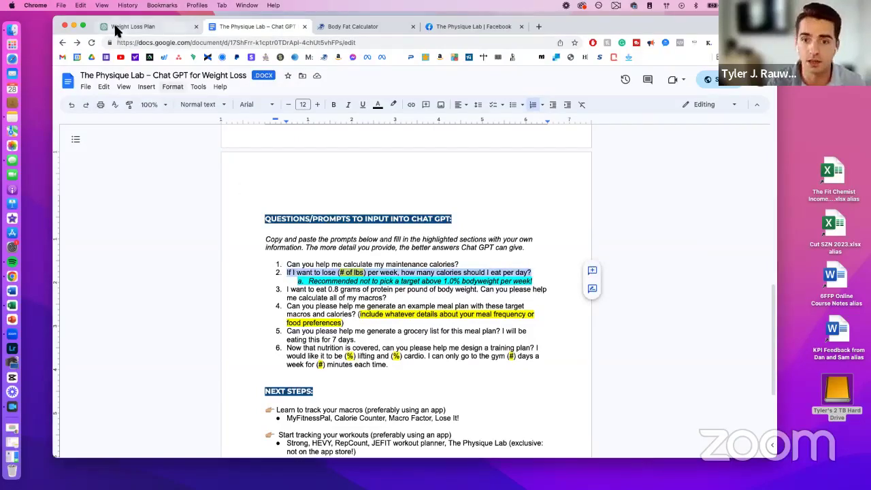
Step: Paste the question into the ChatGPT conversation, replace the "(# of lbs)" placeholder with 1.5 lbs, and send it
key("super+1")
left_click(399, 414)
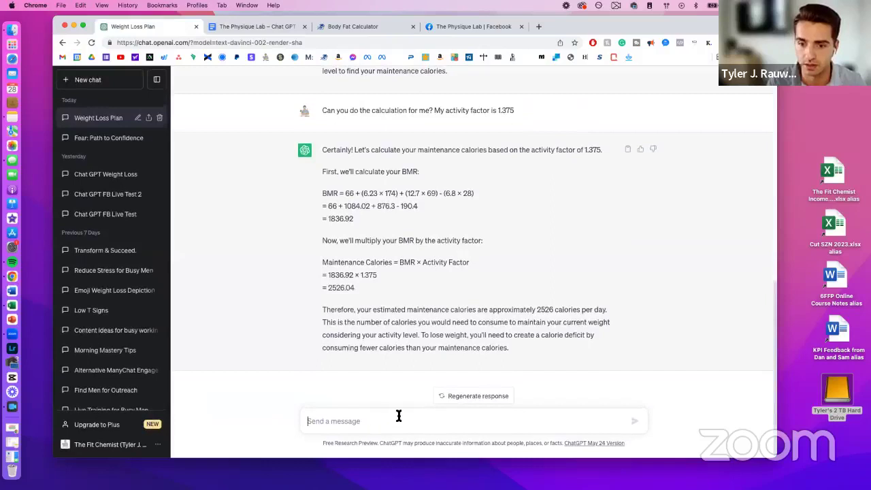
key("super+v")
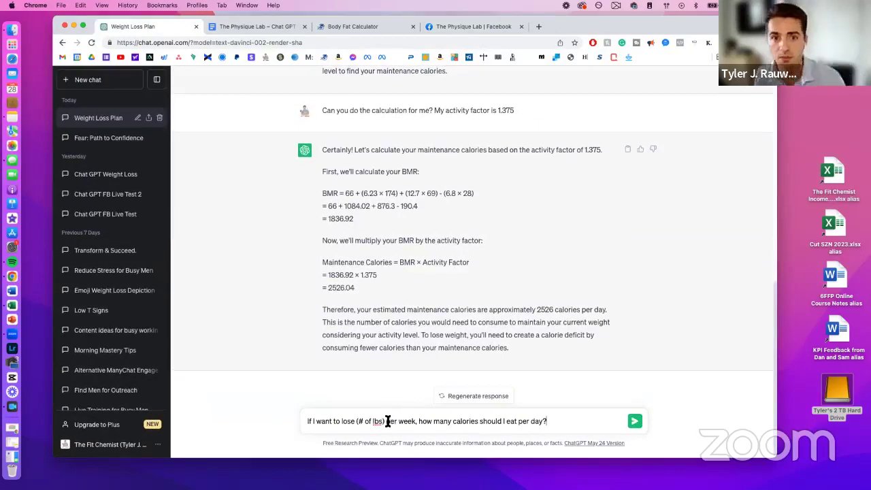
left_click_drag(385, 421, 357, 423)
type("1.5 lbs")
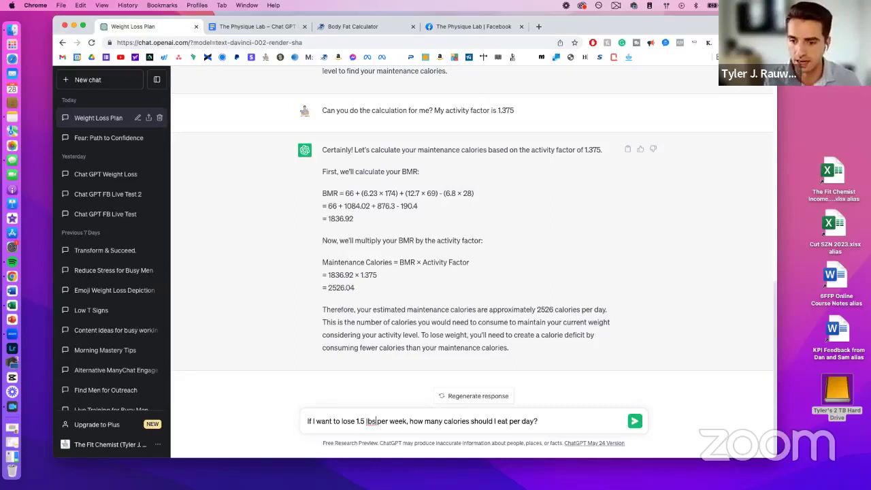
left_click(635, 422)
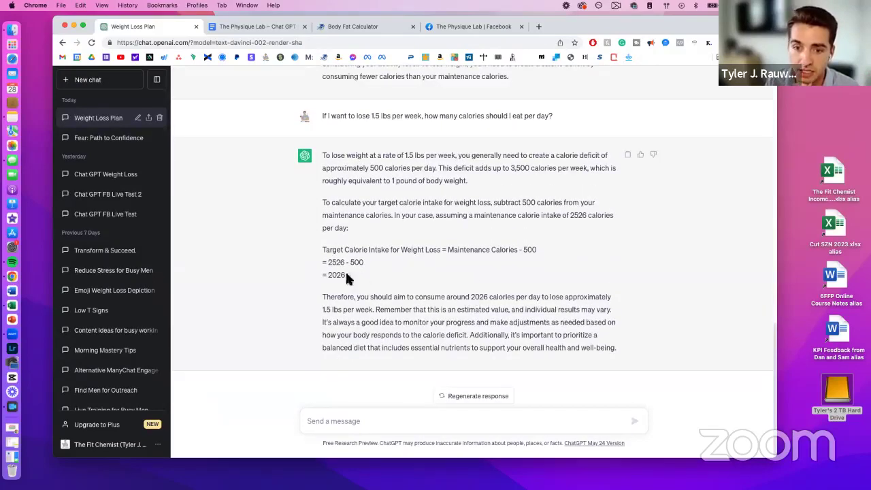
Step: Highlight the reply's target calorie result and copy question 3 about protein and macros from the script document
left_click_drag(346, 278, 321, 275)
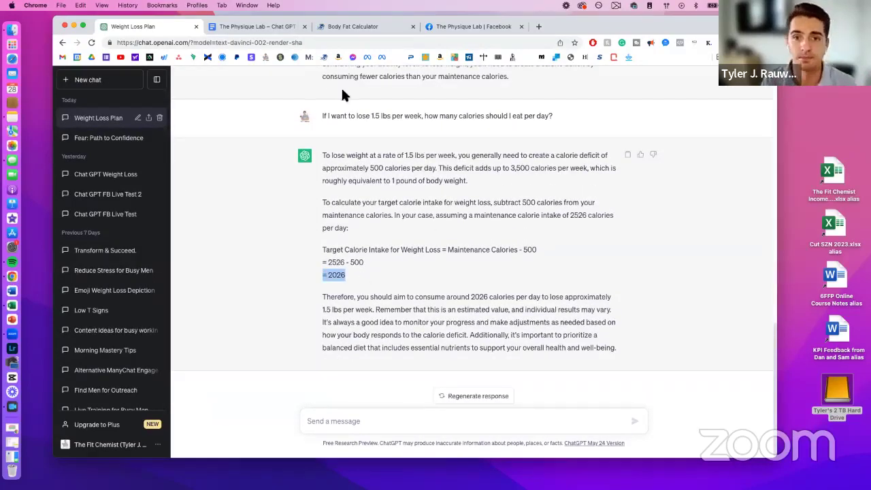
left_click(257, 26)
scroll(494, 210, "down", 2)
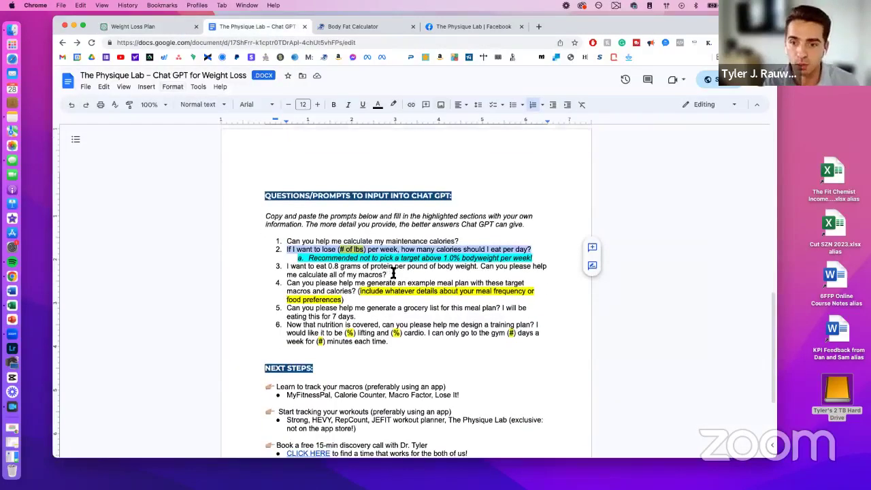
left_click(388, 274)
left_click_drag(388, 274, 286, 266)
key("cmd+c")
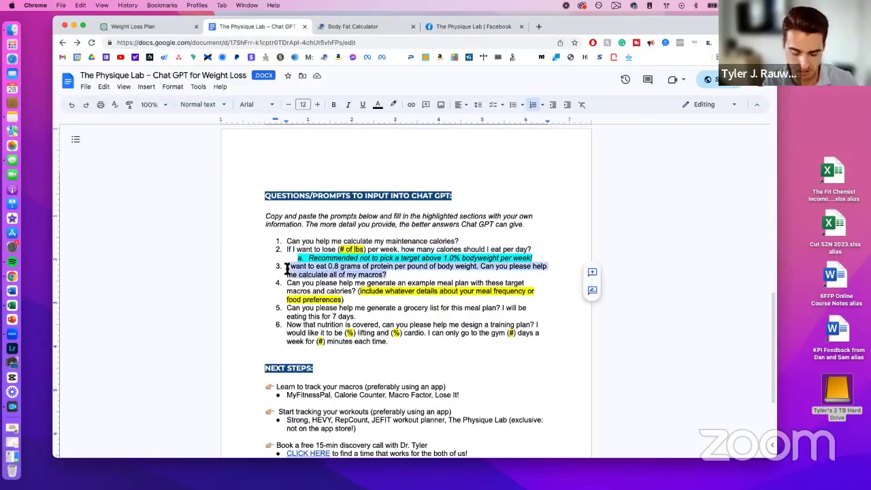
Step: Return to the ChatGPT conversation and send the copied question about 0.8 grams of protein per pound and calculating all macros
left_click(121, 26)
left_click(392, 420)
key("cmd+v")
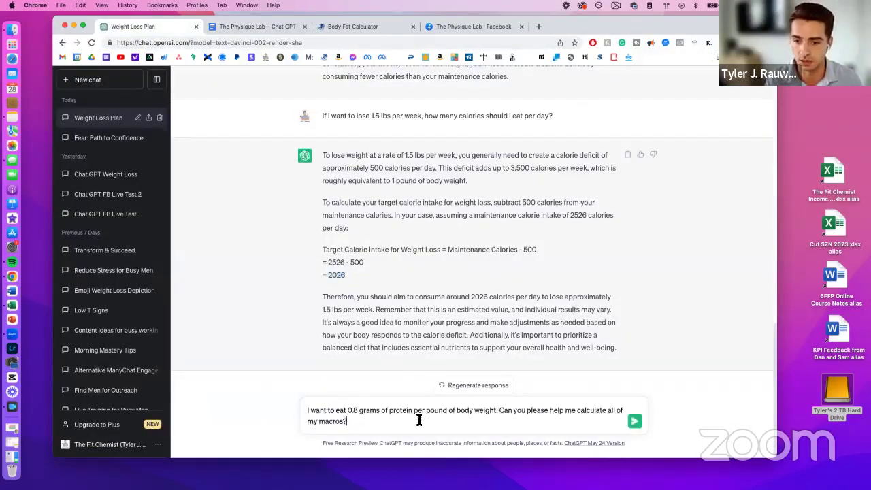
left_click(638, 421)
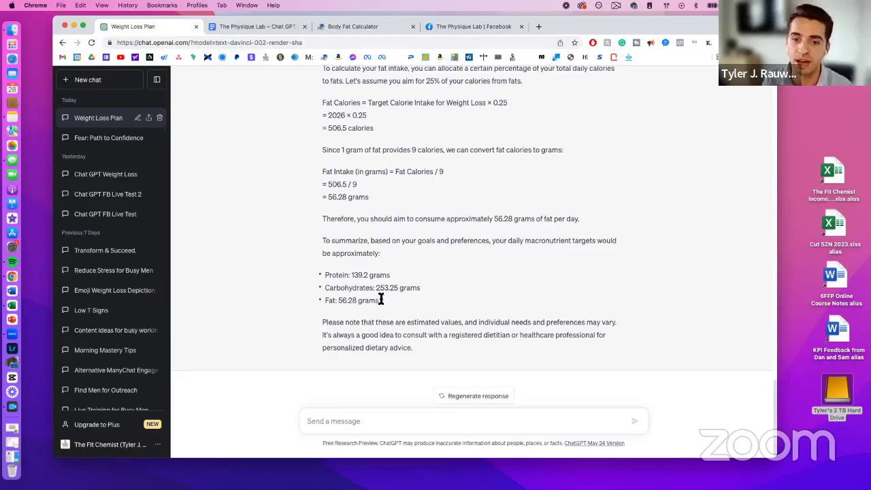
Step: Examine the macro reply's daily targets and the percentages assumed for fat and carbohydrates, highlighting the relevant figures
left_click_drag(381, 299, 334, 279)
left_click(428, 214)
scroll(443, 190, "up", 3)
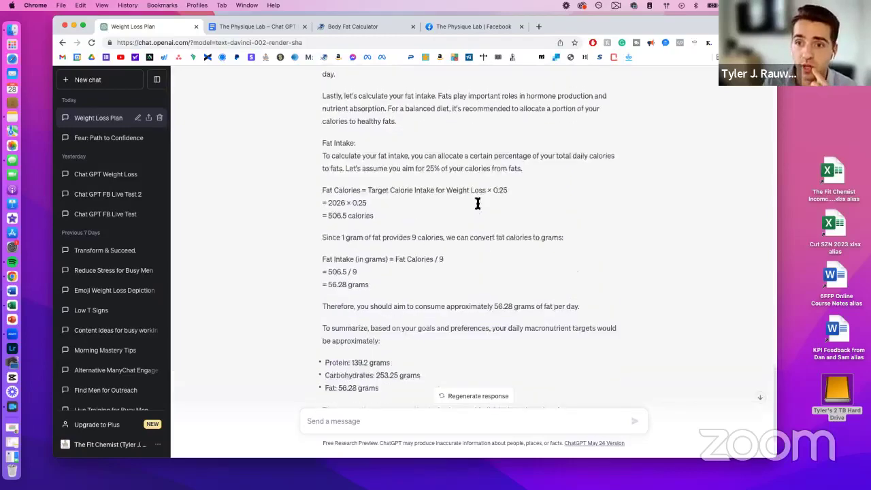
scroll(477, 198, "up", 2)
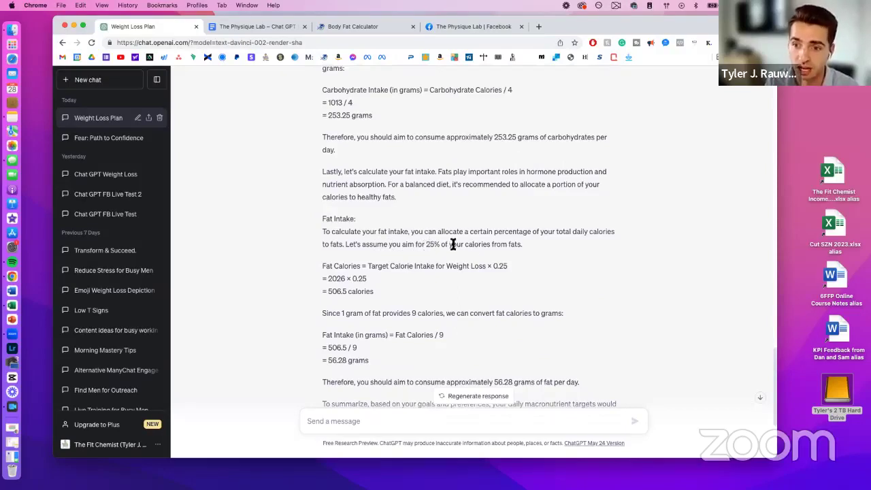
left_click_drag(426, 243, 520, 246)
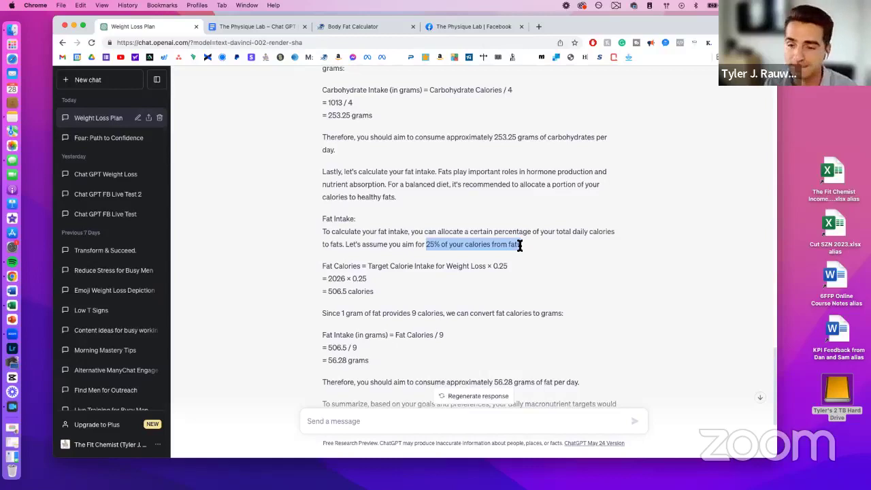
left_click(532, 248)
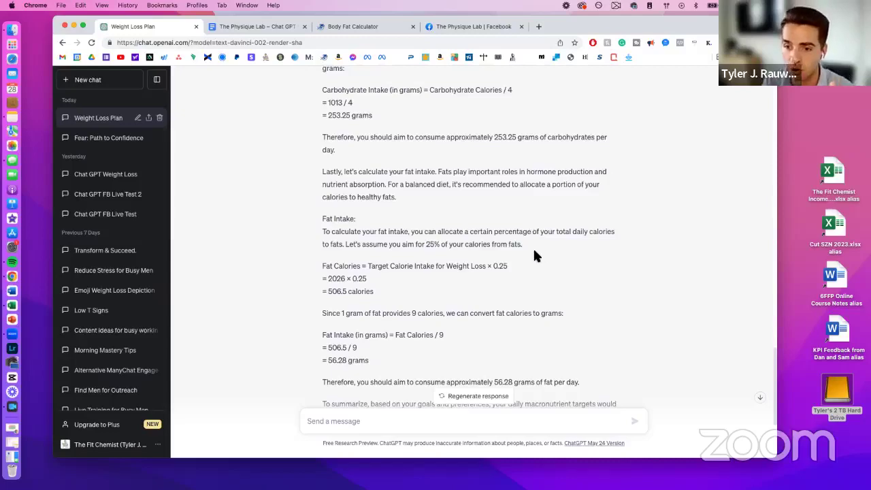
scroll(534, 252, "up", 5)
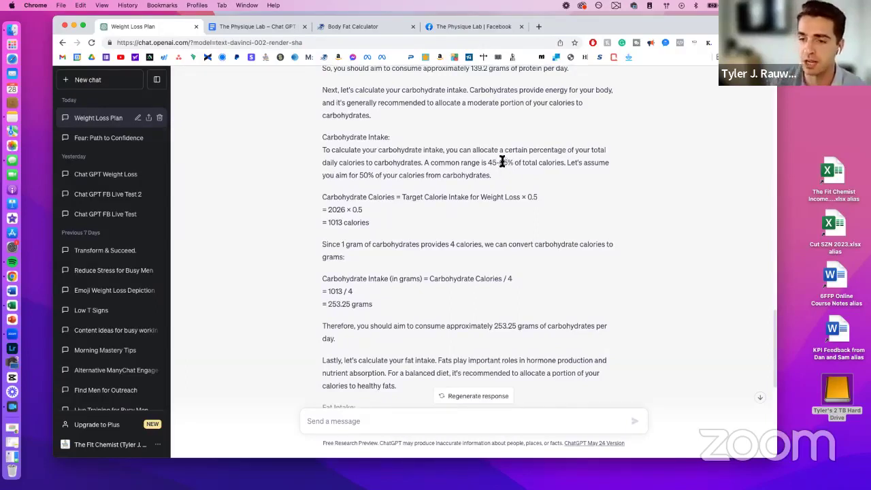
left_click_drag(487, 163, 522, 163)
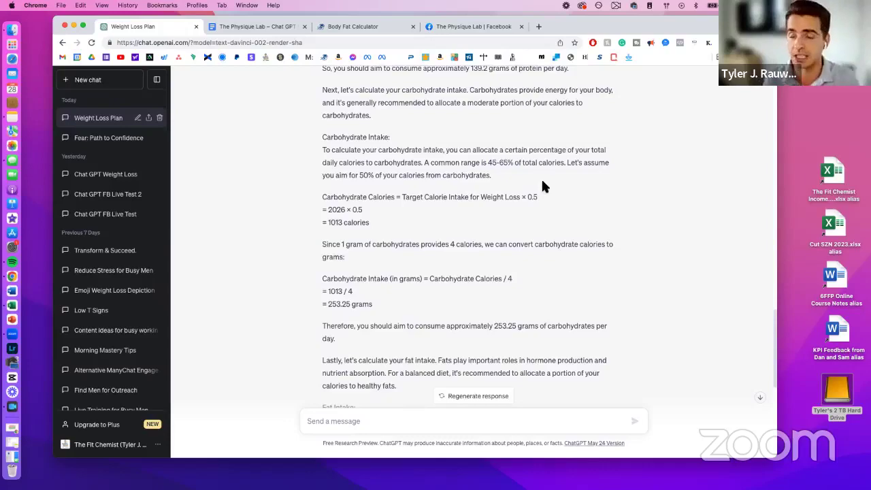
scroll(501, 151, "down", 1)
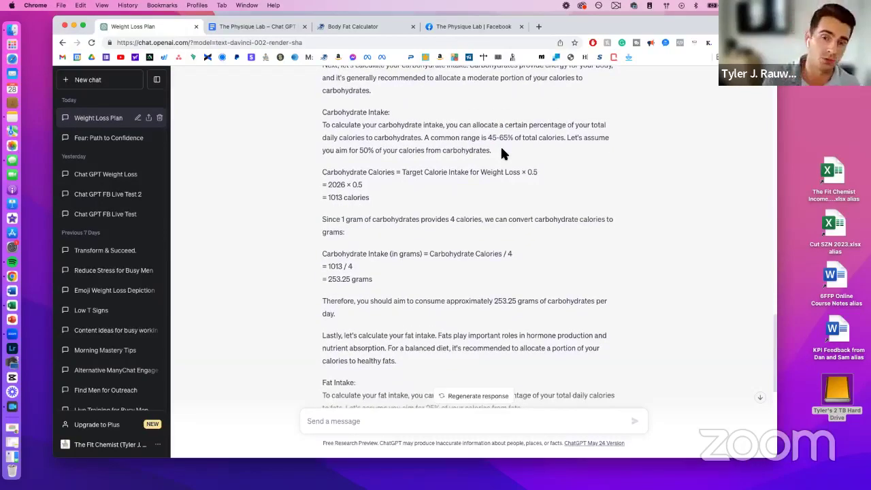
Step: Review the submitted protein question with its protein calculation, and highlight the final list of daily macro targets
scroll(502, 151, "up", 8)
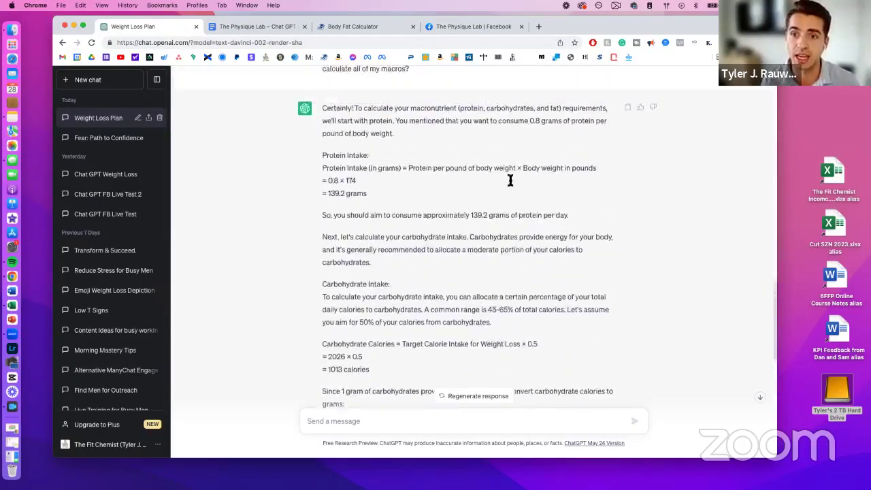
left_click_drag(411, 169, 324, 156)
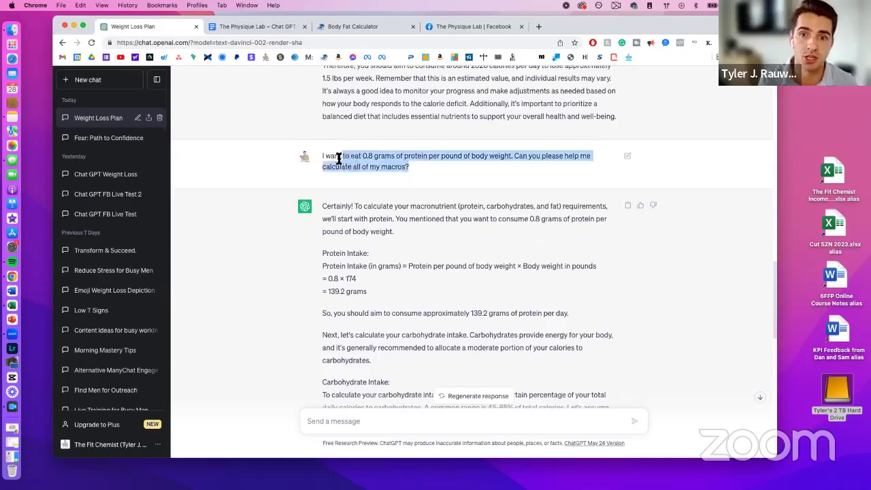
left_click(424, 154)
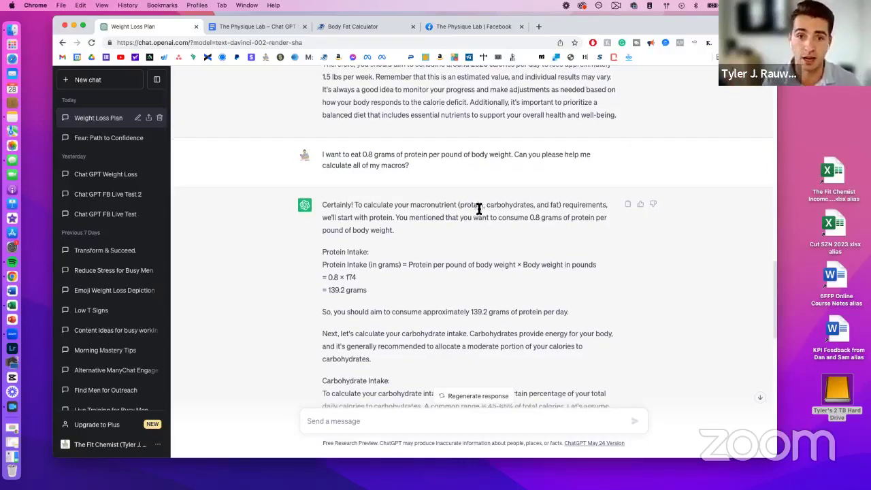
scroll(478, 211, "down", 5)
scroll(478, 216, "down", 5)
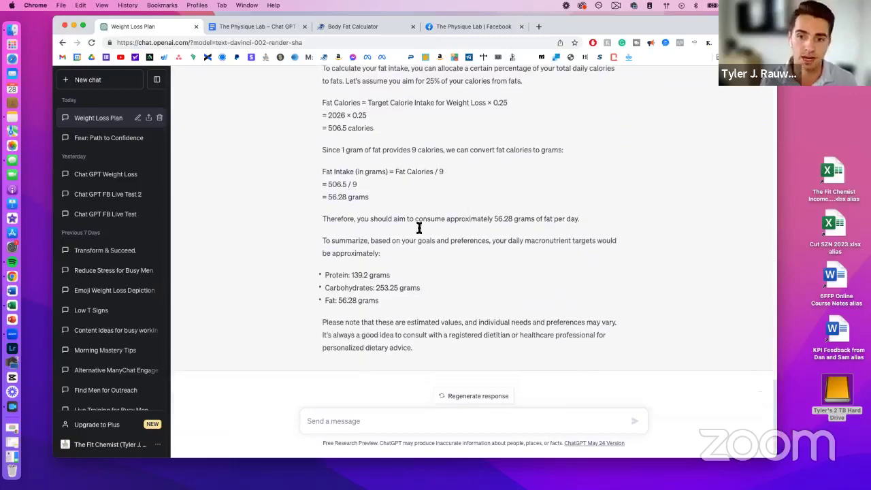
left_click_drag(393, 297, 327, 280)
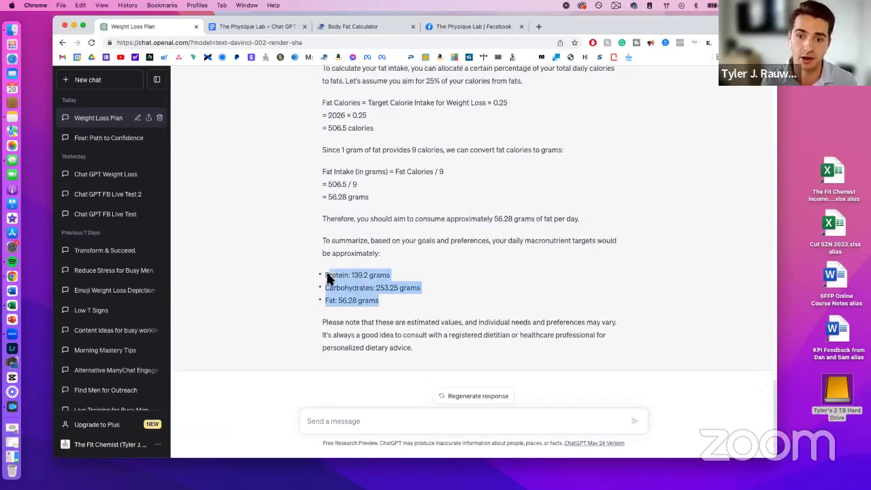
Step: Copy question 4 about generating an example meal plan from the script document, leaving out the highlighted food preferences placeholder
left_click(273, 27)
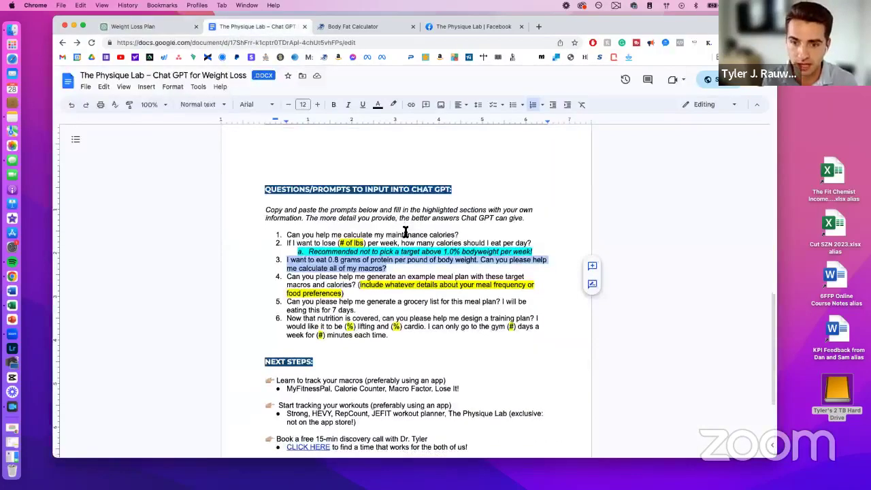
scroll(405, 233, "down", 1)
left_click_drag(355, 269, 288, 262)
key("super+c")
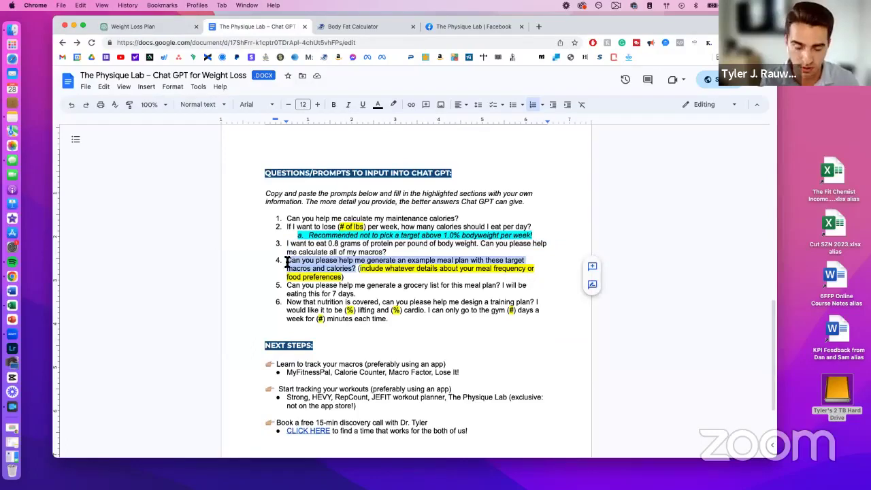
Step: Return to the ChatGPT conversation and send the copied request for an example meal plan with the target macros and calories
left_click(120, 27)
left_click(354, 422)
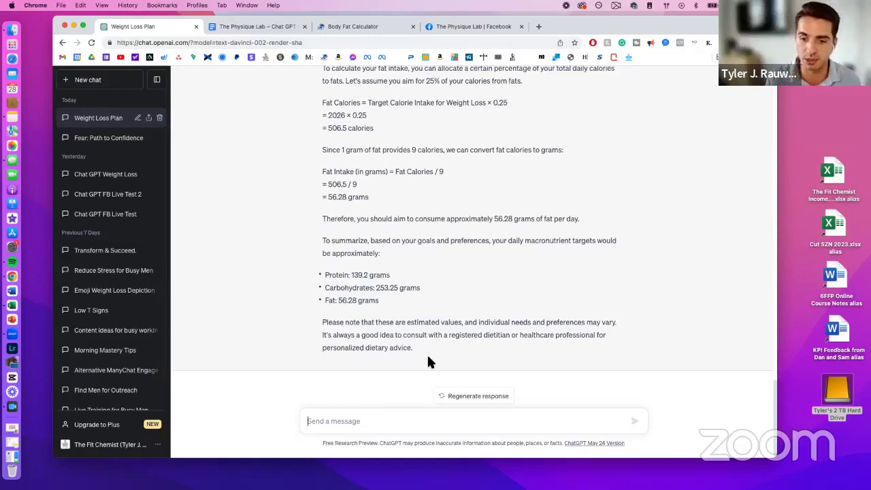
key("super+v")
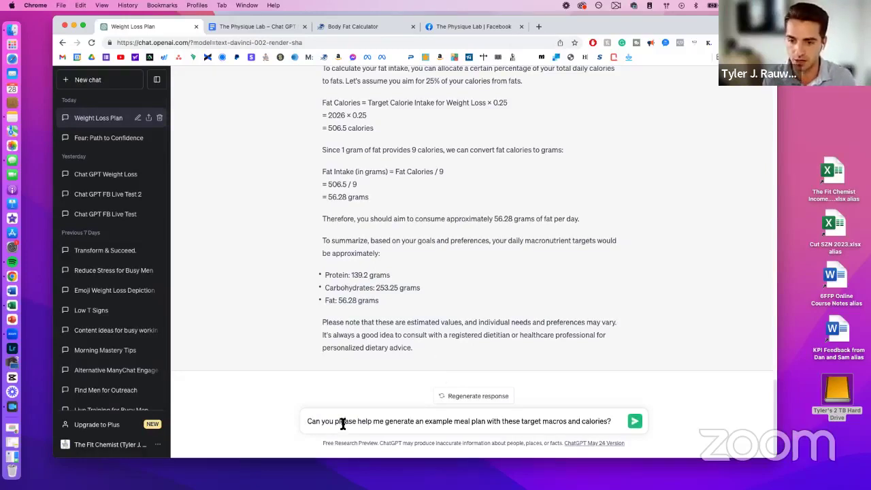
left_click_drag(343, 422, 510, 418)
left_click(579, 420)
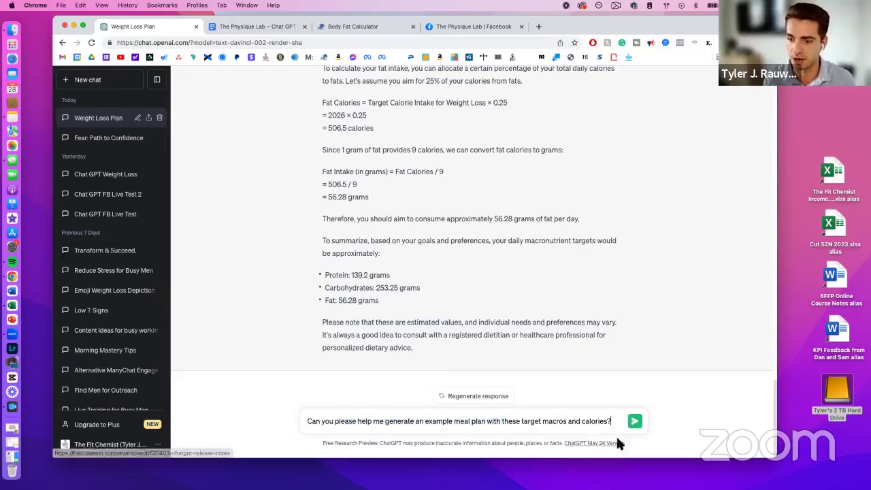
left_click(634, 422)
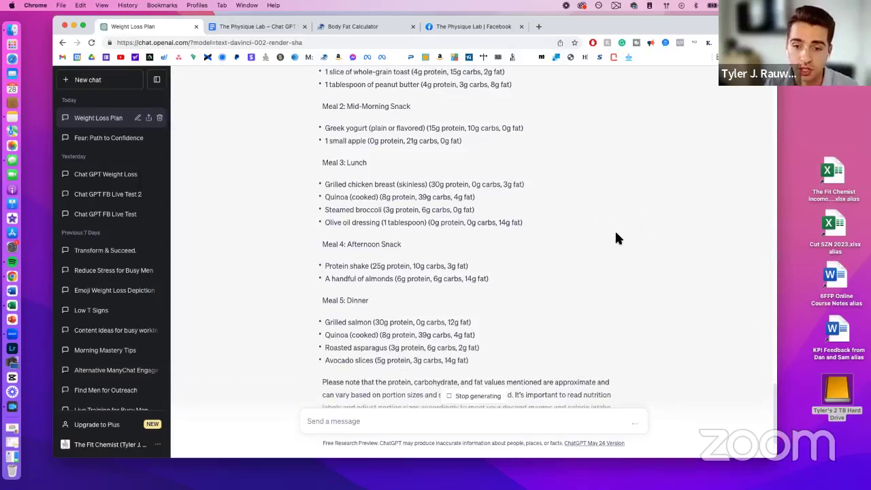
Step: Read through the example meal plan from breakfast to dinner, highlighting the peanut butter, small apple and steamed broccoli entries
scroll(614, 229, "up", 3)
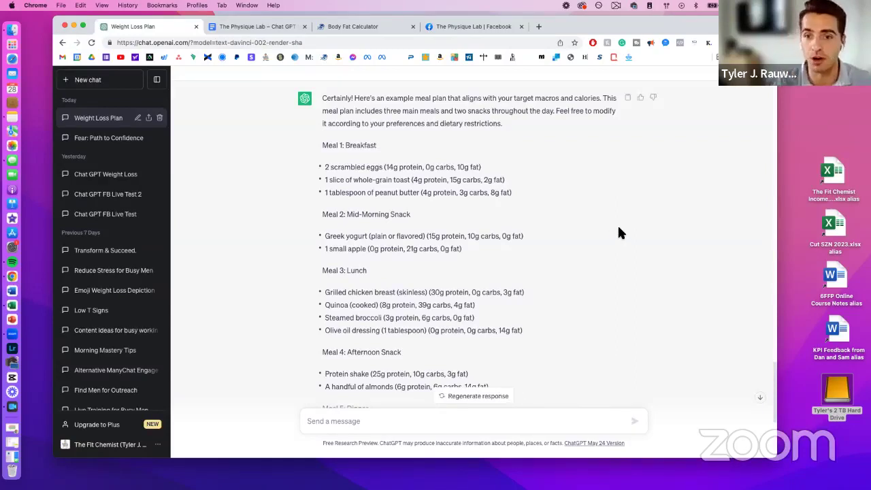
scroll(612, 220, "up", 1)
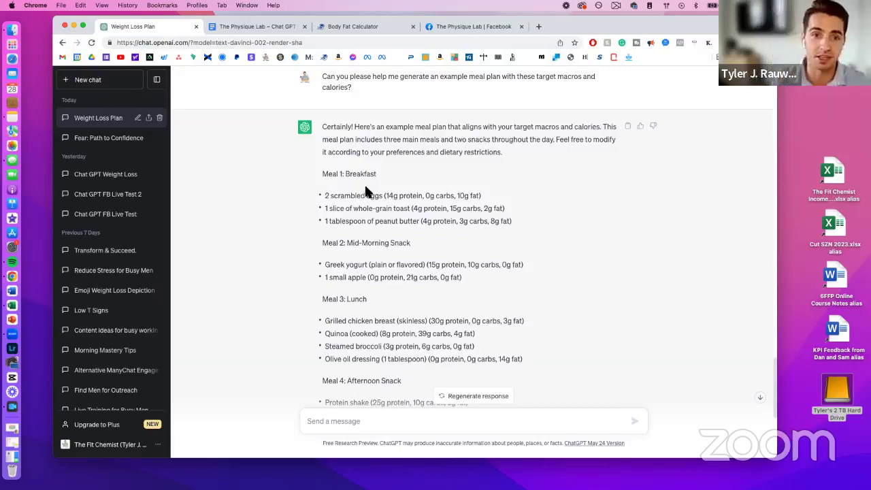
scroll(356, 203, "down", 1)
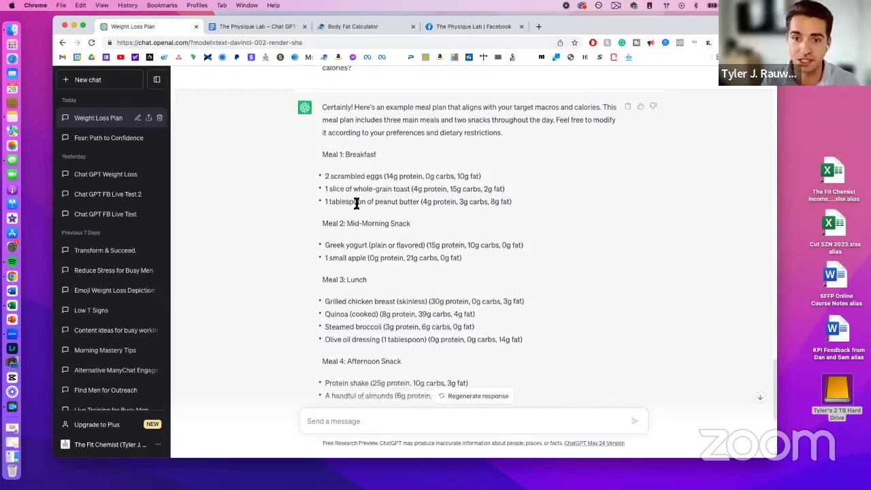
scroll(408, 218, "down", 1)
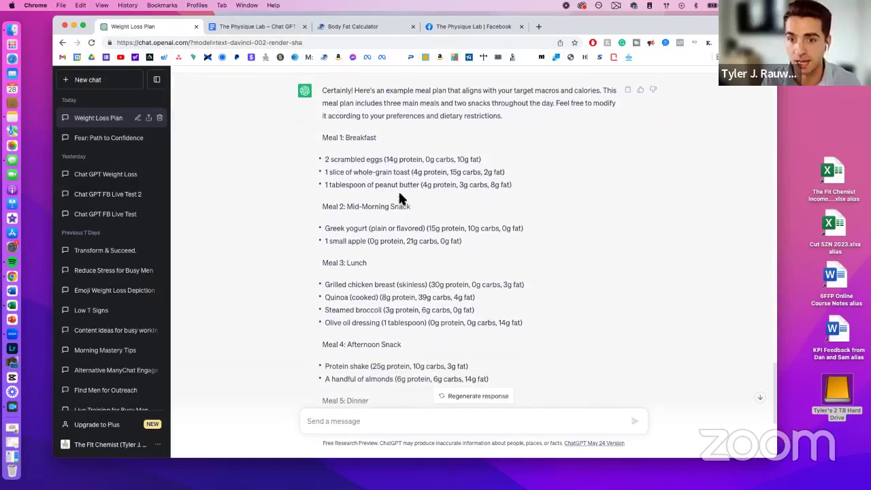
left_click_drag(419, 185, 376, 186)
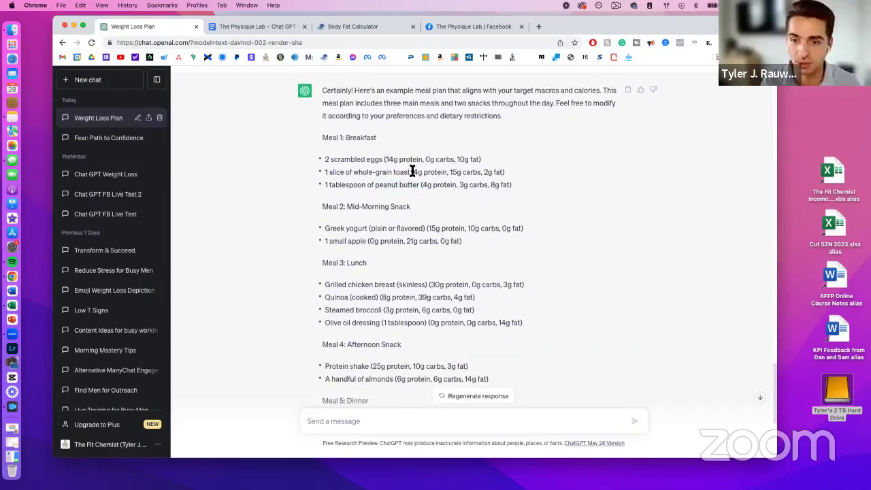
scroll(442, 198, "down", 1)
left_click_drag(332, 216, 365, 216)
scroll(394, 191, "down", 3)
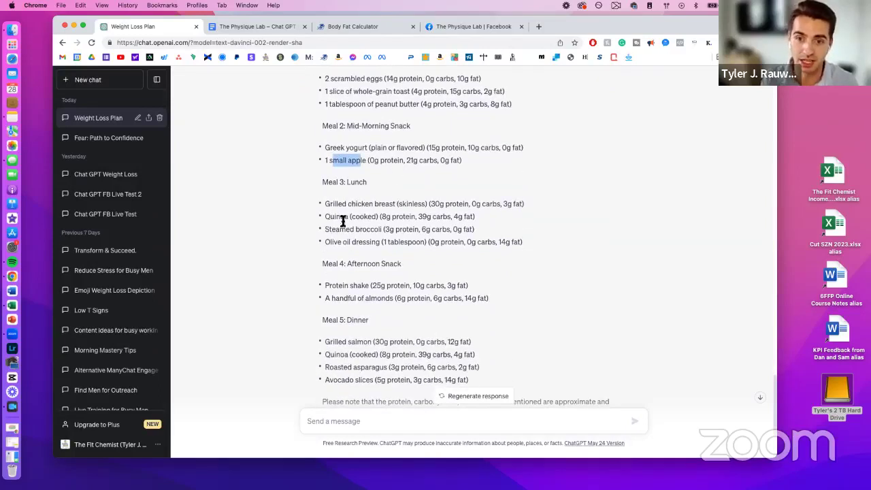
left_click_drag(356, 232, 393, 229)
scroll(423, 213, "down", 5)
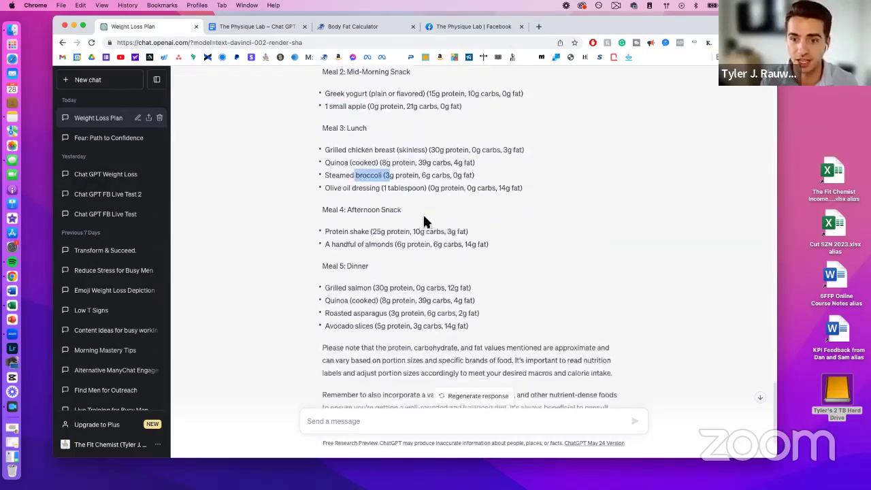
left_click(365, 204)
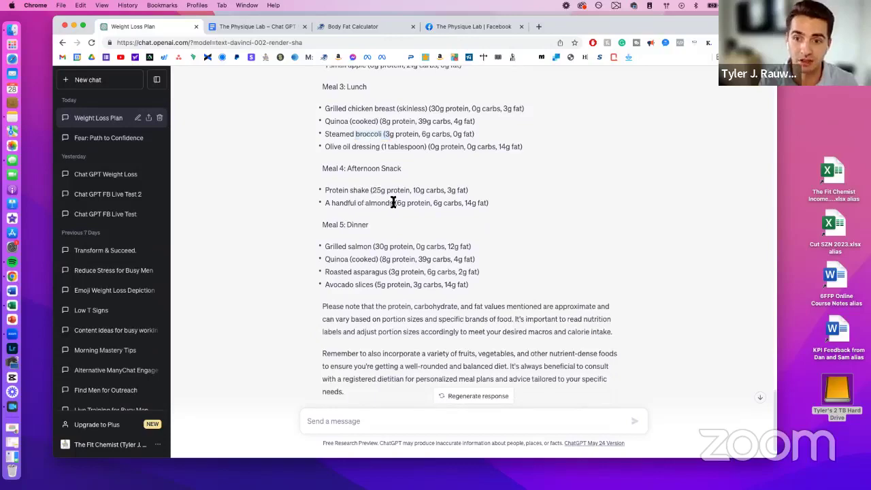
scroll(422, 228, "down", 1)
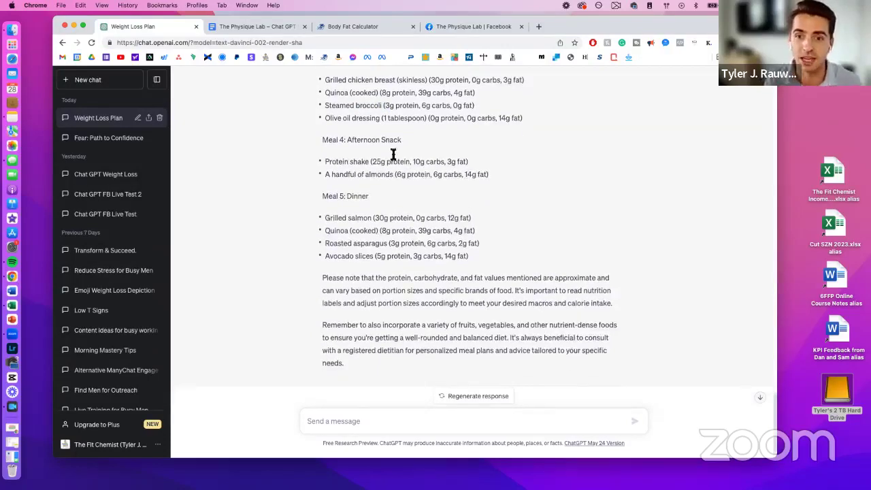
Step: Highlight question 4's placeholder about meal frequency and food preferences in the script document
left_click(282, 26)
left_click(402, 279)
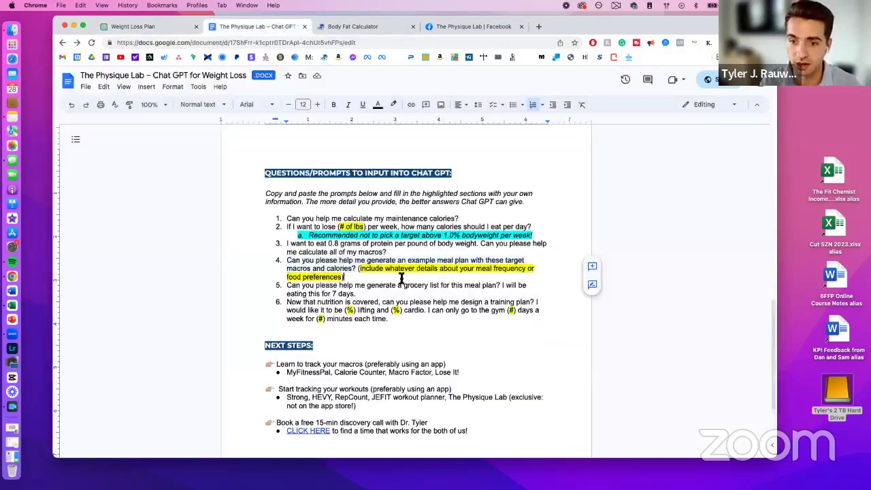
left_click_drag(344, 278, 355, 269)
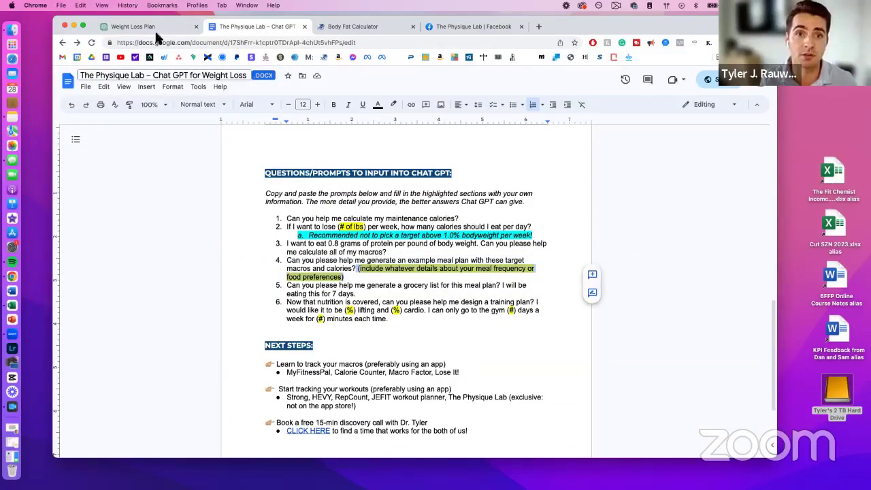
Step: Return to the ChatGPT conversation, review the example meal plan again, and highlight the submitted meal plan request
left_click(123, 26)
scroll(477, 229, "up", 5)
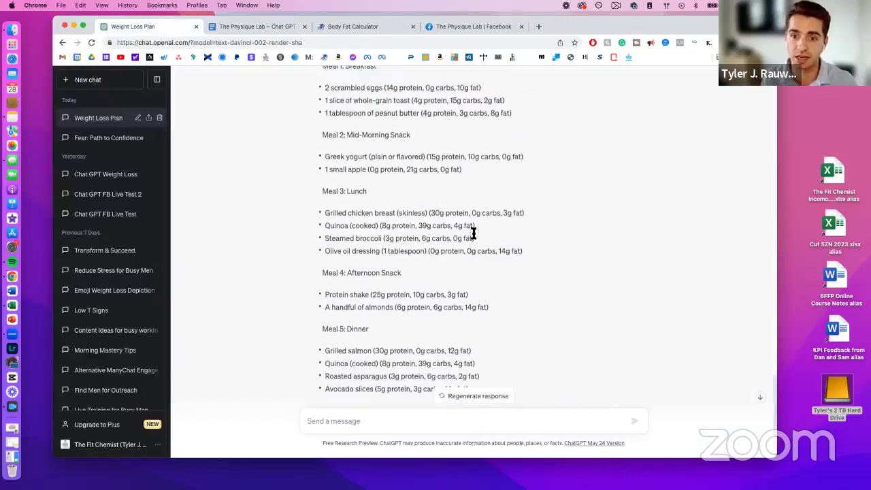
scroll(473, 234, "up", 3)
scroll(474, 234, "down", 1)
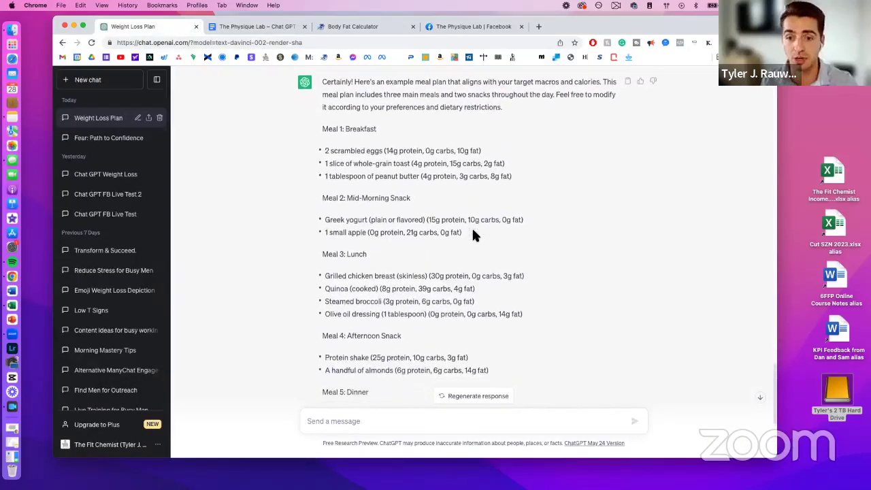
scroll(490, 223, "down", 3)
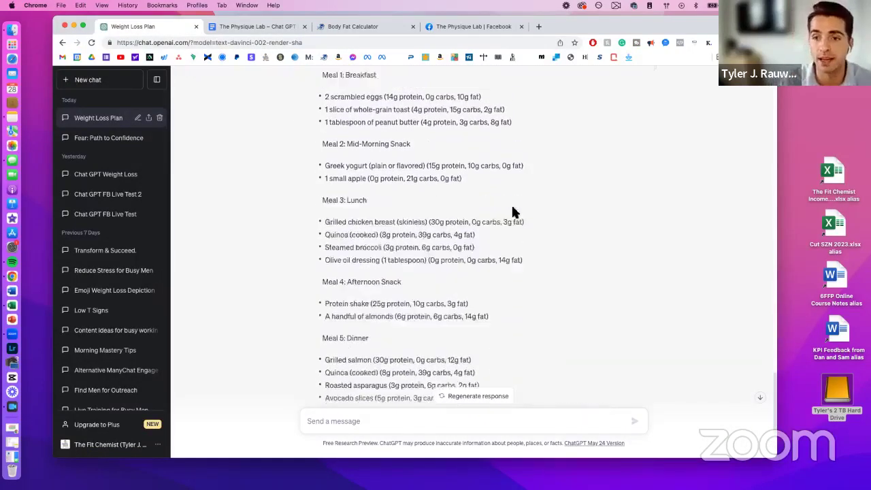
scroll(513, 213, "up", 4)
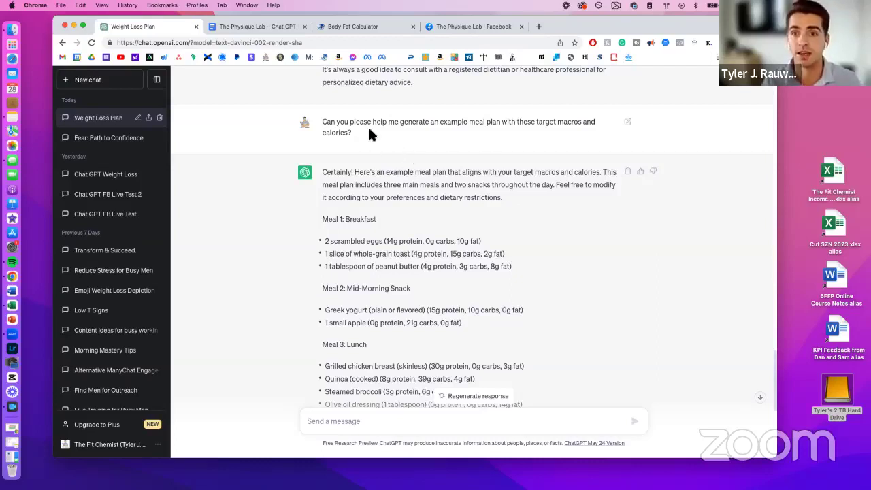
triple_click(325, 123)
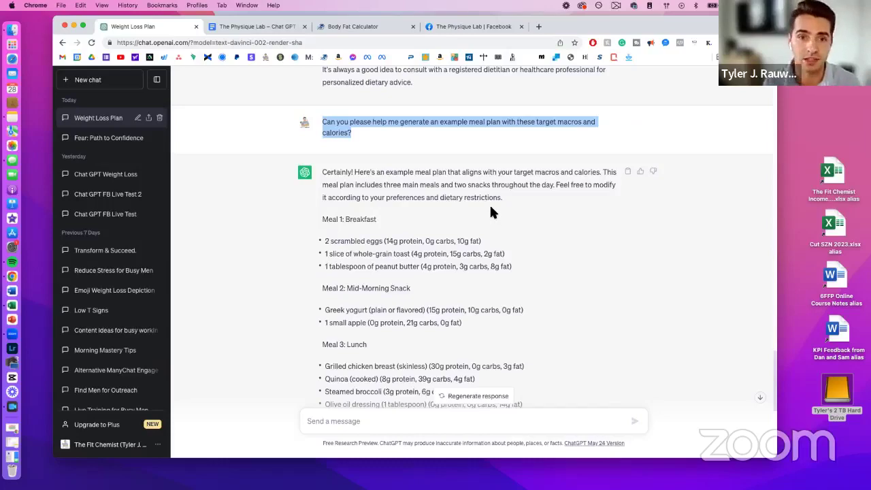
scroll(490, 204, "down", 5)
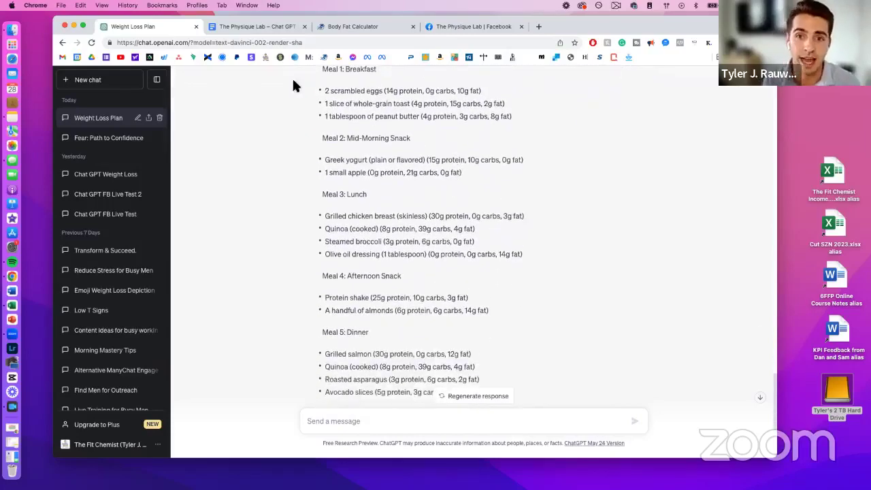
Step: Check the script's questions again, and highlight grilled salmon in the meal plan's Meal 5 dinner
left_click(274, 25)
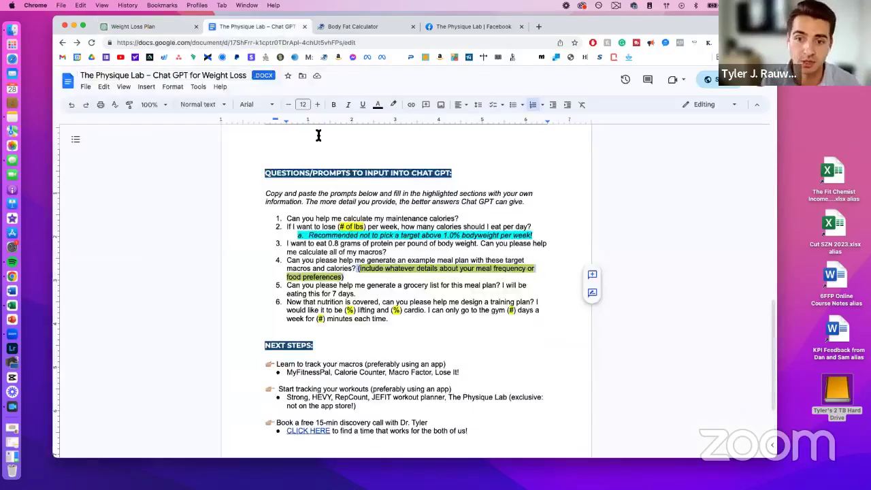
left_click(129, 26)
scroll(436, 238, "down", 2)
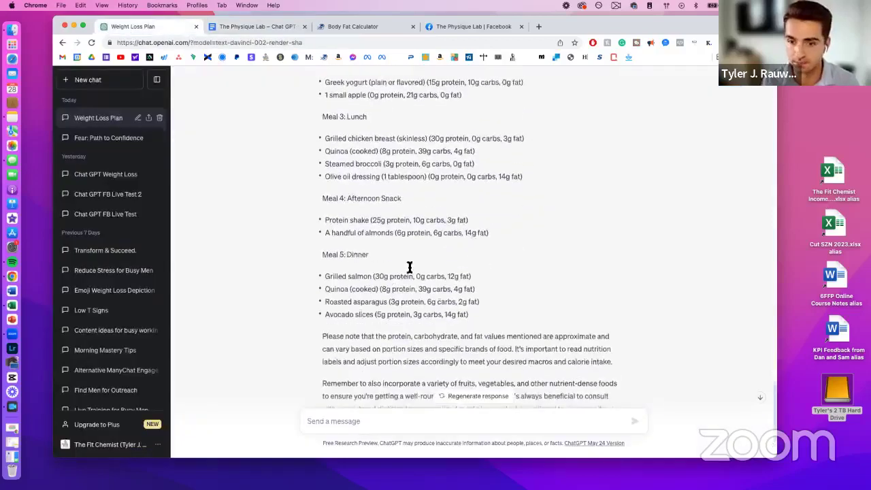
left_click_drag(327, 251, 369, 251)
scroll(495, 234, "down", 1)
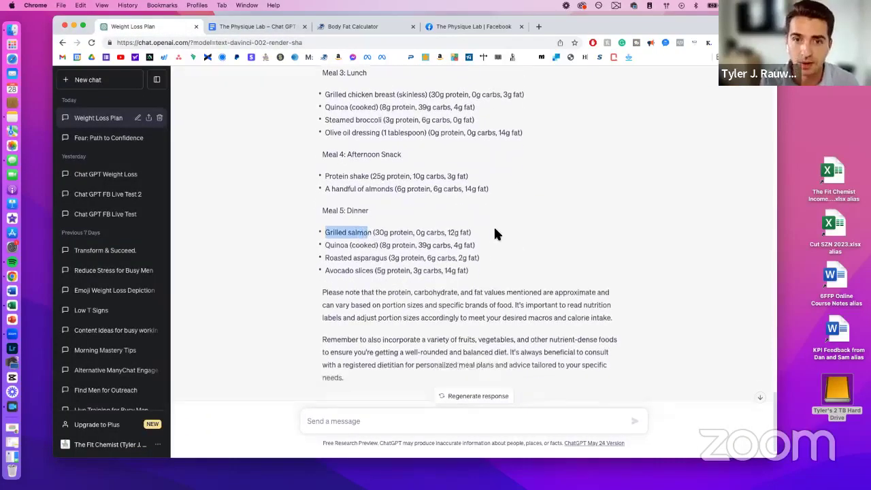
Step: Send the message "I don't like salmon. Can you please substitute that?" in the conversation
left_click(362, 421)
type("I d")
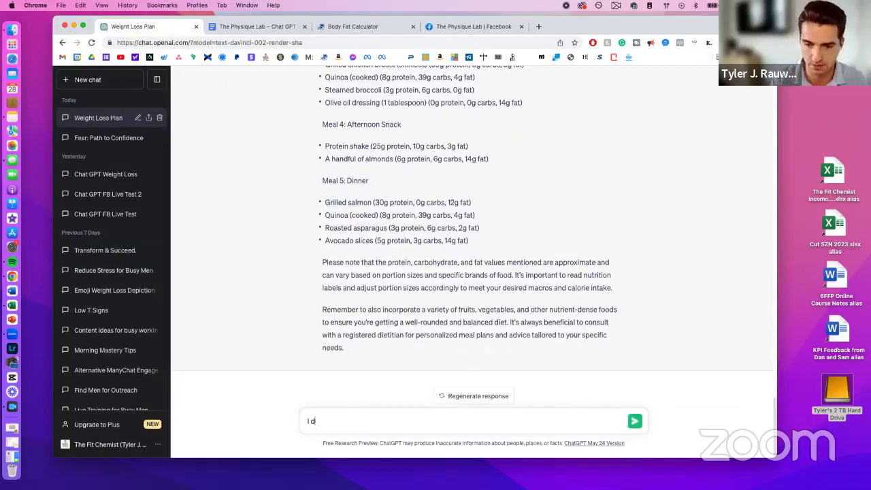
type("on't like salmon. Can you plea")
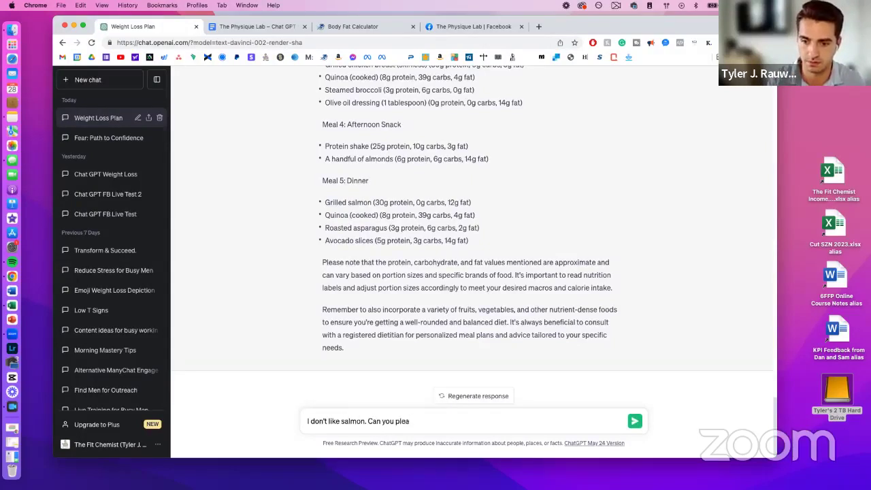
type("esey")
key("BackSpace")
type("subs")
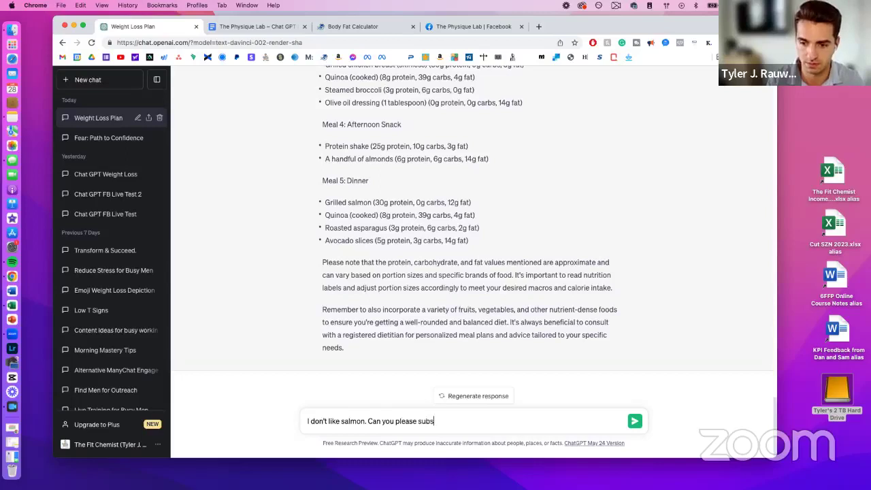
type("titute that?")
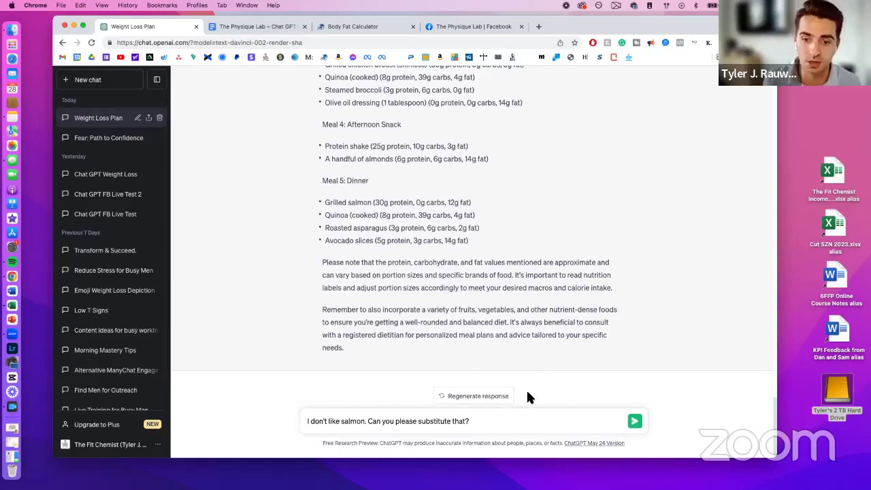
left_click(467, 421)
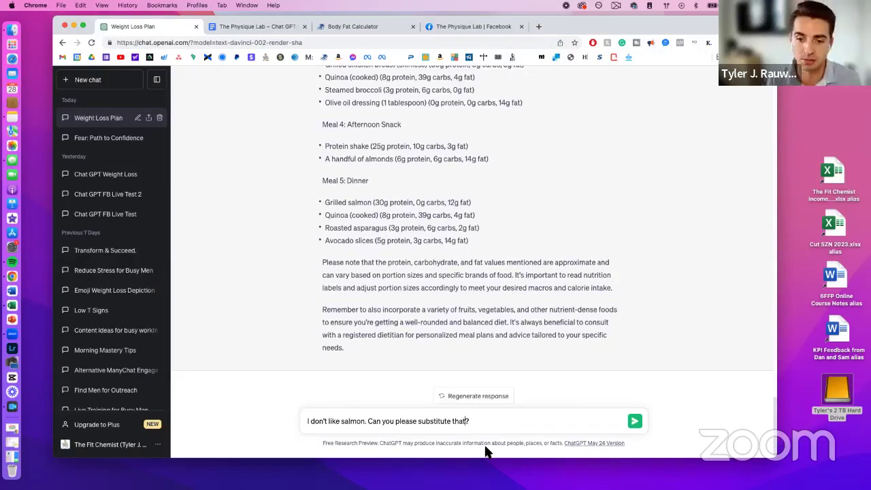
left_click(635, 422)
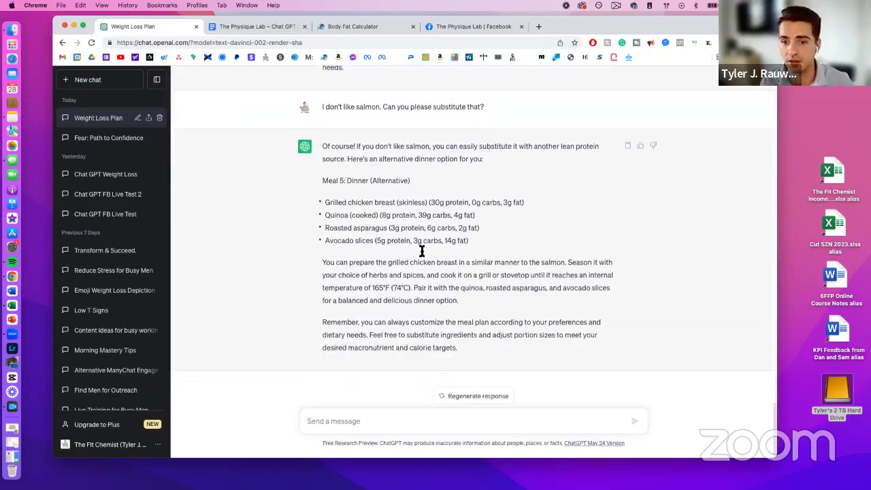
Step: Copy question 5 about generating a grocery list for 7 days from the script document
left_click(268, 24)
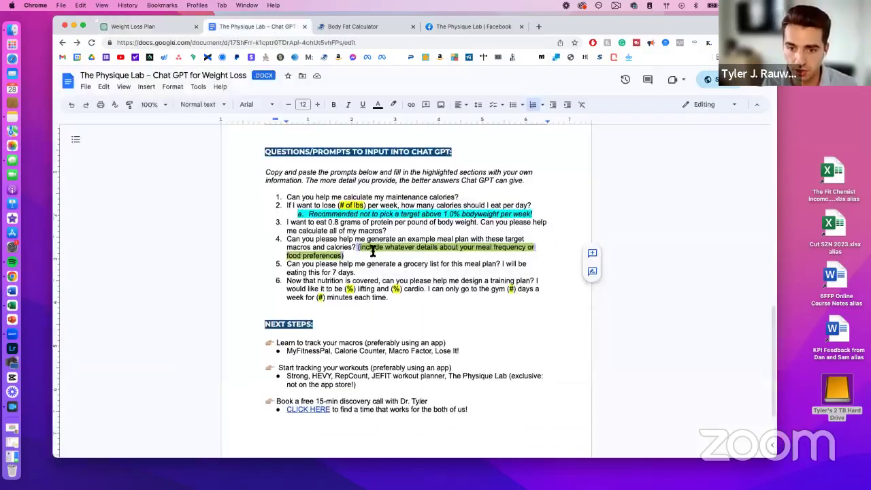
left_click(361, 271)
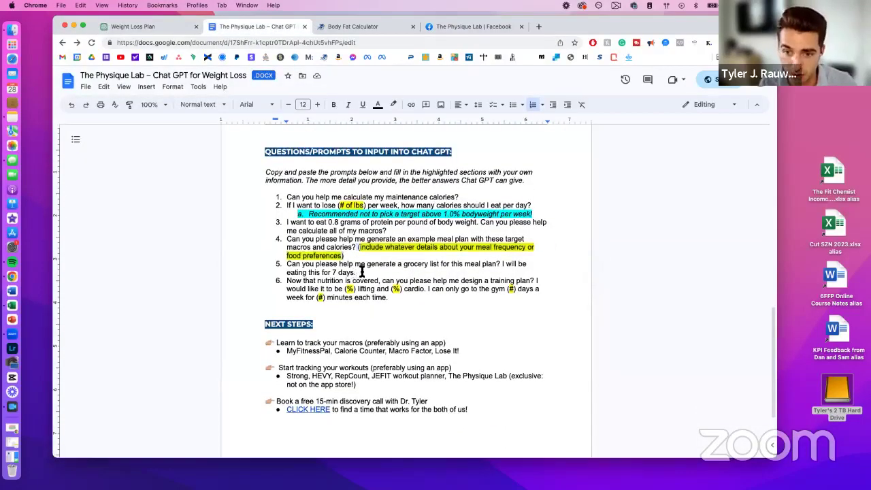
left_click_drag(361, 271, 287, 265)
key("super+c")
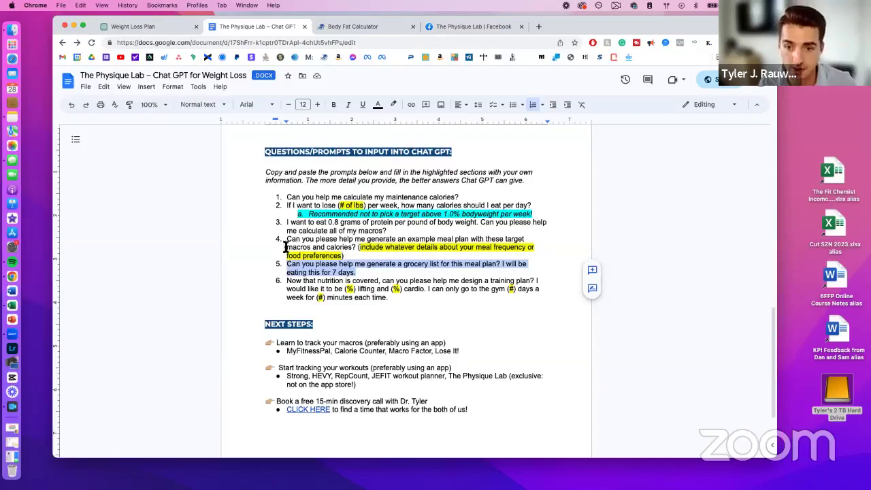
Step: Send the copied request for a 7-day grocery list in the ChatGPT conversation, and view the reply from its beginning
left_click(114, 26)
key("super+v")
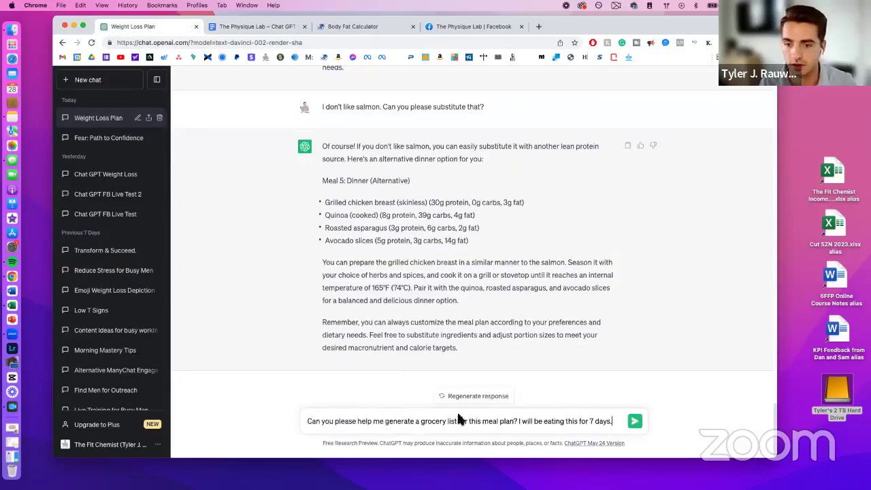
double_click(591, 422)
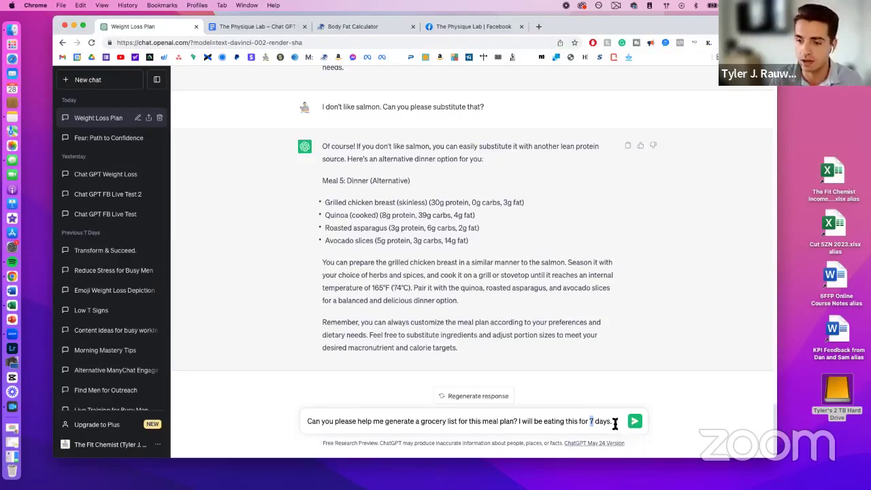
left_click(614, 421)
scroll(507, 299, "up", 2)
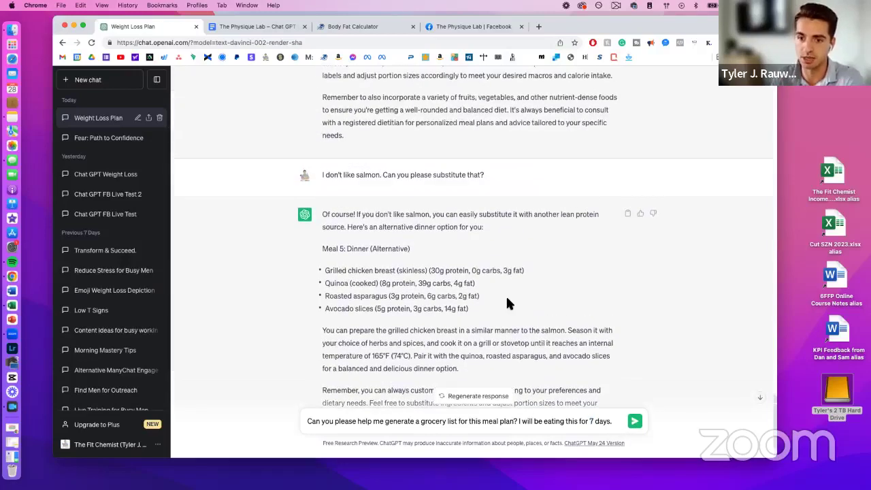
scroll(505, 293, "down", 2)
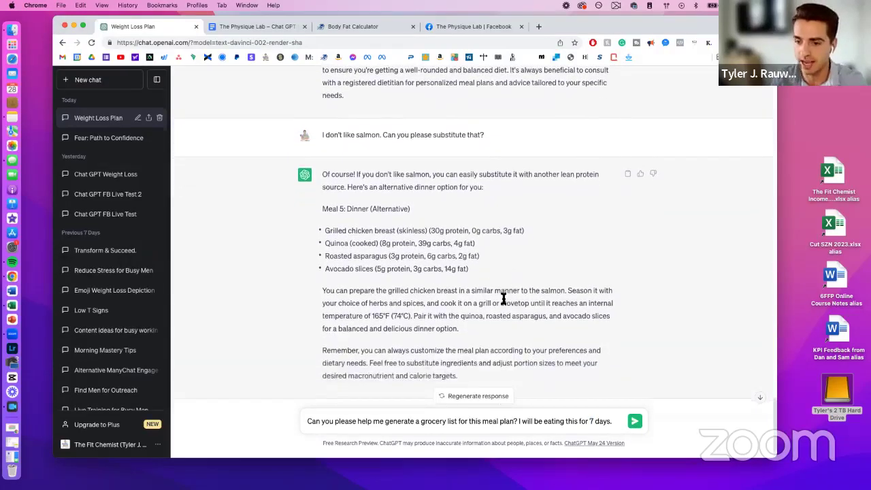
left_click(635, 422)
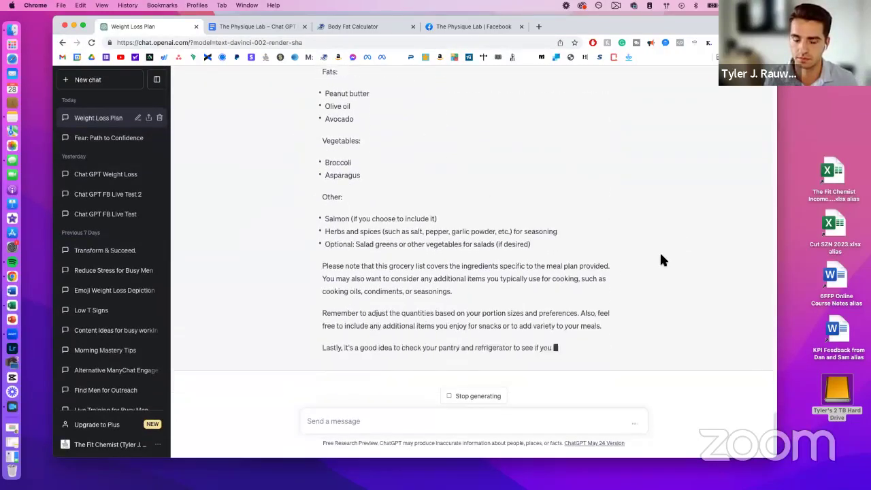
scroll(514, 291, "up", 5)
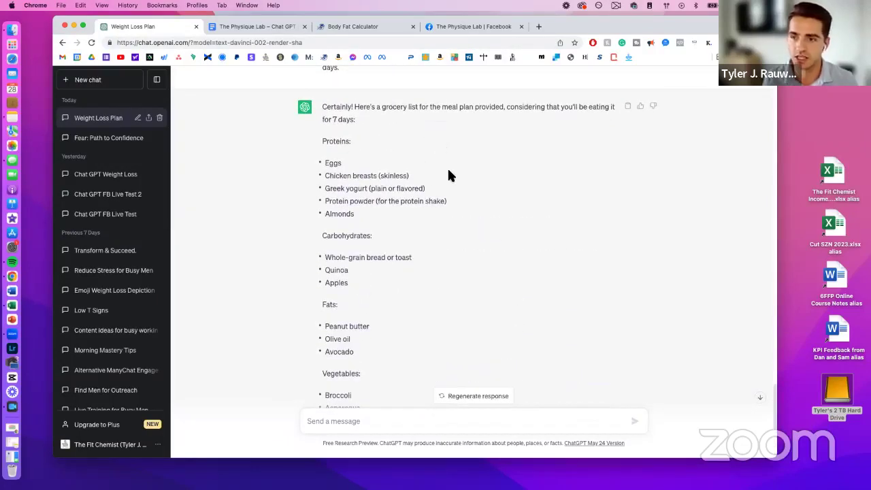
Step: Send the message "I want specific amounts to hit may calorie and macro goals everyday" in the conversation, and view the reply
scroll(447, 175, "down", 5)
left_click(359, 422)
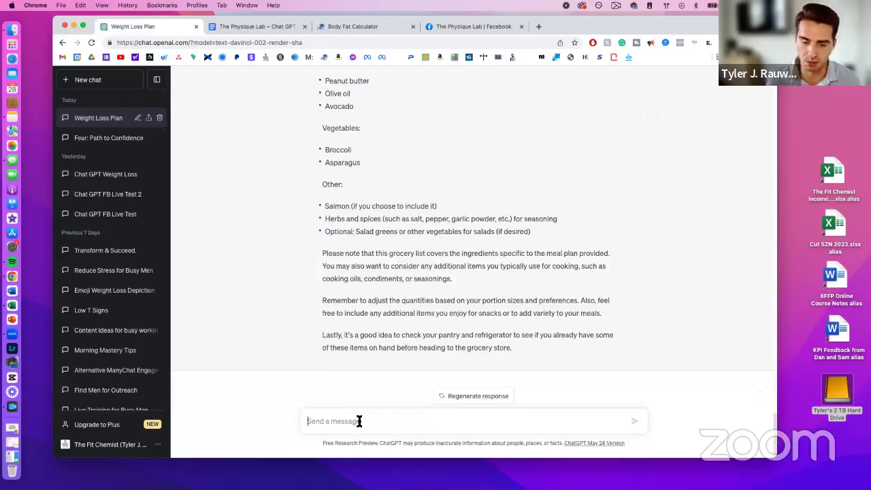
type("I want spe")
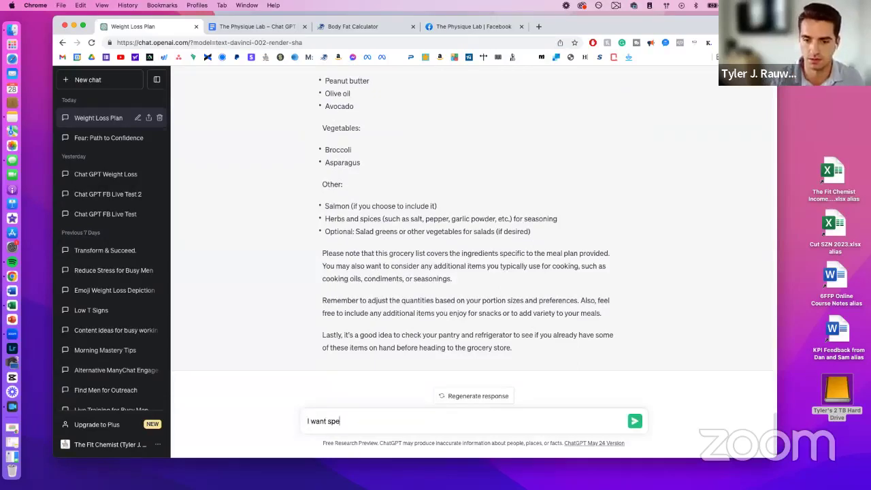
type("cific amounts")
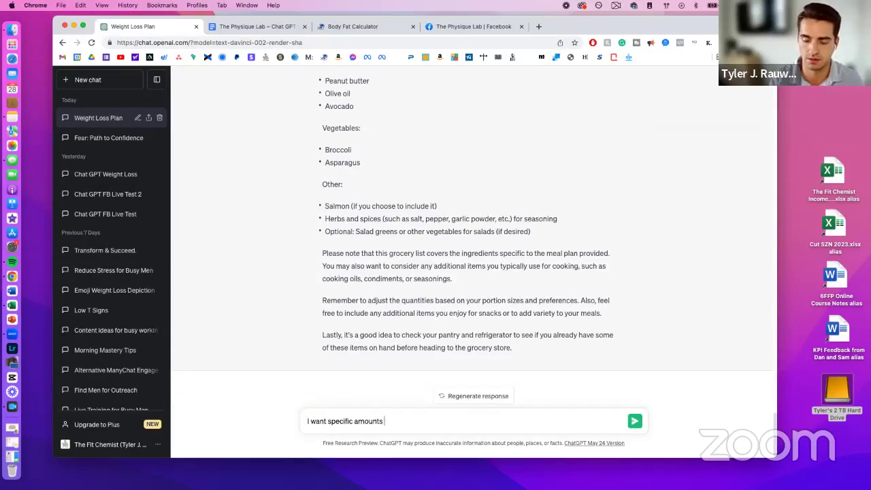
type(" to")
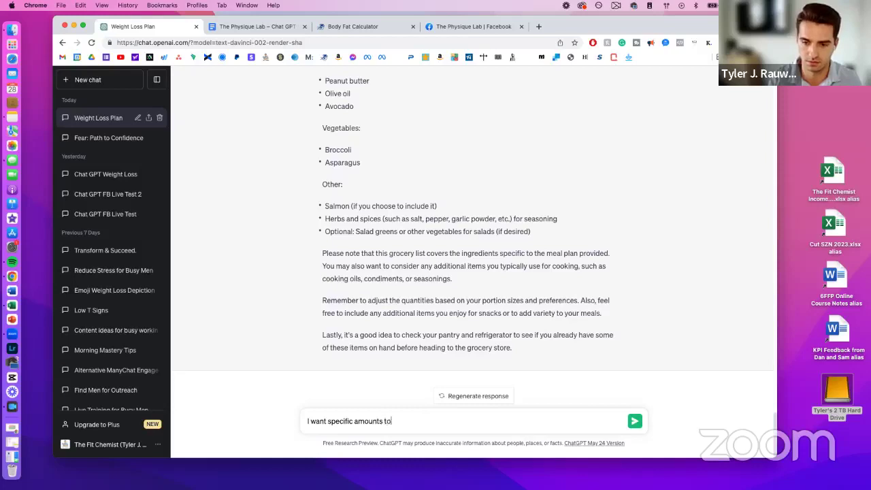
type(" hit may calorie and amoun")
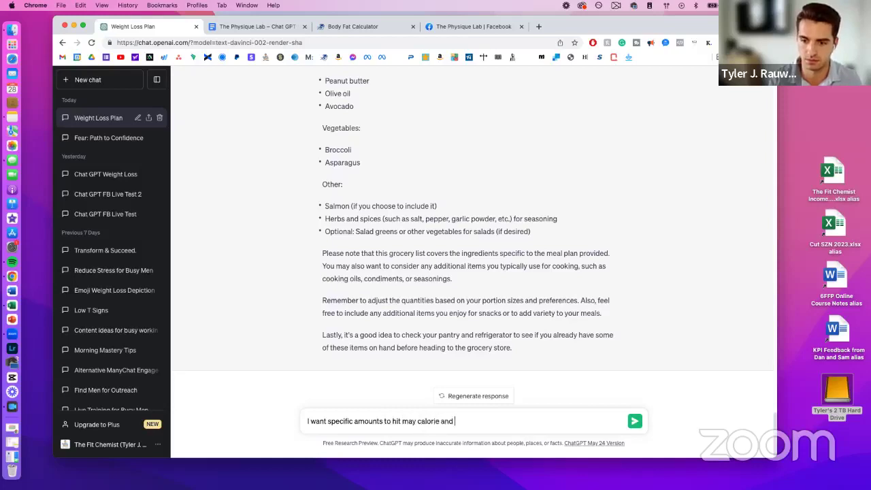
key("BackSpace")
key("BackSpace")
key("BackSpace")
key("BackSpace")
key("BackSpace")
type("ma")
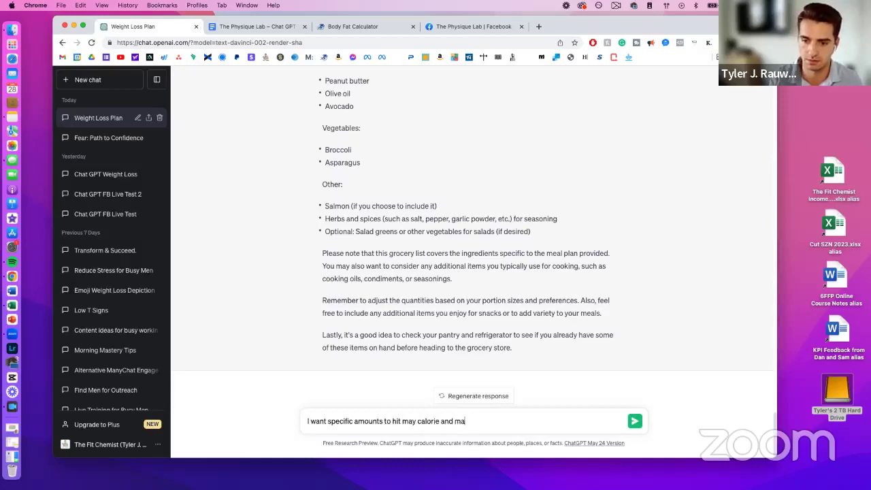
type("cro goals everyday")
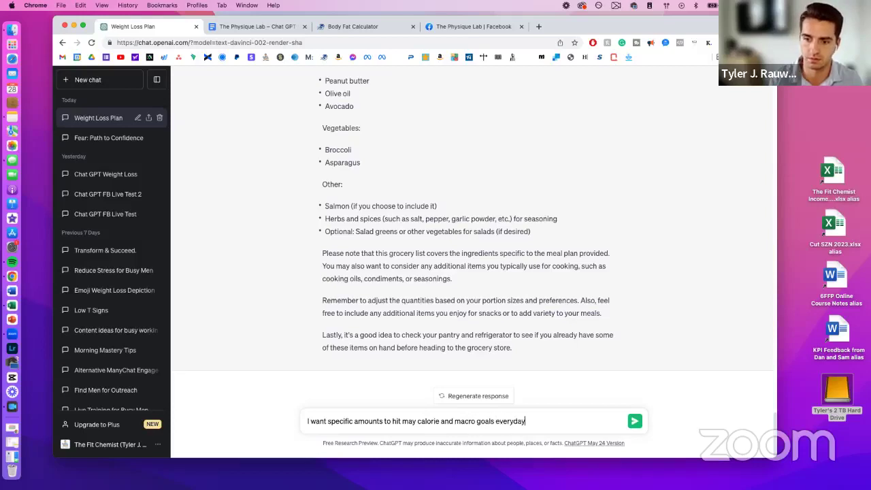
key("Return")
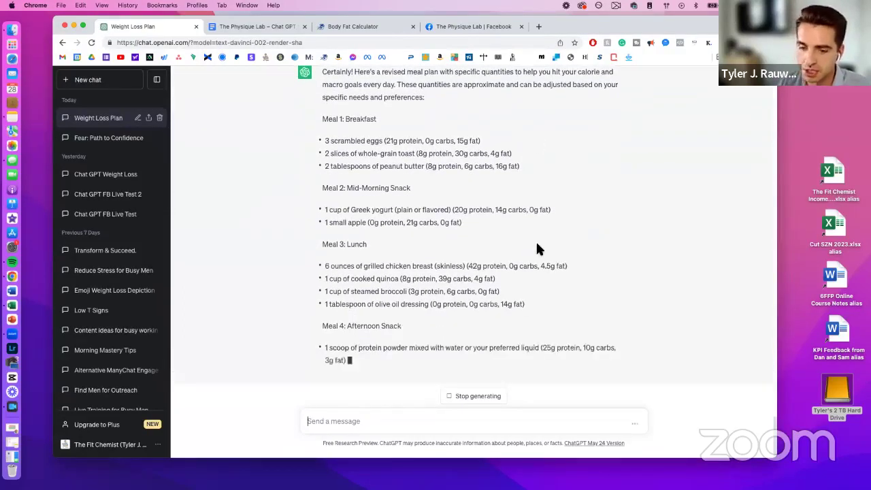
scroll(571, 231, "up", 5)
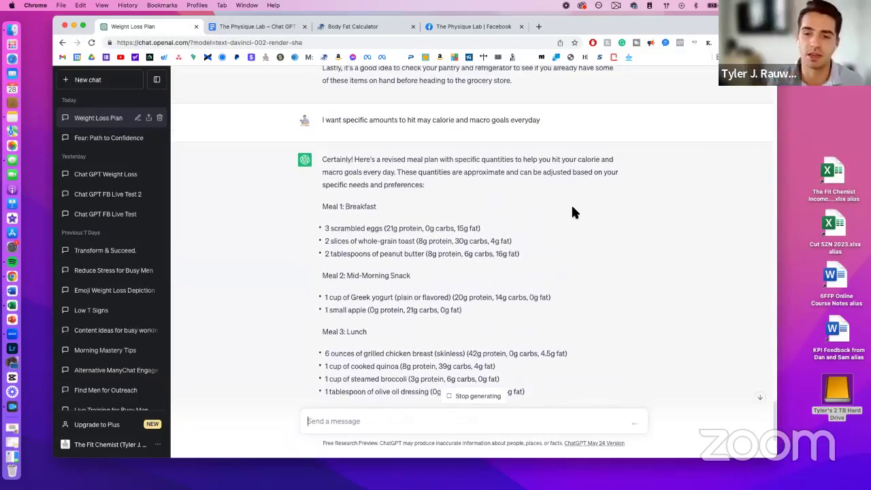
scroll(556, 204, "down", 5)
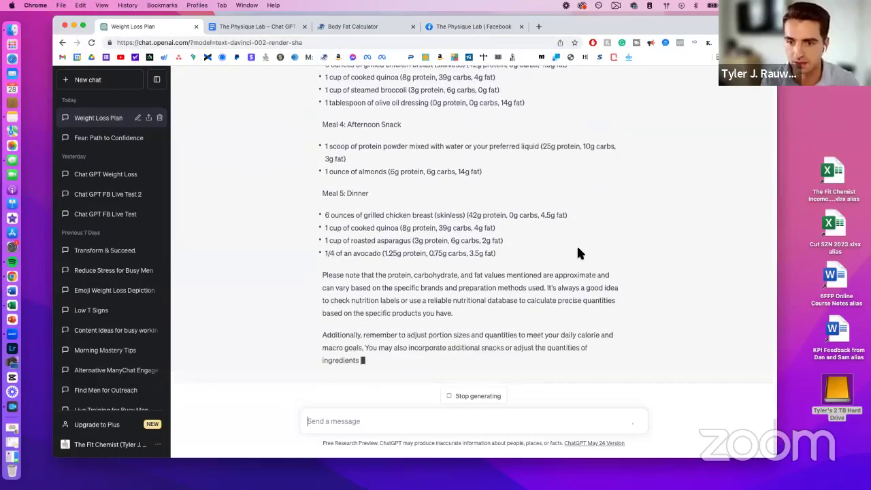
Step: Send "Can you please give me a grocery list for this meal plan with the total amount of each item? I plan on eating this for 7 days."
left_click(379, 421)
type("Can you")
type("plese")
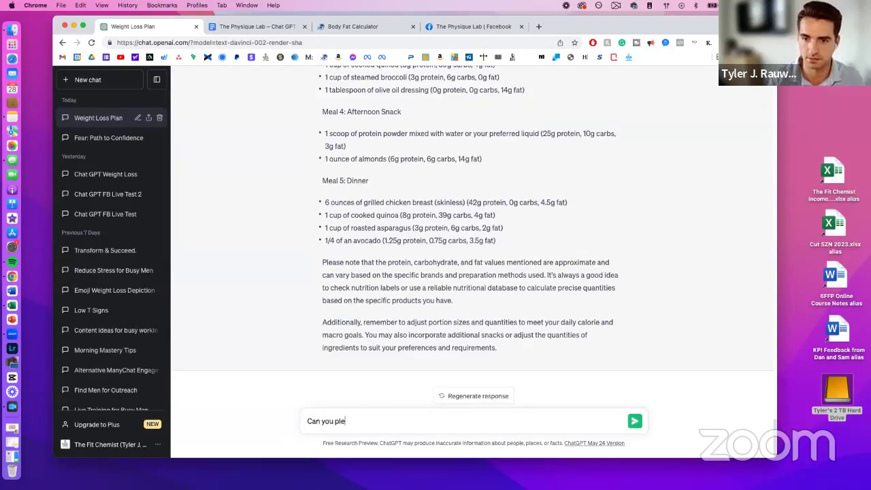
key("BackSpace")
type("ase")
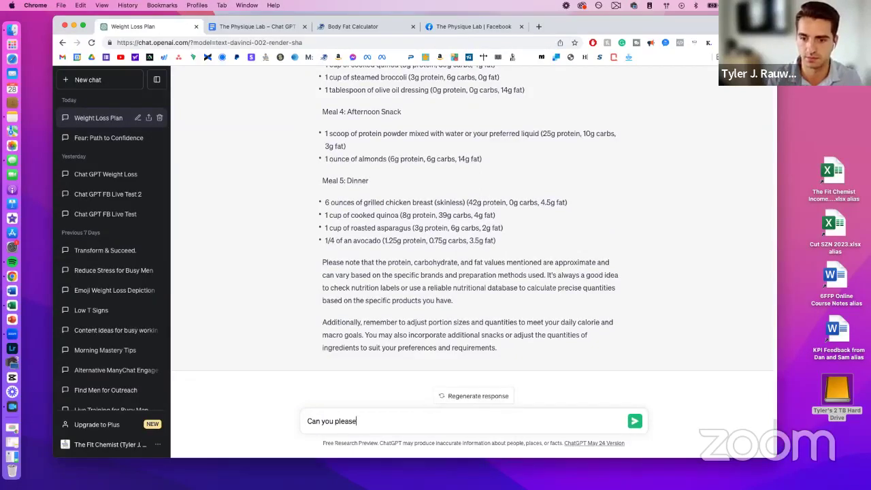
type(" give me a groc")
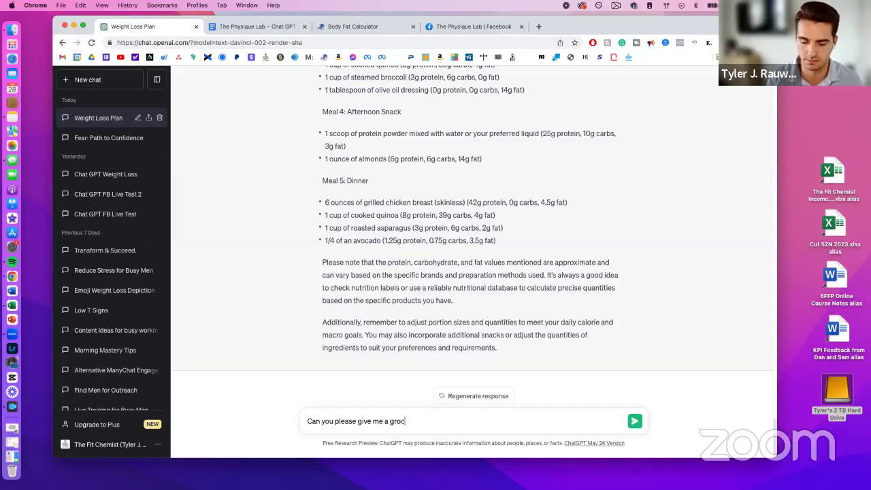
type("ery list for this meal plan")
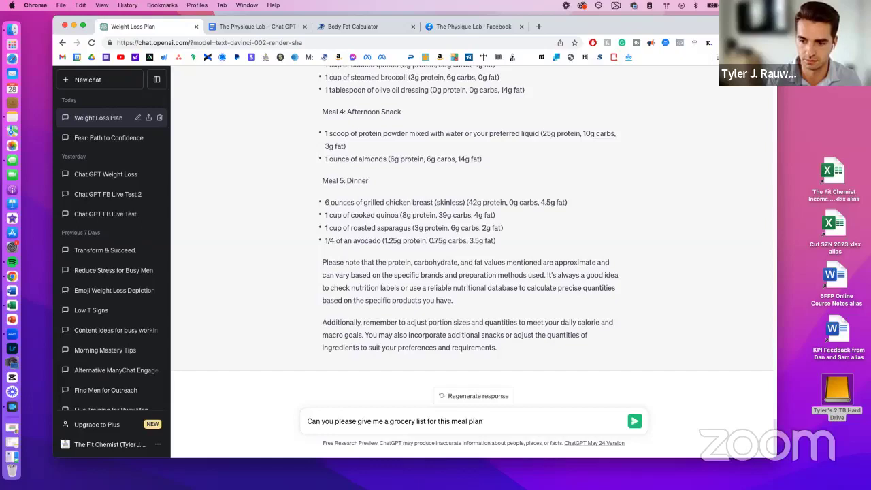
type(" with the ")
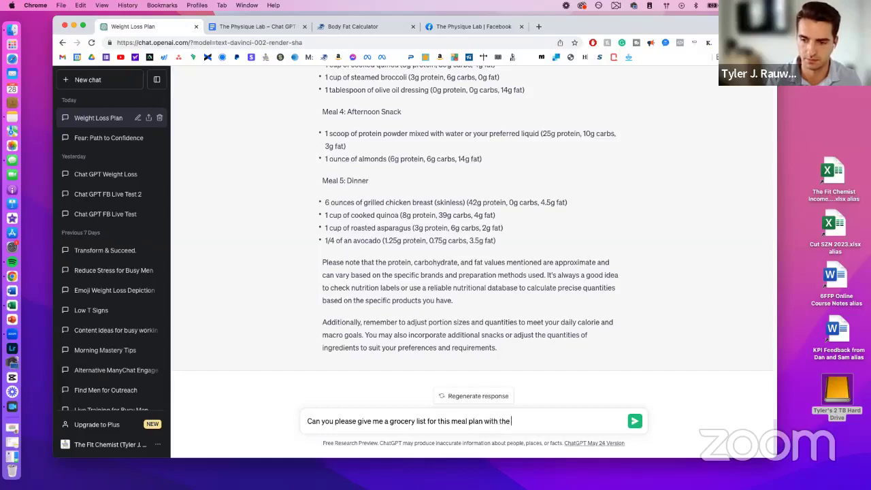
type("total amount of each ")
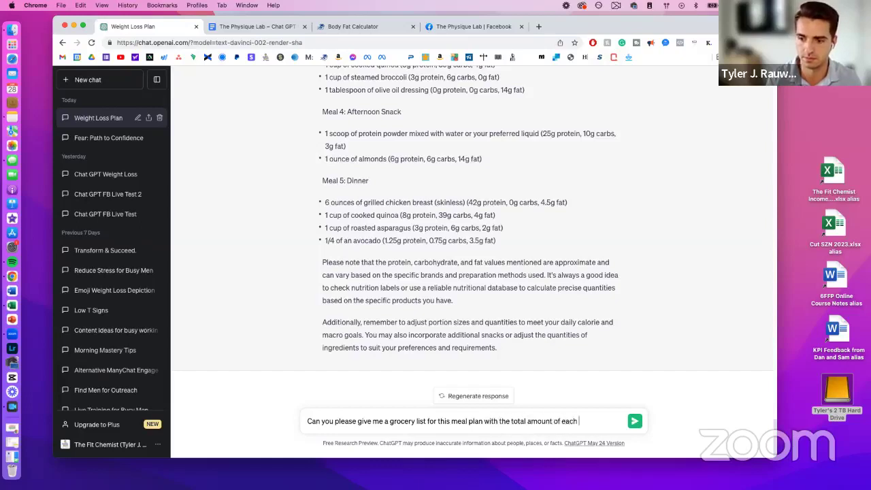
type("item? I plan on eat")
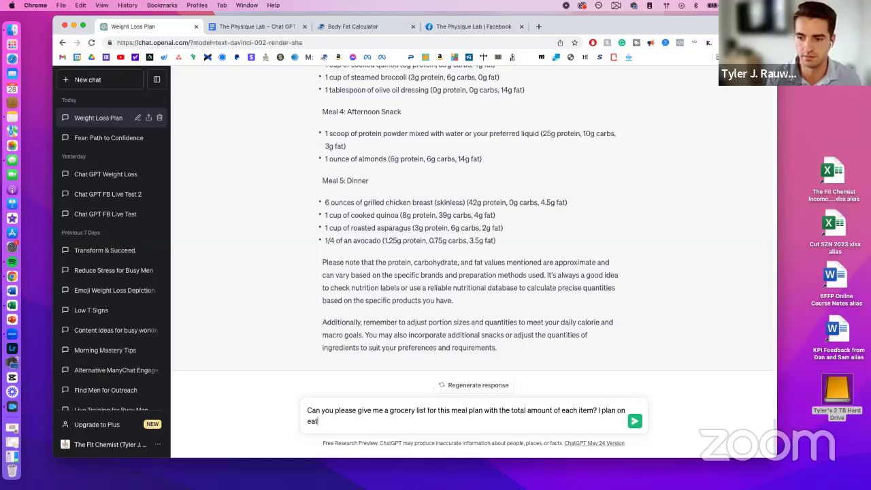
type("ing this for 7 days")
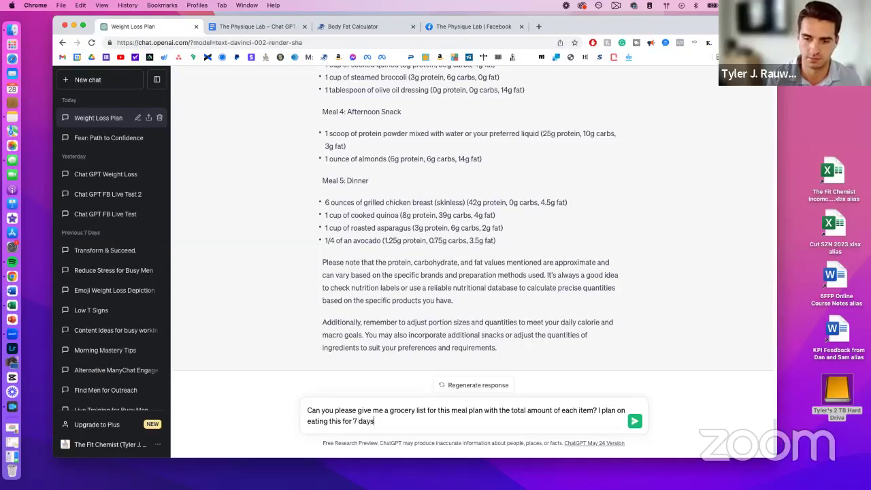
type(".")
key("Return")
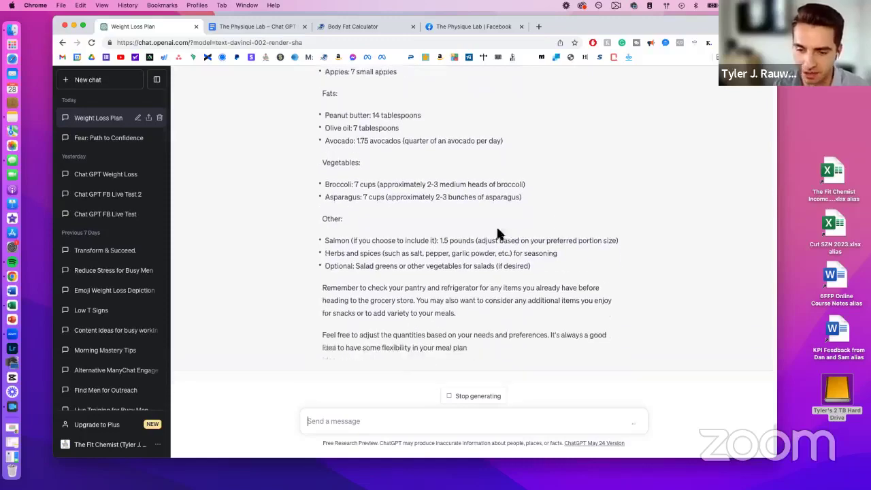
Step: Review the 7-day grocery list with total amounts from its beginning, and highlight the sections from Proteins through Vegetables
scroll(620, 267, "up", 2)
scroll(620, 271, "up", 7)
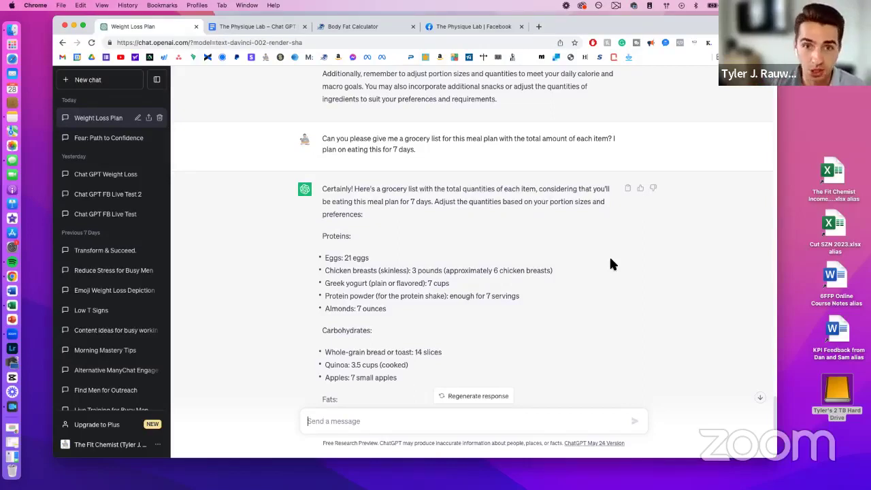
scroll(597, 232, "down", 2)
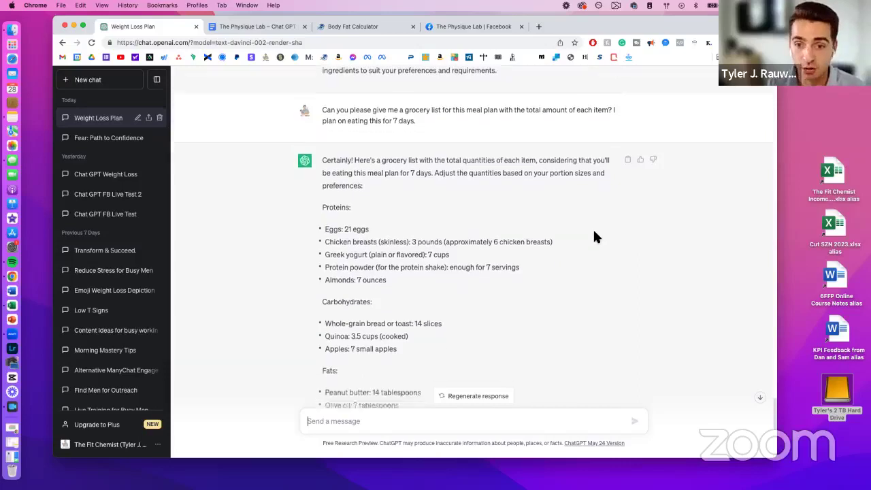
scroll(484, 262, "down", 5)
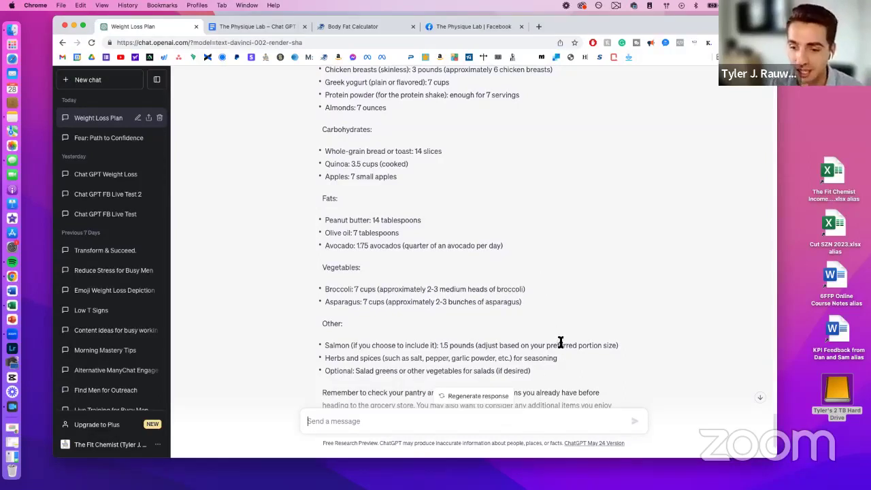
scroll(558, 331, "down", 2)
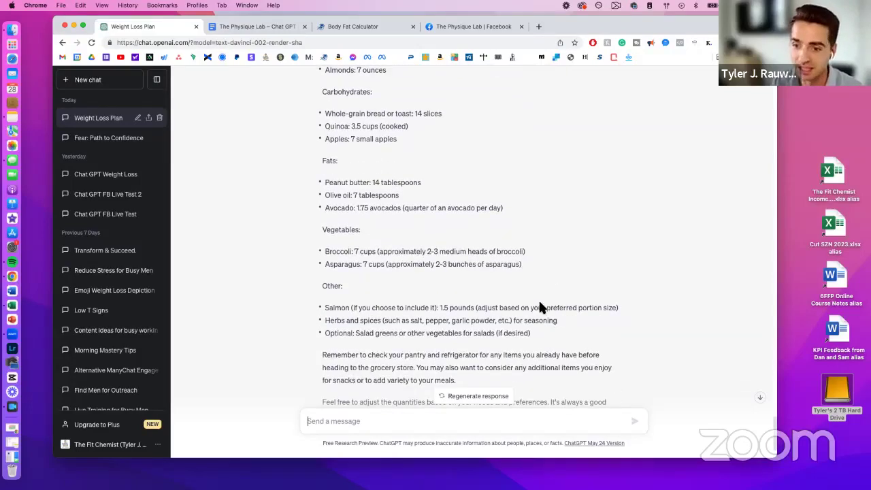
mouse_move(534, 331)
left_mouse_down()
mouse_move(421, 158)
mouse_move(537, 337)
left_mouse_up()
scroll(544, 364, "up", 5)
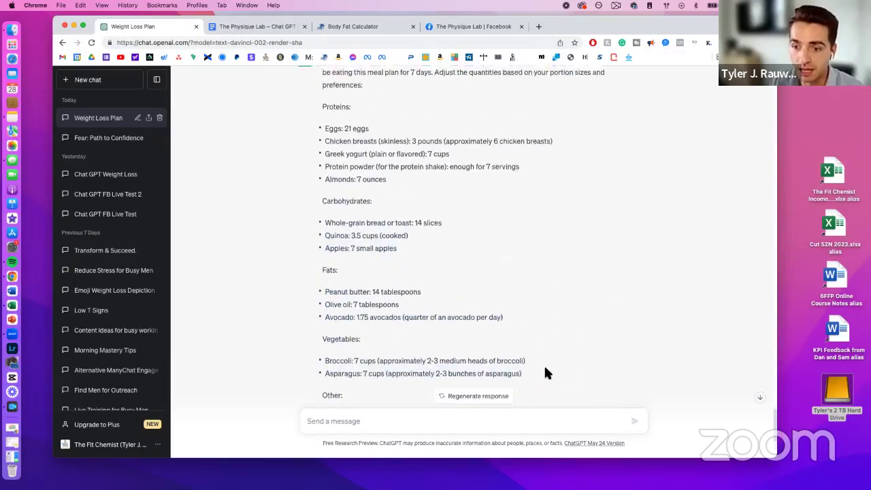
left_click_drag(535, 382, 327, 106)
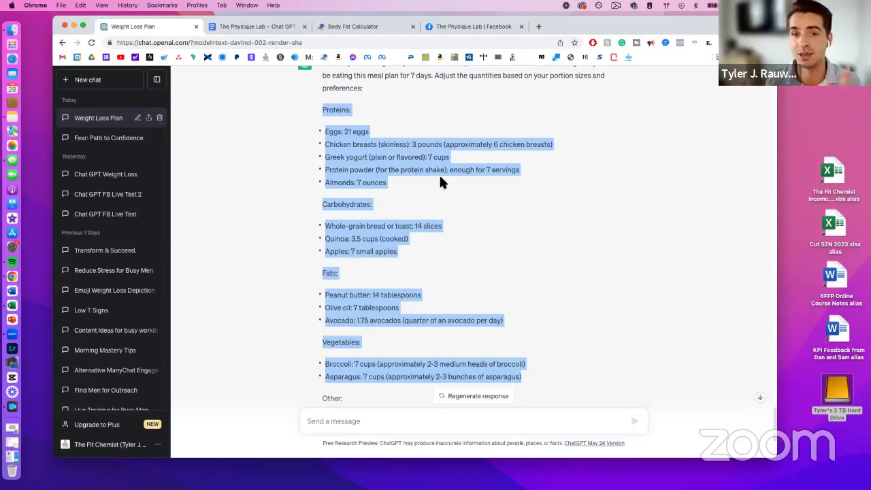
scroll(623, 156, "down", 5)
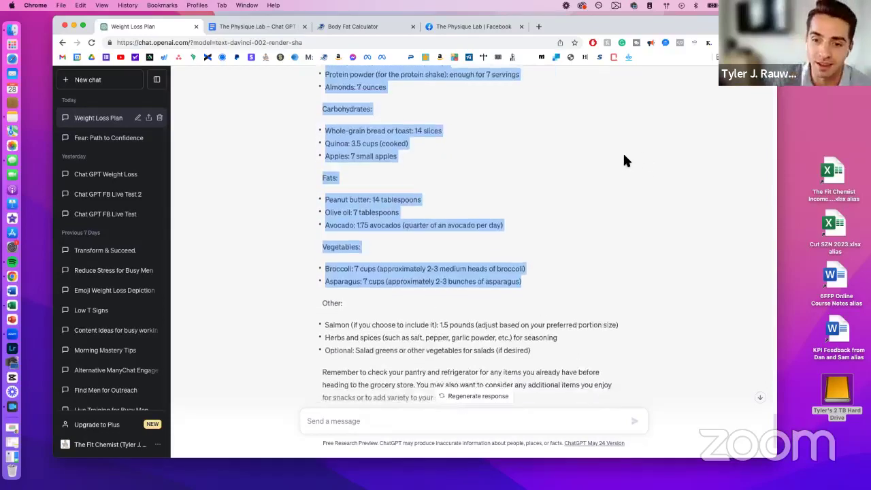
left_click(657, 205)
scroll(667, 203, "down", 1)
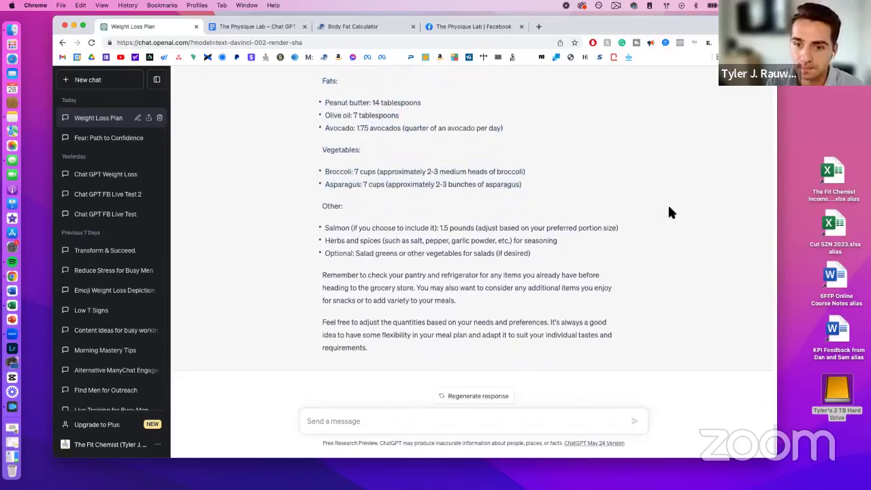
Step: Highlight the salmon amount and the optional salad greens under Other in the grocery list
left_click_drag(426, 228, 584, 230)
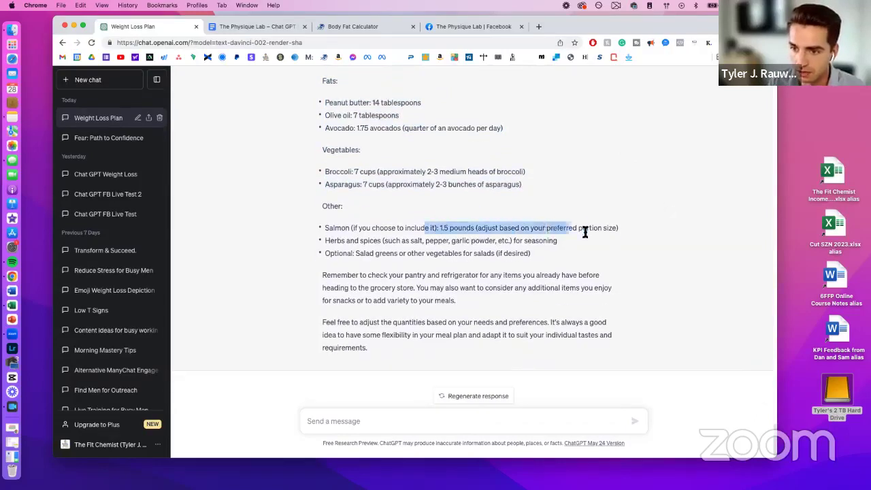
left_click(368, 232)
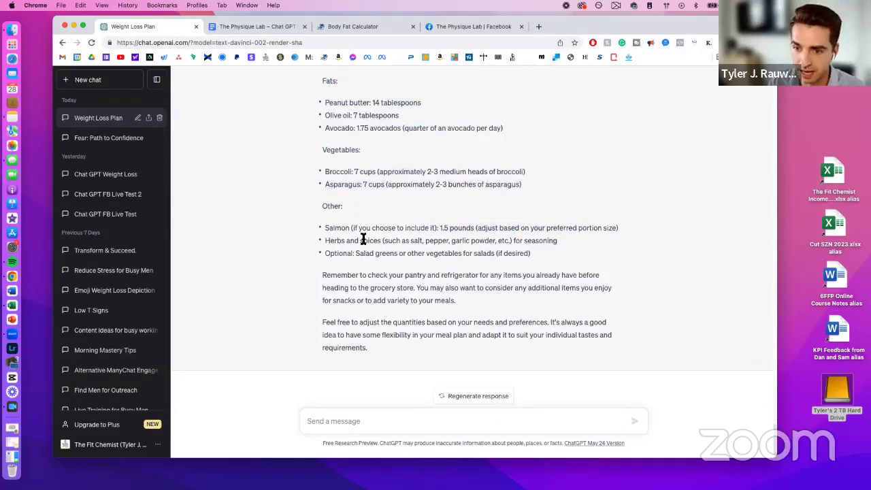
left_click_drag(355, 253, 589, 251)
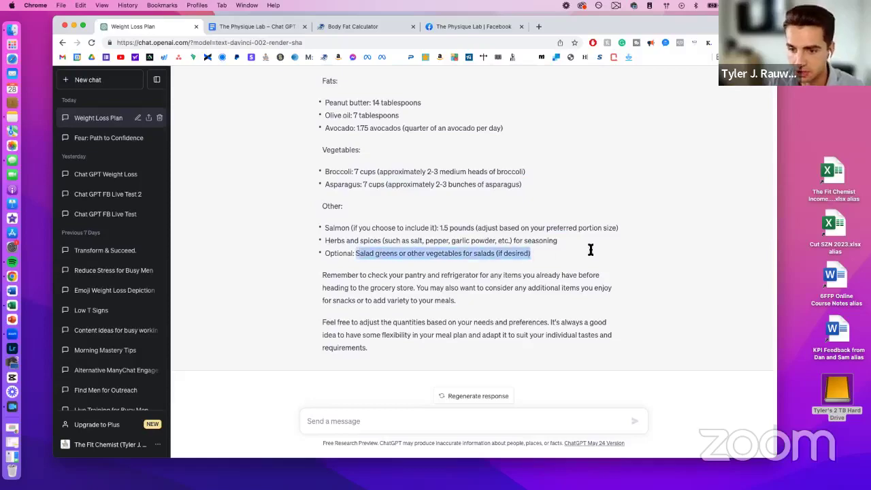
left_click(590, 251)
Step: Copy question 6 about designing a training plan from the script document into a new message in the ChatGPT conversation
left_click(266, 24)
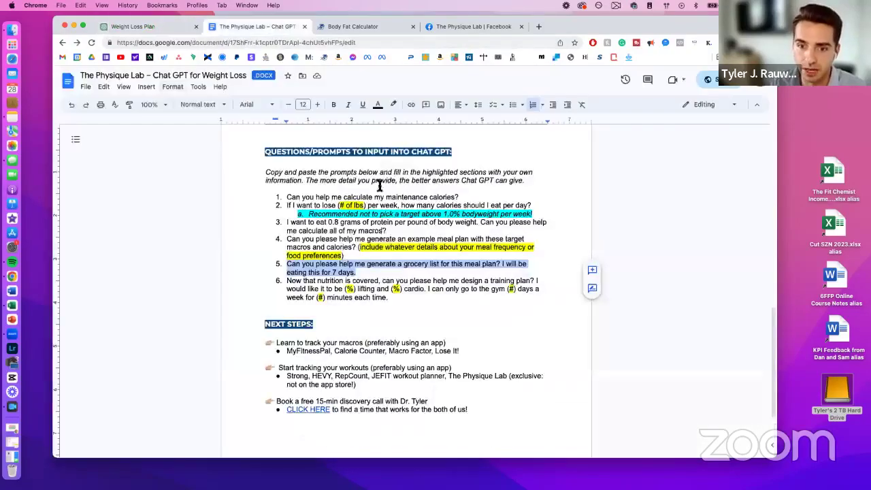
triple_click(395, 271)
left_click(402, 295)
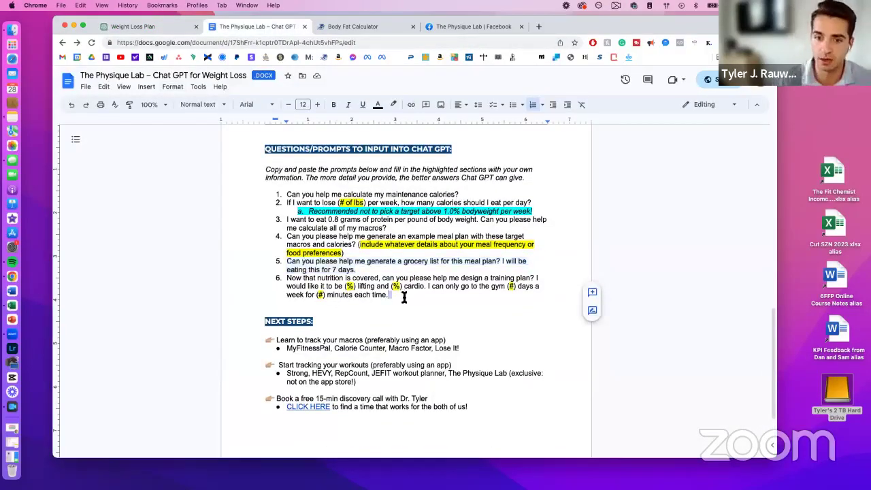
left_click_drag(396, 295, 287, 279)
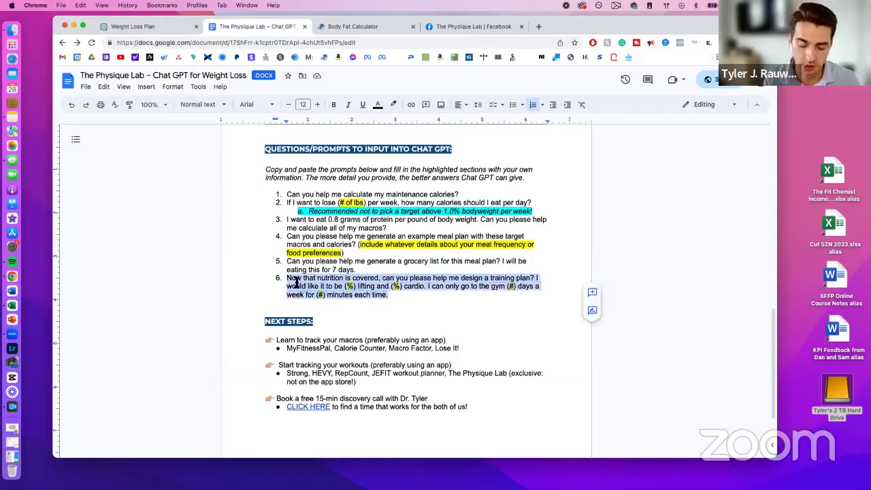
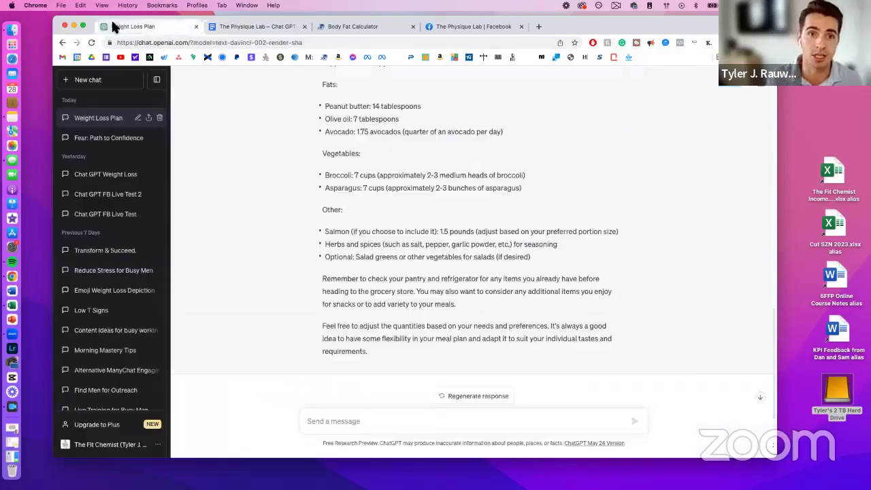
left_click(337, 422)
type("Now that nutrition is covered, can you please help me design a training plan? I would like it to be (%) lifting and (%) cardio. I can only go to the gym (#) days a week for (#) minutes each time.")
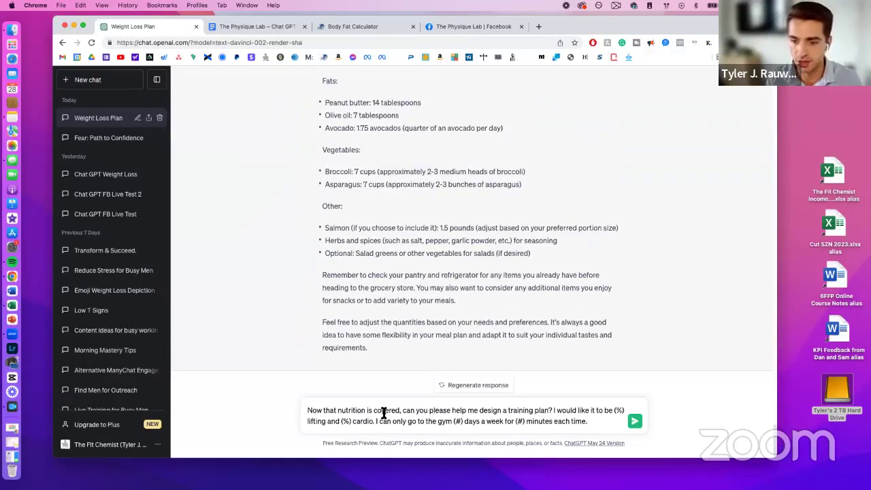
Step: Fill in the training question's percentage placeholders with 75% lifting and 25% cardio
left_click(624, 411)
key("BackSpace")
key("BackSpace")
key("BackSpace")
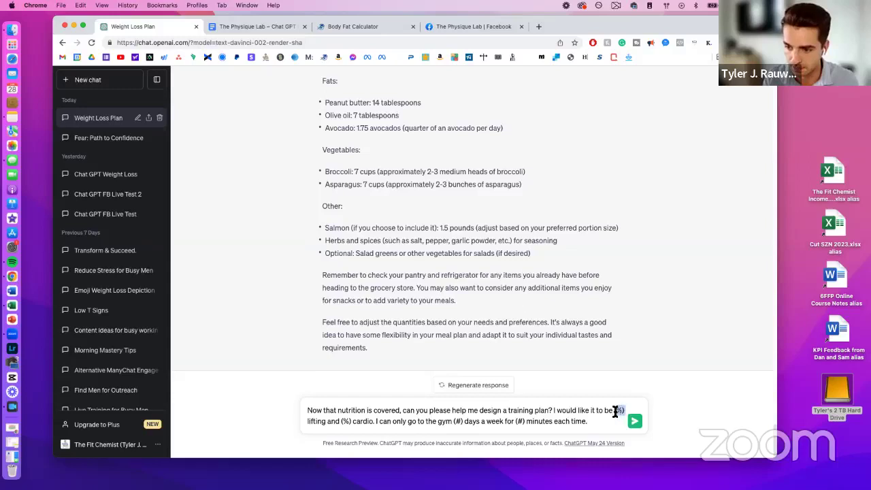
type("75 ")
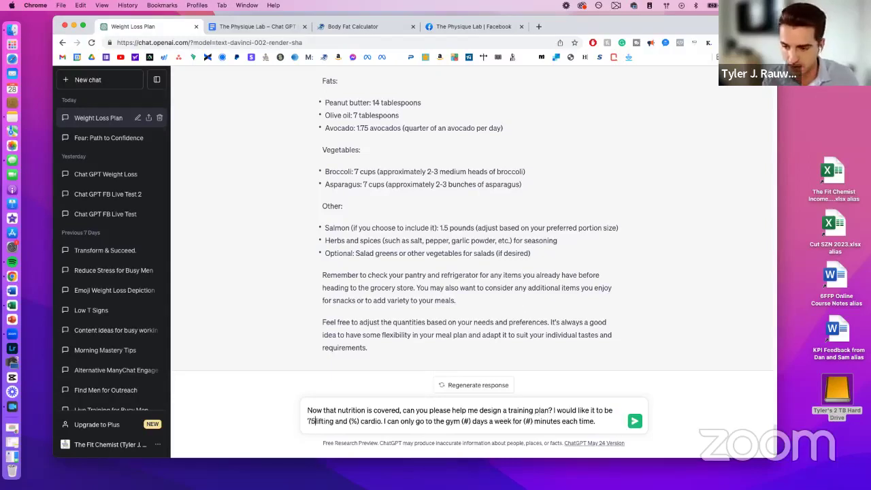
type("%")
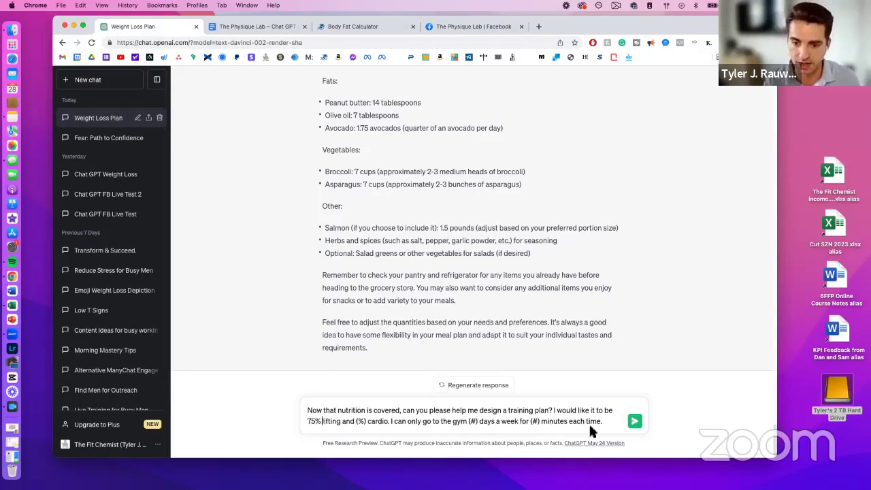
left_click_drag(366, 421, 355, 423)
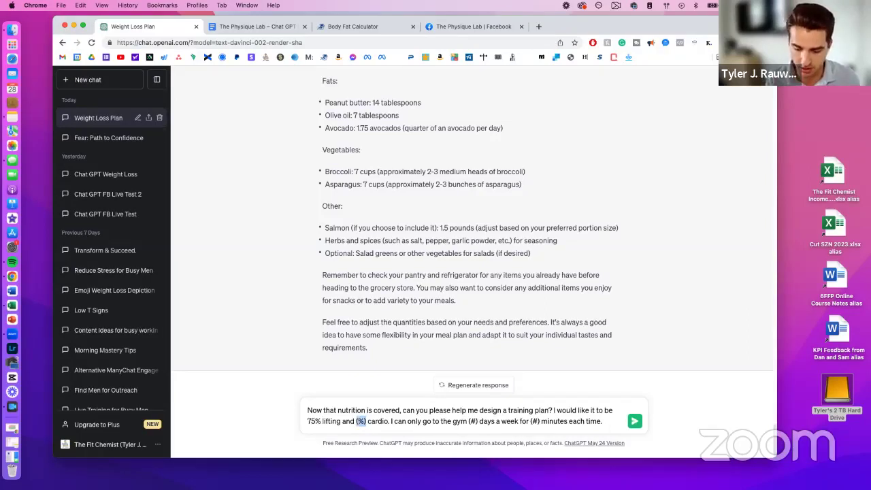
type("25%")
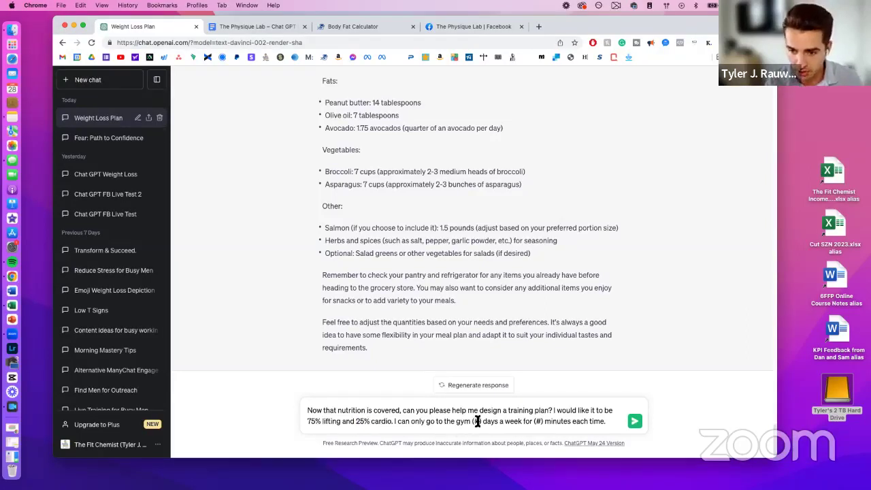
Step: Set the gym availability to 4 days a week for 60 minutes each time and send the training plan question
left_click_drag(483, 421, 471, 422)
type("4")
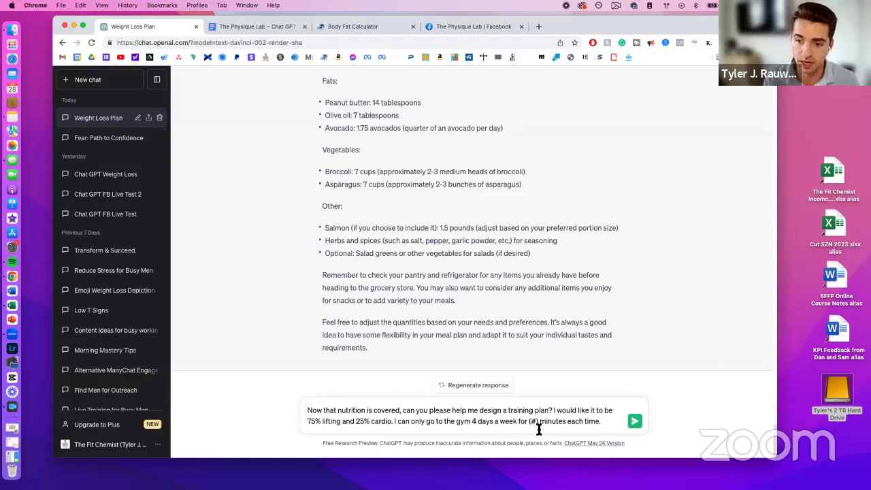
left_click_drag(538, 422, 530, 423)
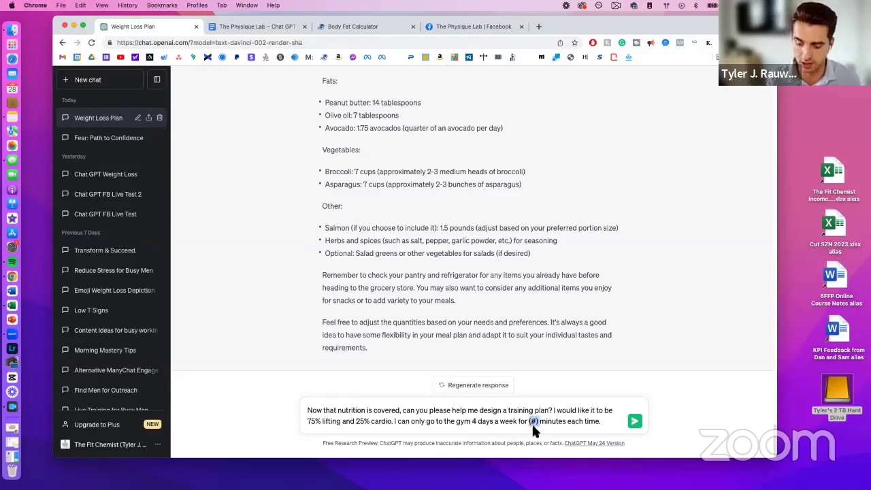
type("60")
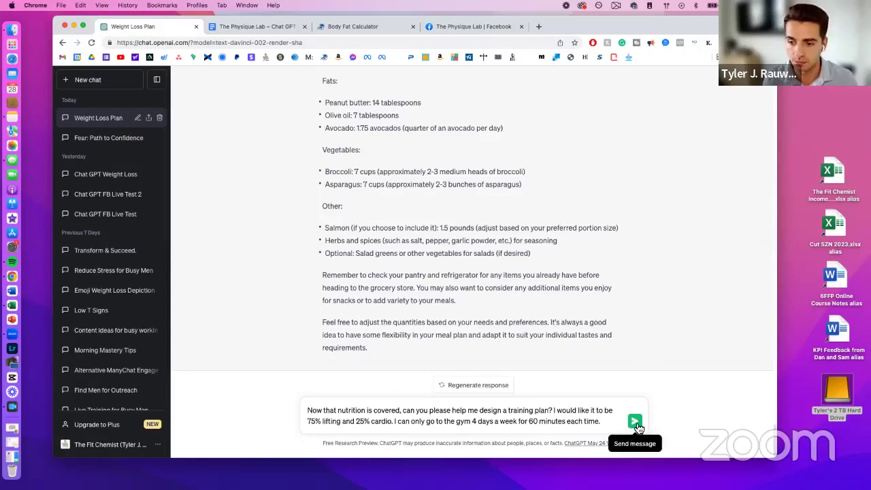
double_click(313, 421)
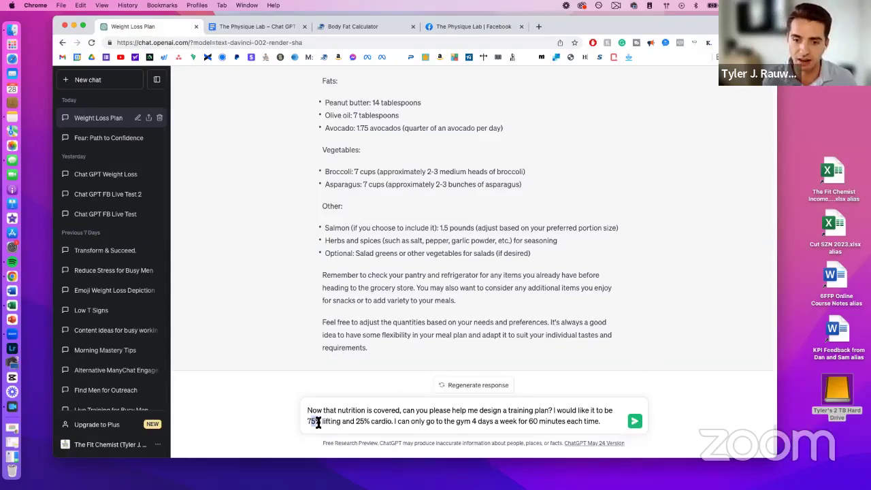
left_click(360, 422)
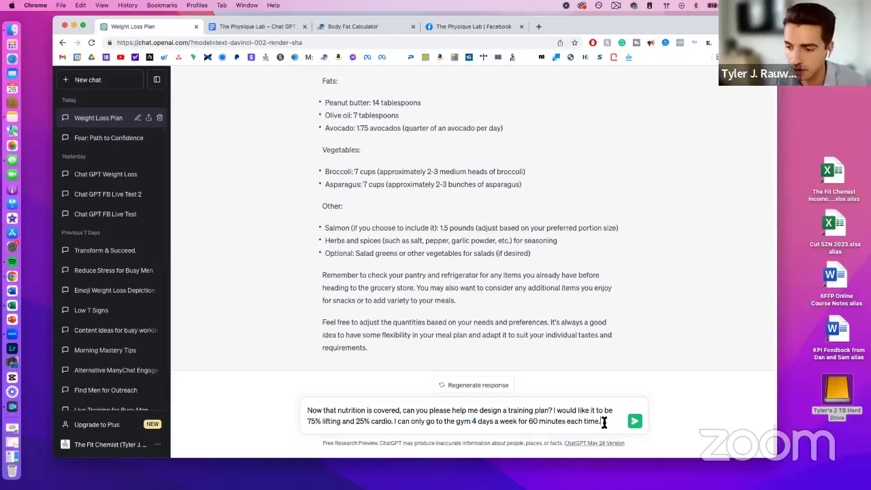
left_click(634, 422)
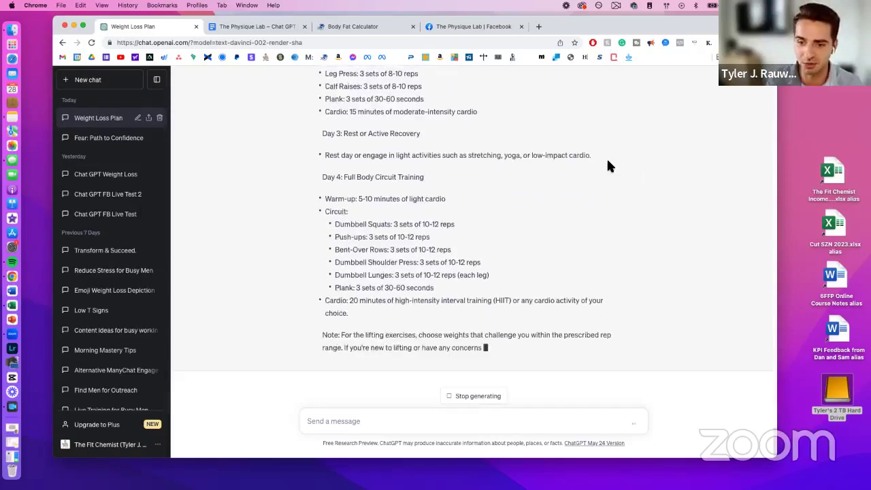
Step: Review the training plan from Day 1 and highlight the Lat Pulldowns, Bench Press and Overhead Press exercise names
scroll(507, 171, "up", 2)
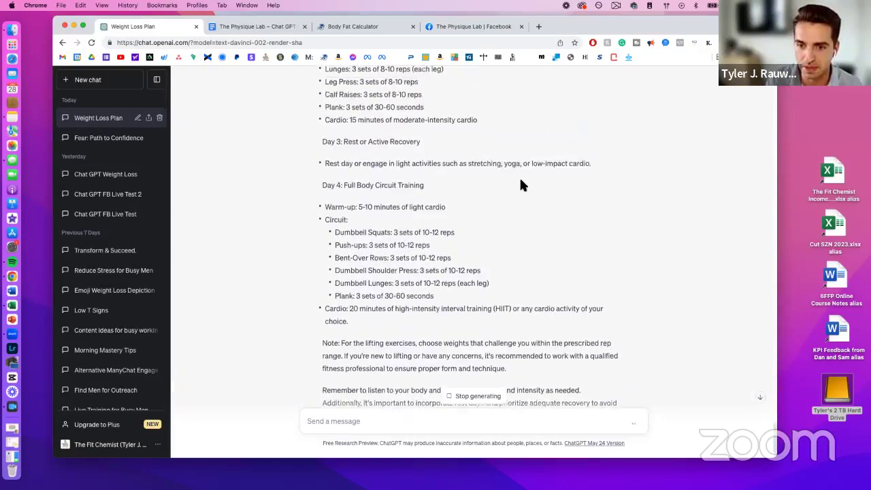
scroll(571, 181, "up", 8)
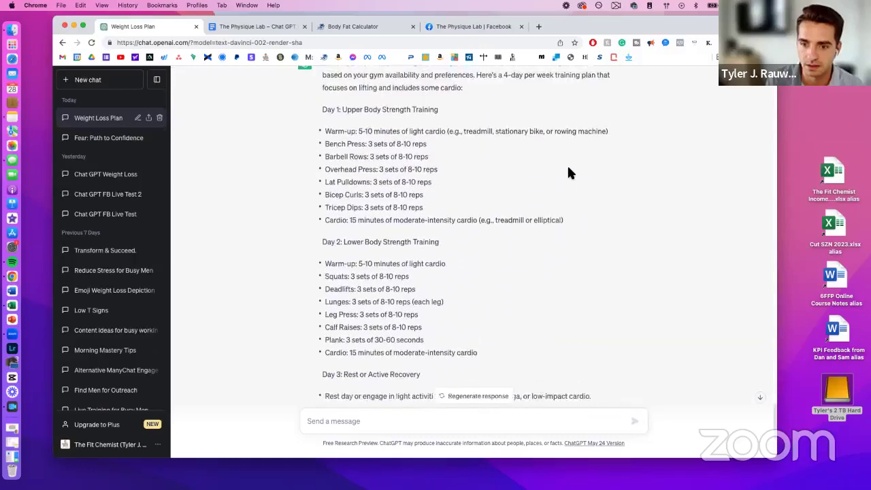
scroll(570, 173, "down", 2)
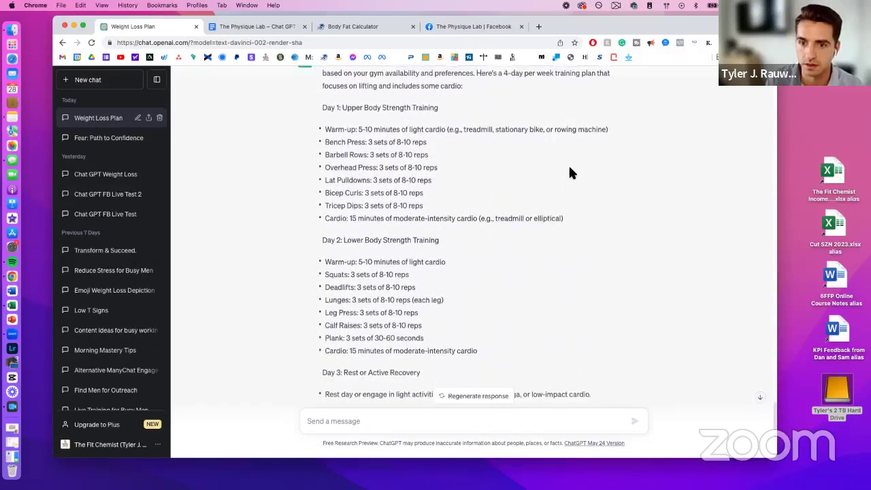
scroll(569, 171, "up", 1)
scroll(570, 171, "down", 2)
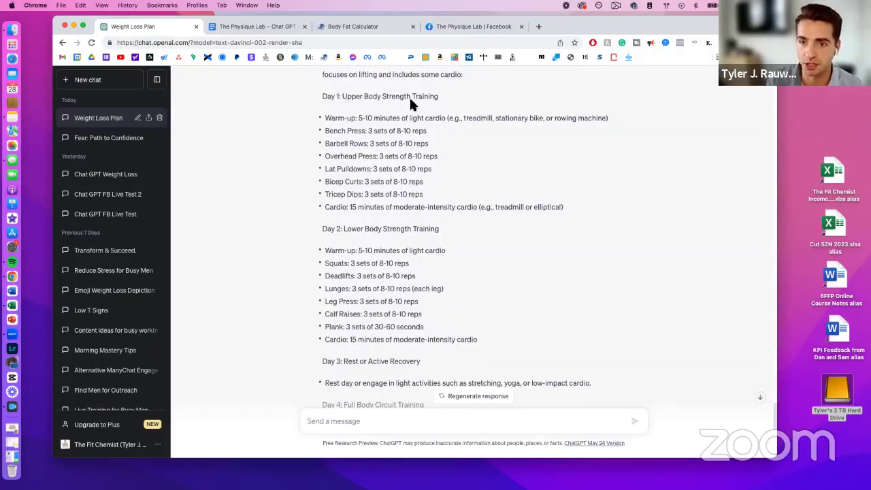
double_click(340, 156)
left_click_drag(326, 169, 369, 171)
left_click(327, 169)
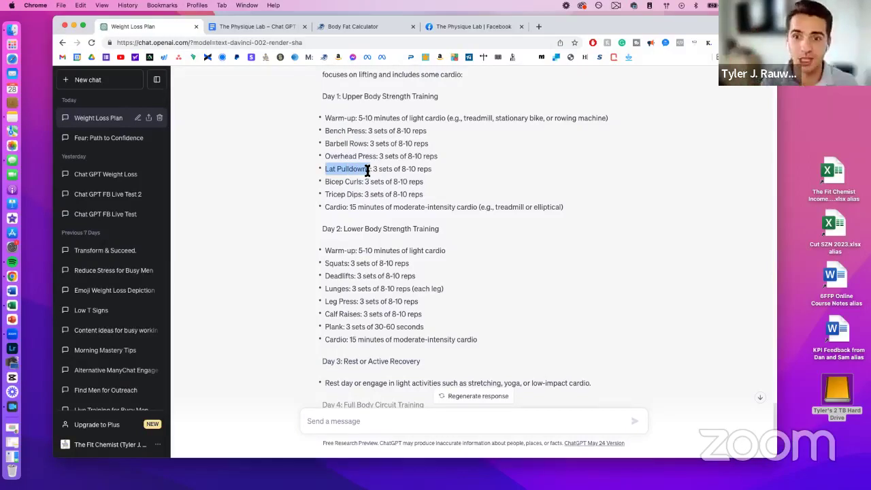
left_click_drag(326, 145, 367, 131)
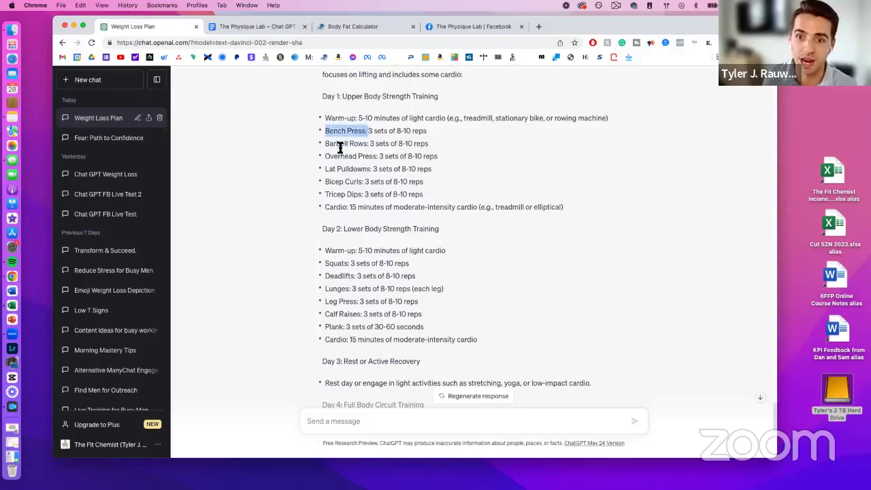
left_click_drag(327, 156, 385, 156)
left_click(389, 157)
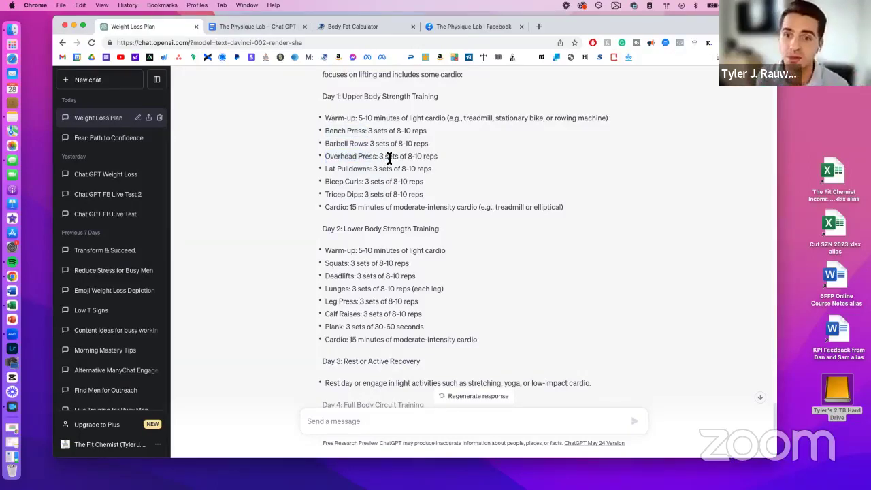
Step: Highlight the sets and reps of the Day 1 exercises, including the Bicep Curls and Tricep Dips lines
left_click_drag(343, 185, 360, 131)
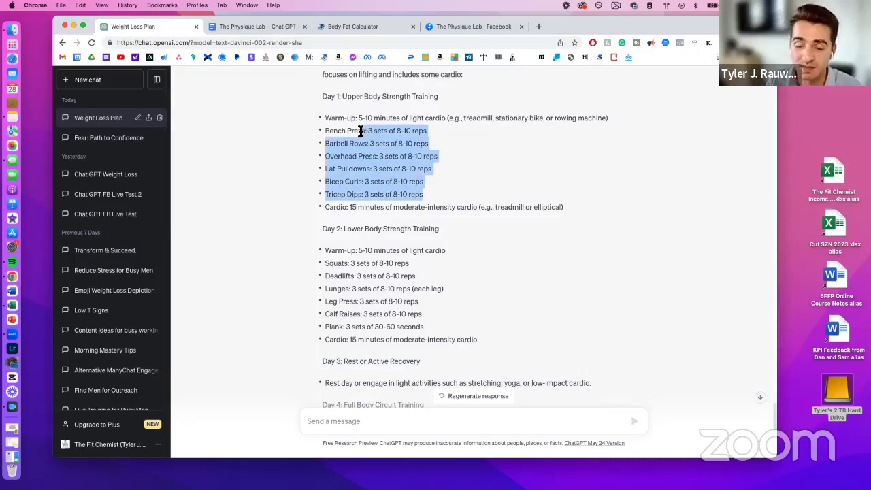
left_click_drag(424, 188, 398, 133)
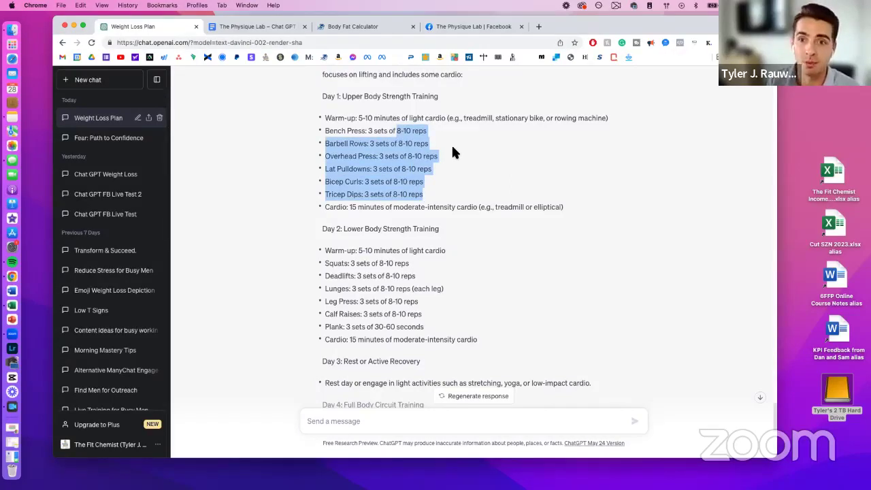
left_click(429, 133)
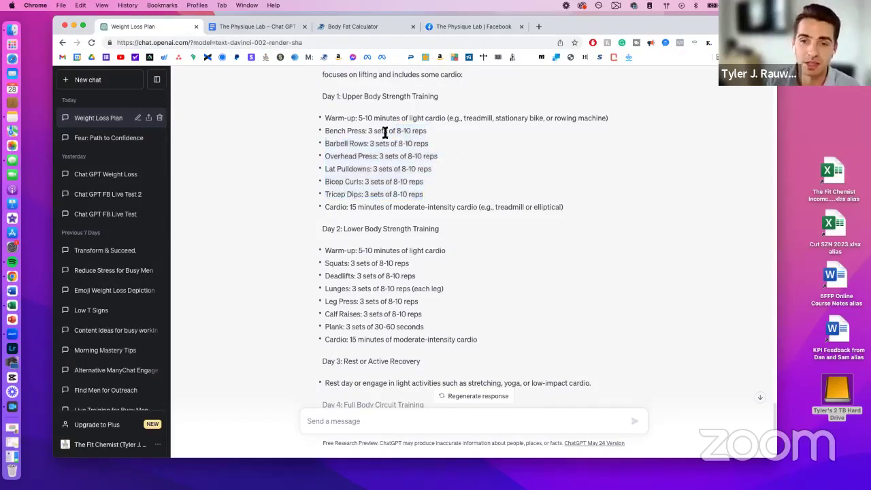
left_click_drag(397, 130, 429, 127)
left_click(428, 128)
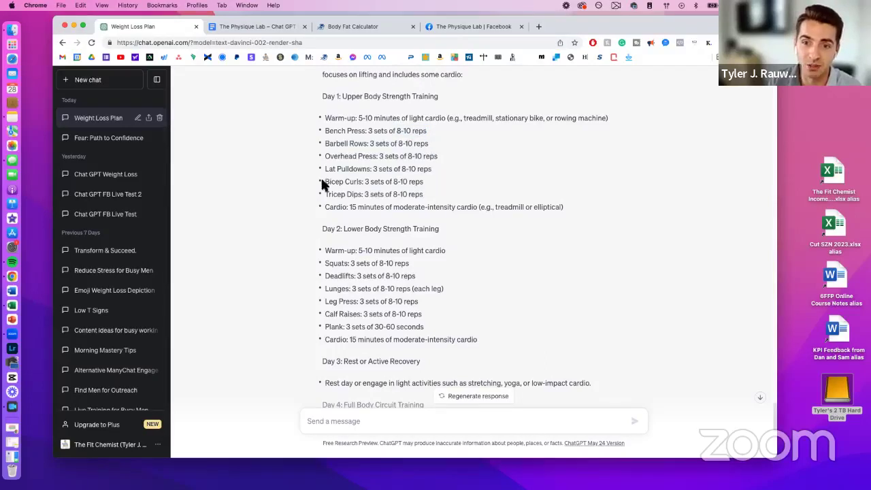
left_click_drag(324, 183, 423, 194)
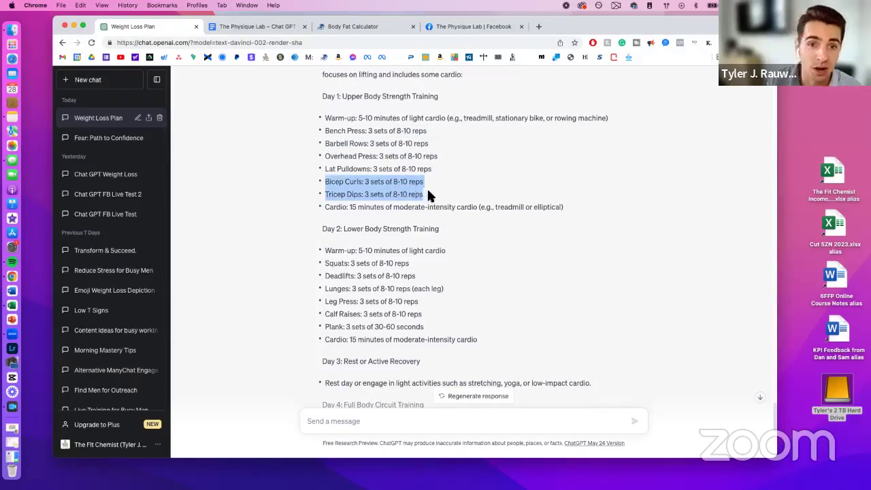
scroll(425, 160, "down", 2)
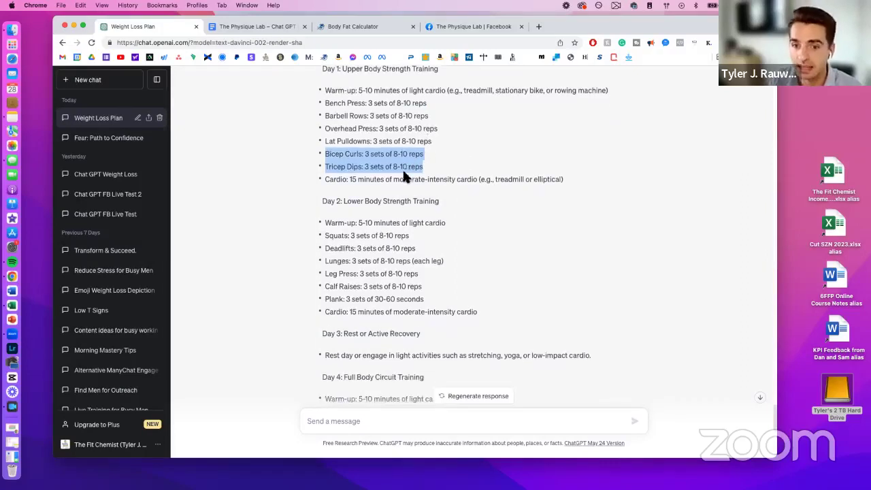
left_click(487, 194)
Step: Examine Day 2 and highlight the squat rep range, the calf raise sets and the Plank line
scroll(521, 152, "down", 2)
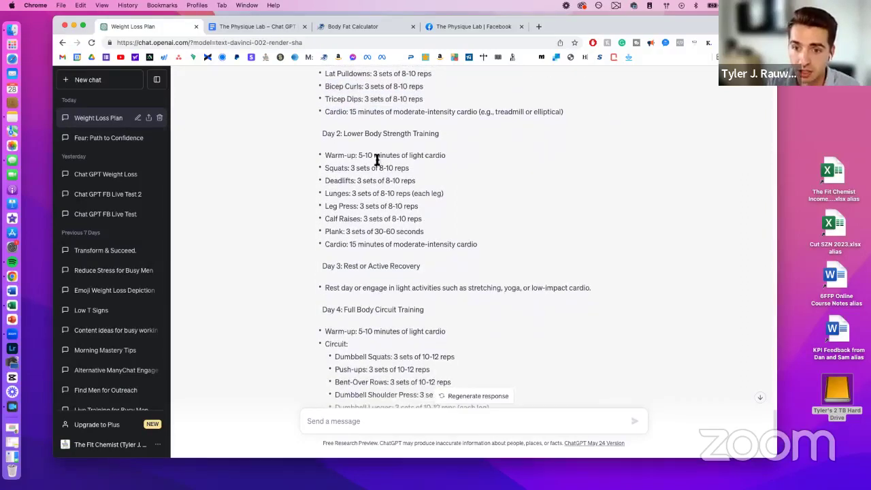
scroll(399, 168, "down", 1)
left_click_drag(376, 146, 398, 146)
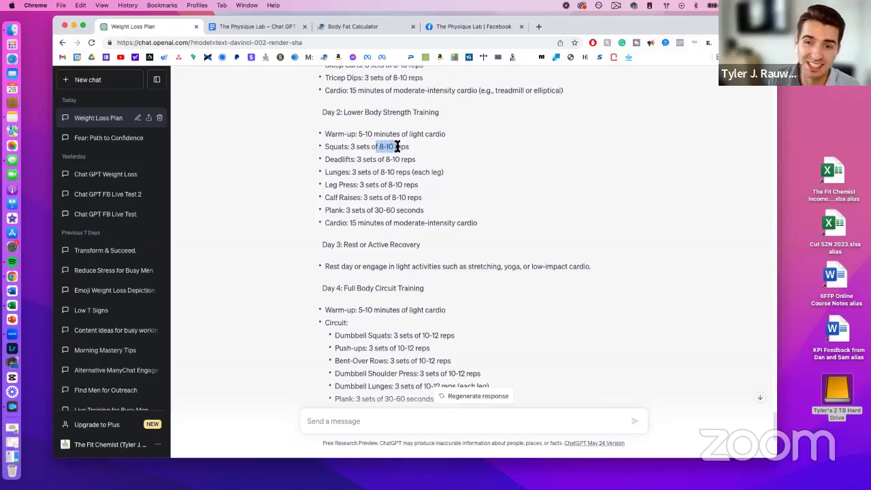
left_click_drag(422, 197, 365, 197)
left_click(436, 171)
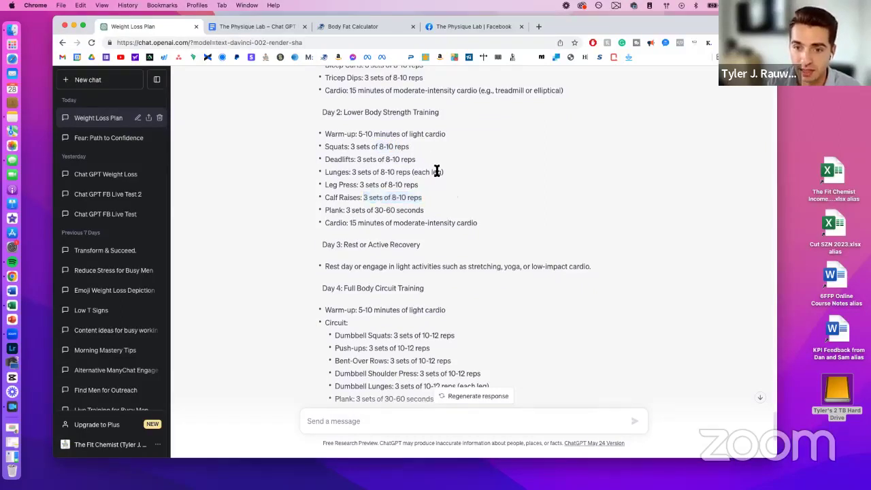
scroll(438, 172, "down", 1)
scroll(439, 173, "down", 1)
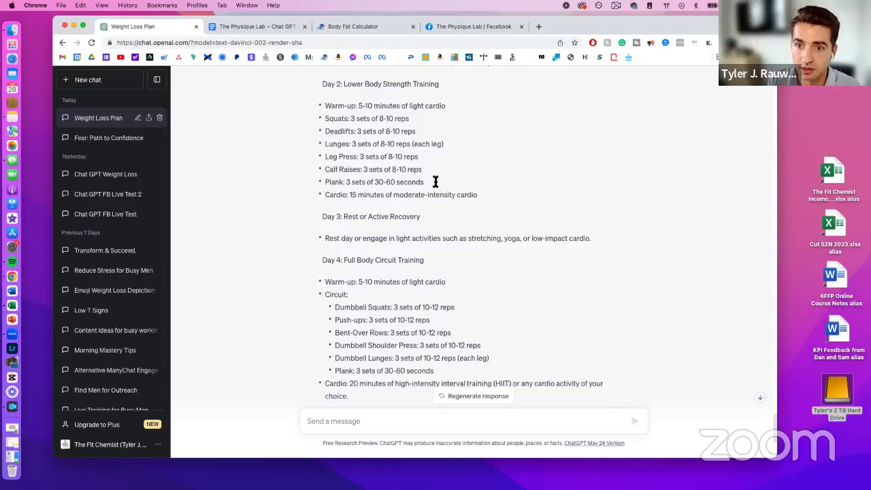
left_click_drag(433, 181, 302, 183)
Step: Read through the Day 3 rest and Day 4 circuit sections, comparing them with the earlier days of the training plan
scroll(473, 189, "up", 3)
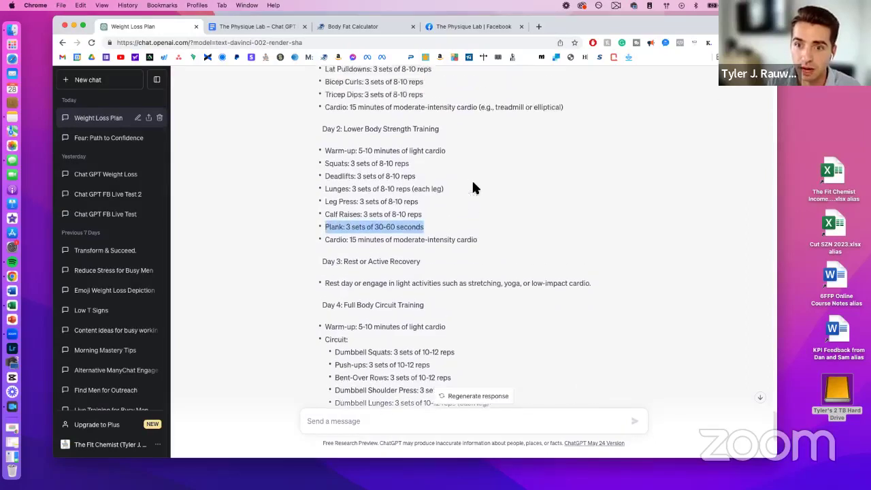
scroll(471, 155, "down", 5)
scroll(464, 212, "down", 5)
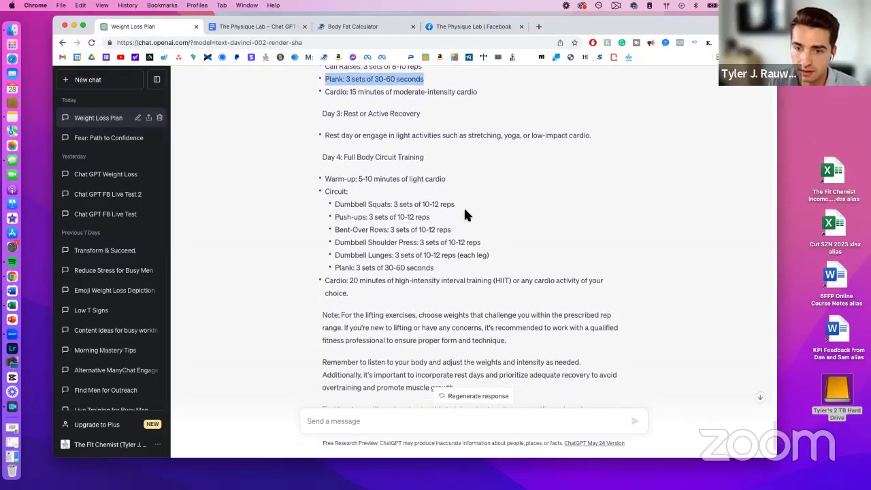
scroll(465, 215, "up", 4)
scroll(554, 234, "up", 12)
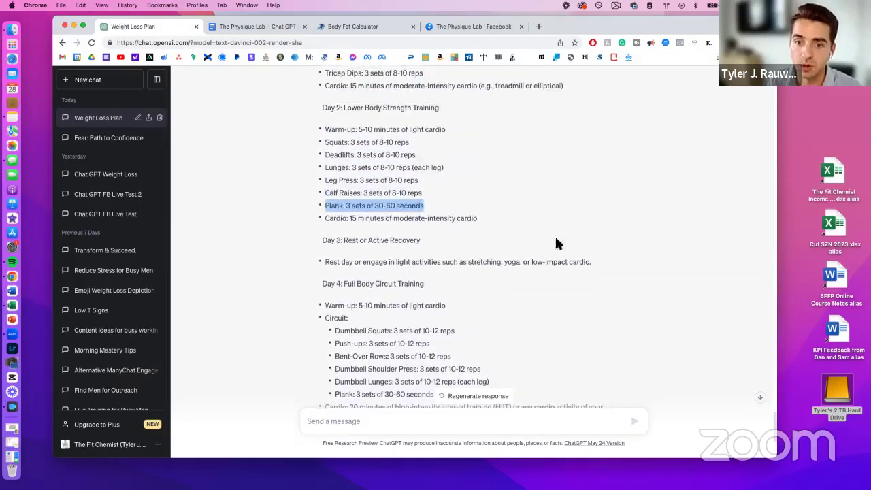
scroll(577, 248, "down", 1)
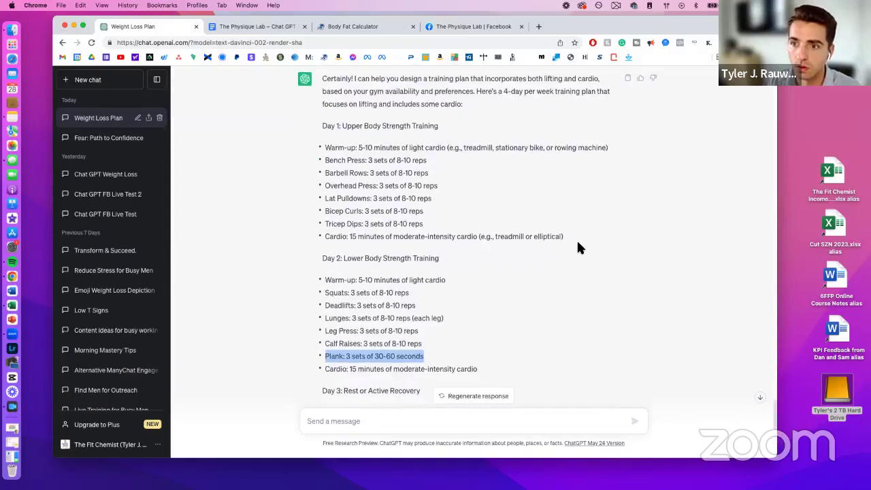
scroll(580, 225, "down", 8)
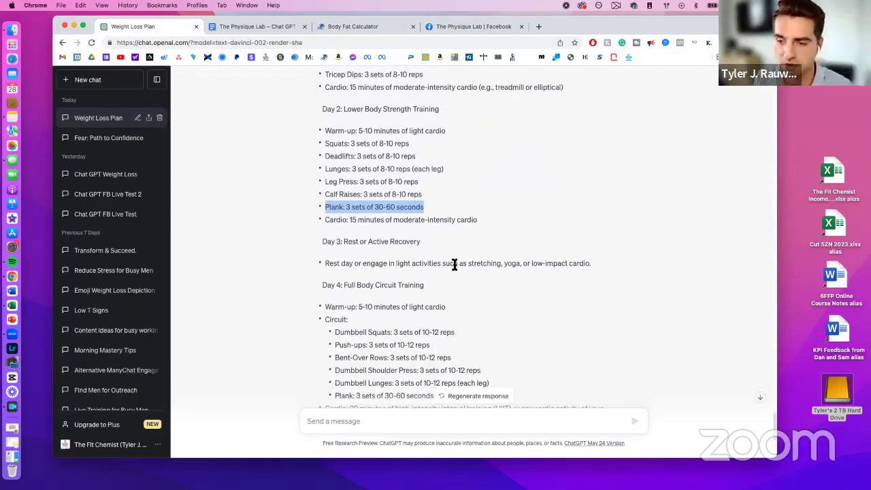
scroll(537, 240, "down", 3)
scroll(540, 243, "down", 1)
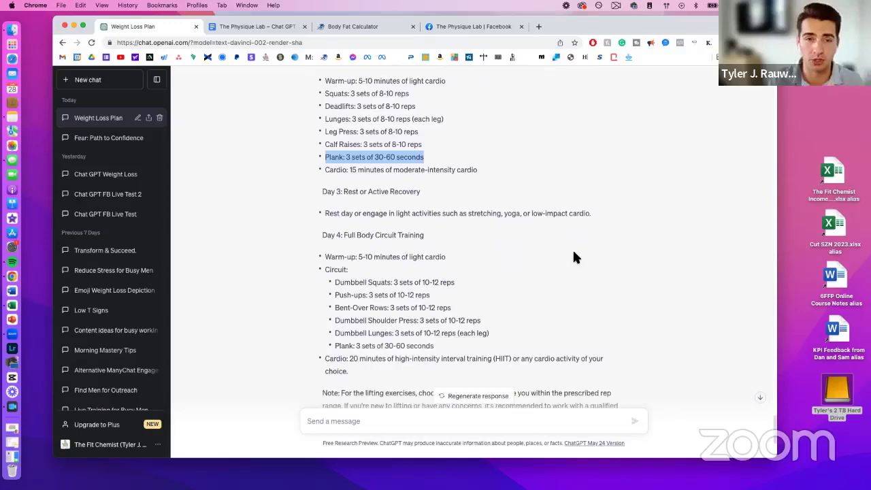
scroll(557, 223, "down", 2)
scroll(552, 222, "up", 10)
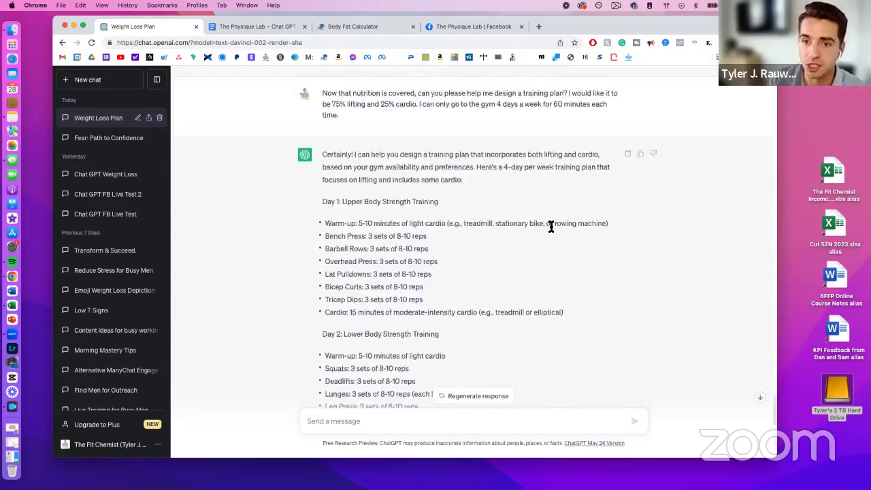
Step: Compare the training request with the Day 3 and Day 4 sections, highlighting the Day 4 cardio line
scroll(552, 222, "up", 2)
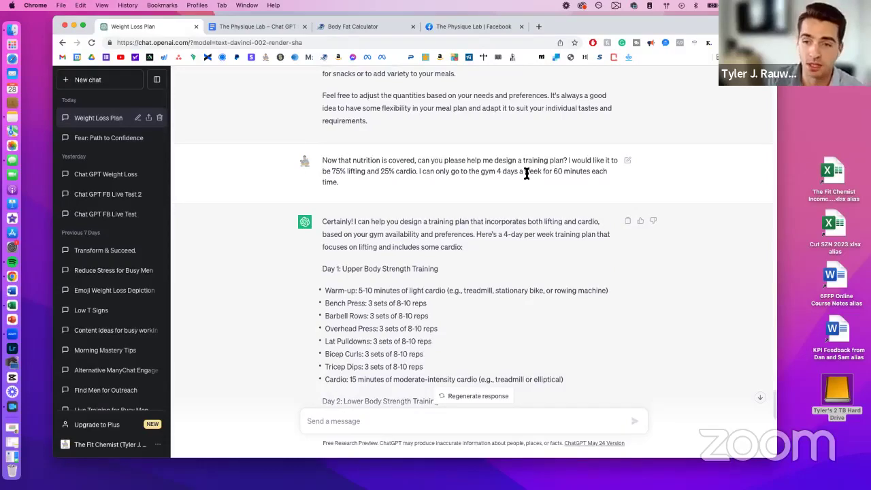
scroll(576, 171, "down", 10)
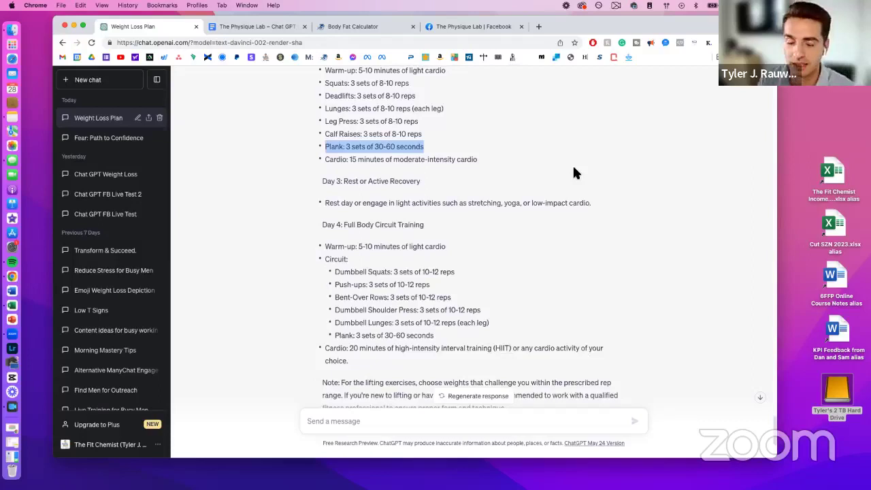
scroll(574, 173, "down", 1)
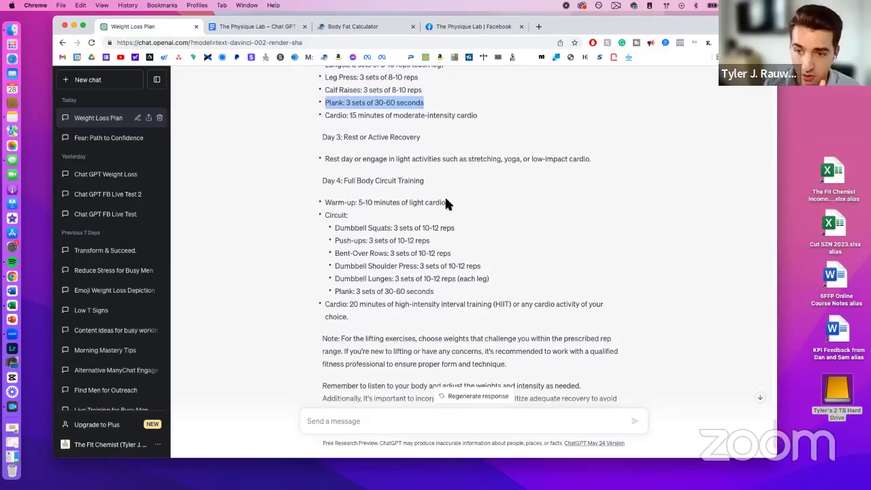
left_click_drag(446, 203, 357, 203)
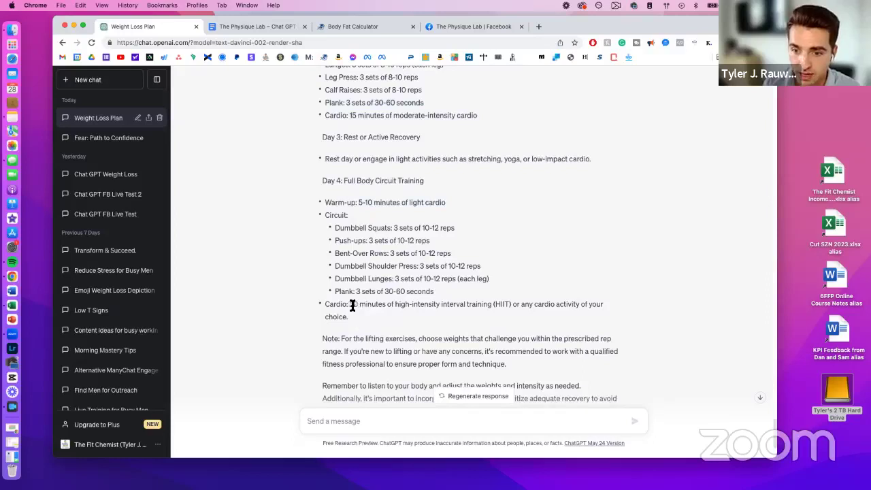
left_click_drag(351, 306, 416, 320)
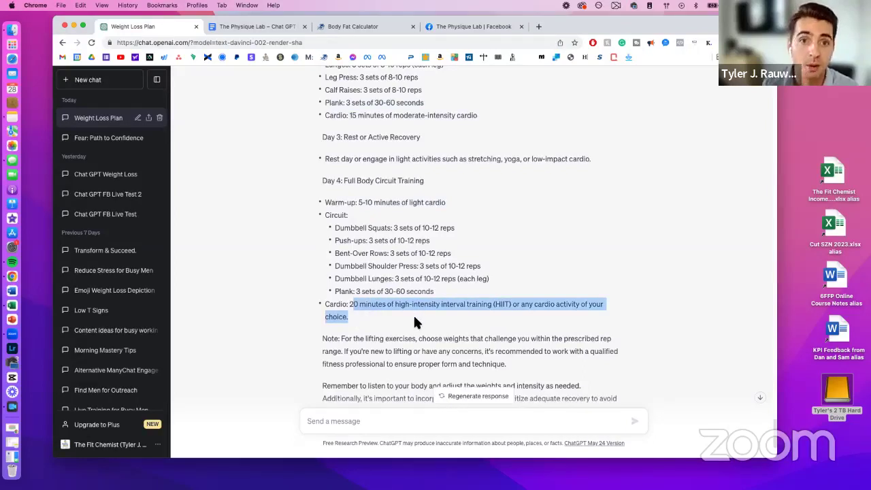
left_click(393, 307)
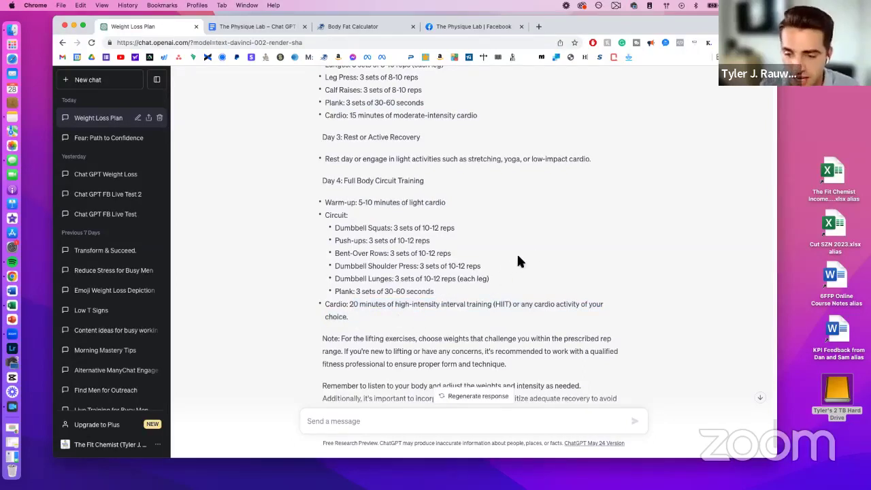
scroll(530, 238, "down", 3)
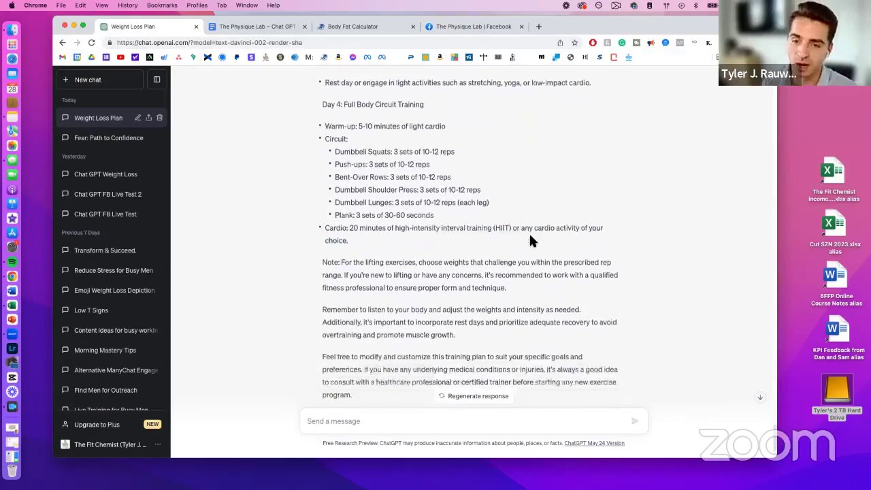
scroll(530, 236, "up", 8)
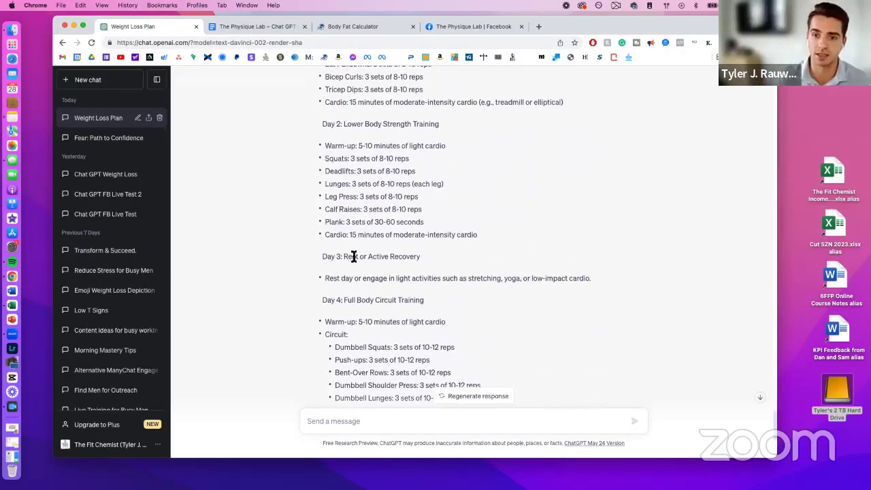
scroll(503, 265, "down", 10)
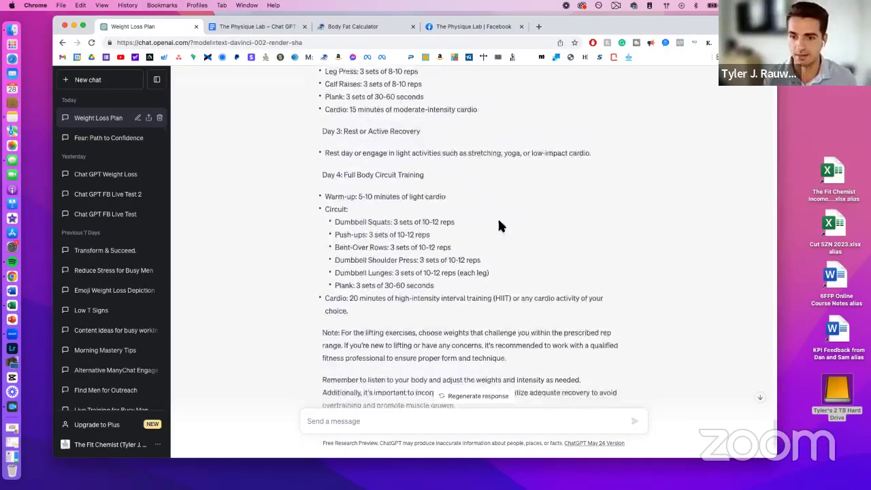
Step: Write the follow-up message "I would like 4 actual workouts, not an active recovery day. Can you please re-do it?"
left_click(353, 420)
type("I would like 4 actu")
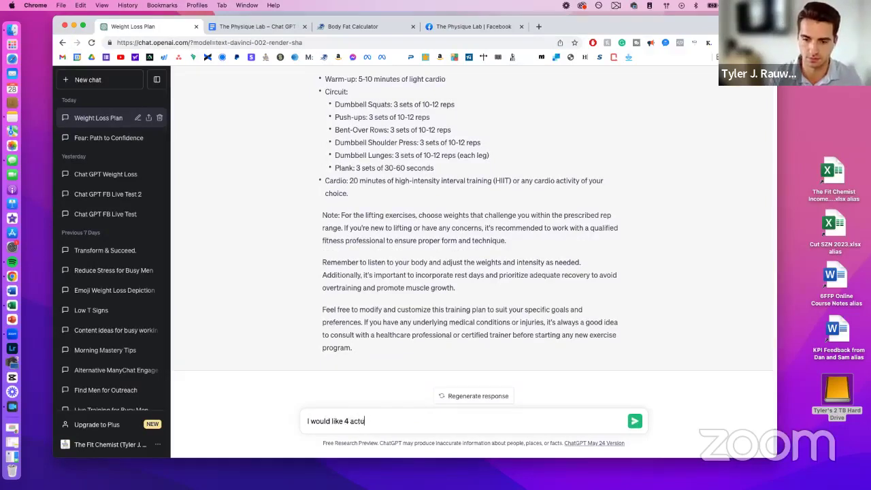
type("al workouts, not")
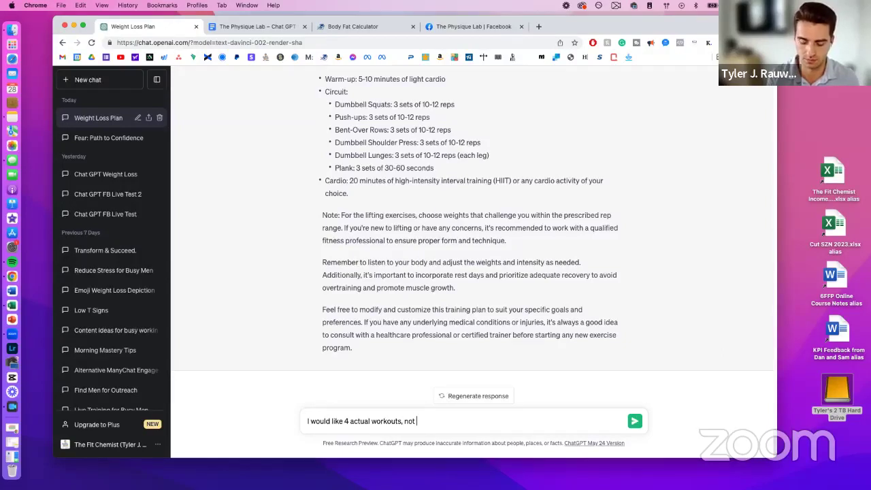
type(" an active recovery day.")
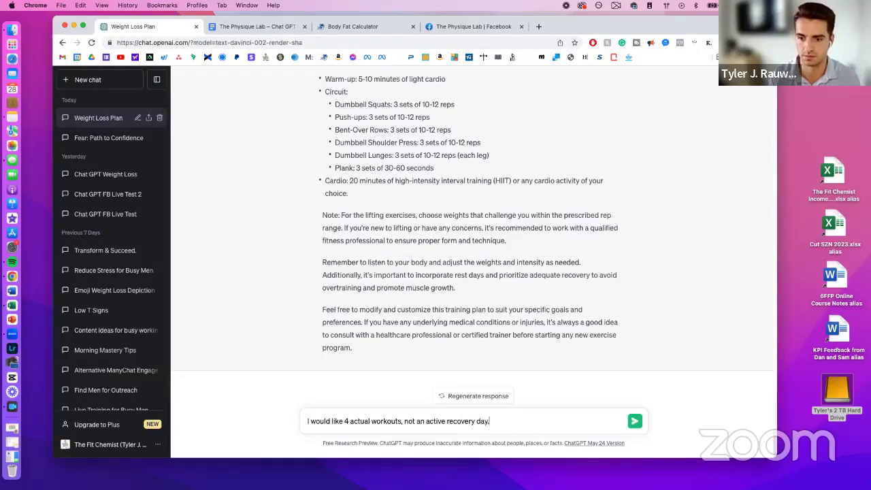
type(" Can you please re")
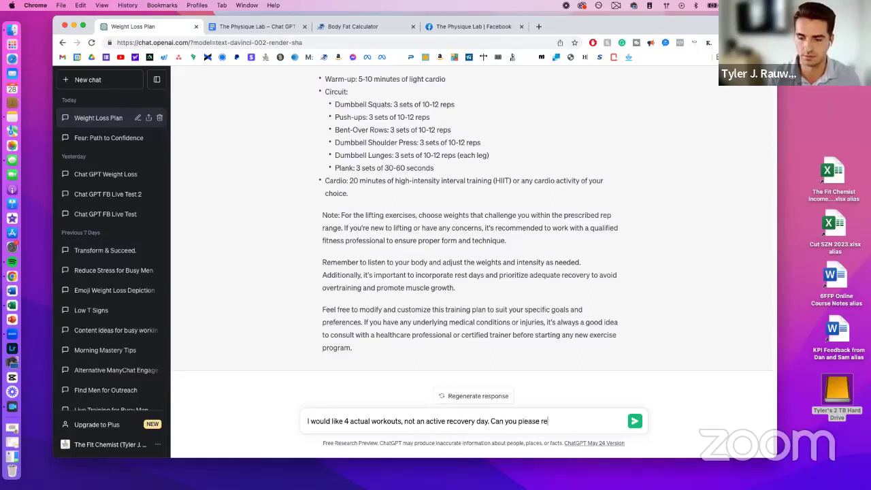
type("-do it?")
key("shift+Return")
key("shift+Return")
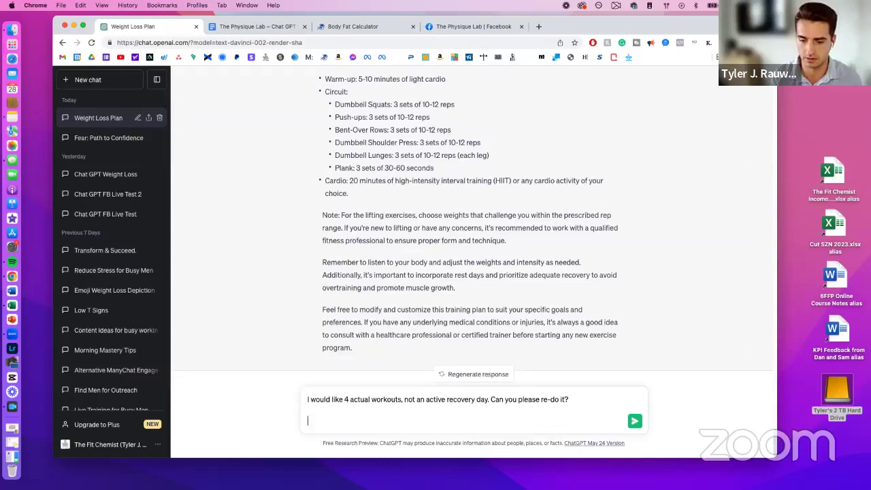
Step: Add the paragraph "Also, I want to put more emphasis on arm exercises" and send the message
type("Also, I want")
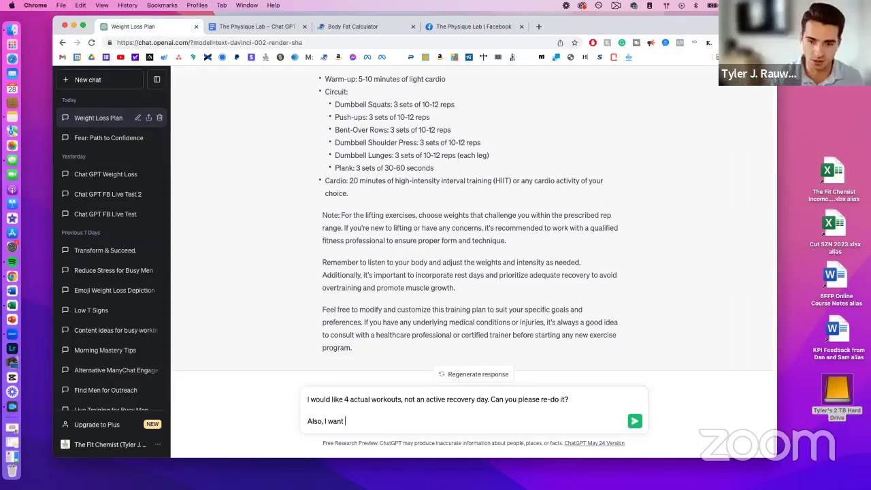
type("to put more emph")
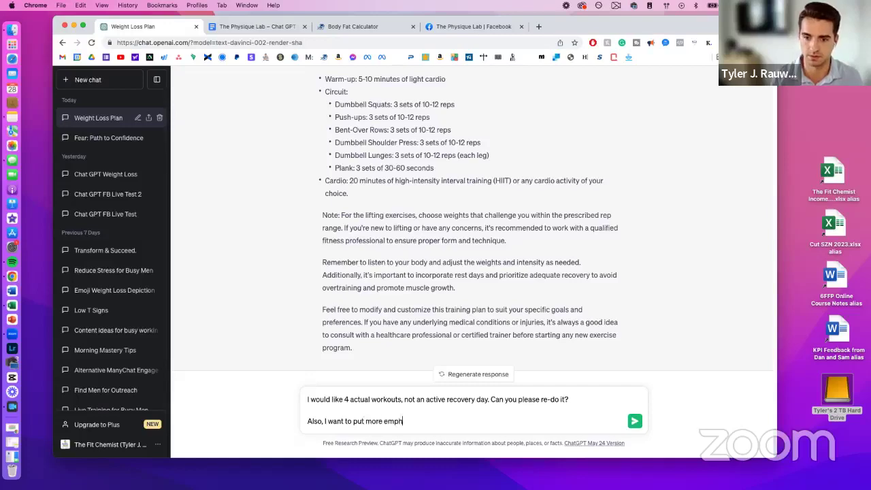
type("asis on arm exercises")
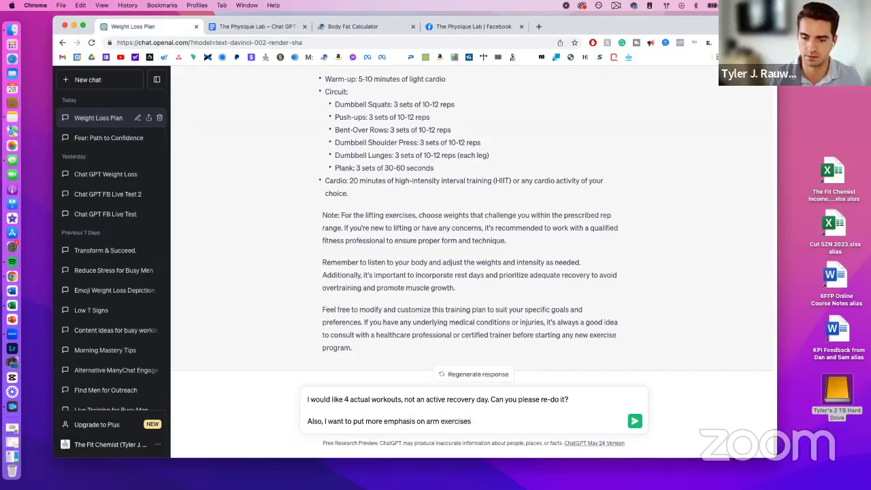
key("Return")
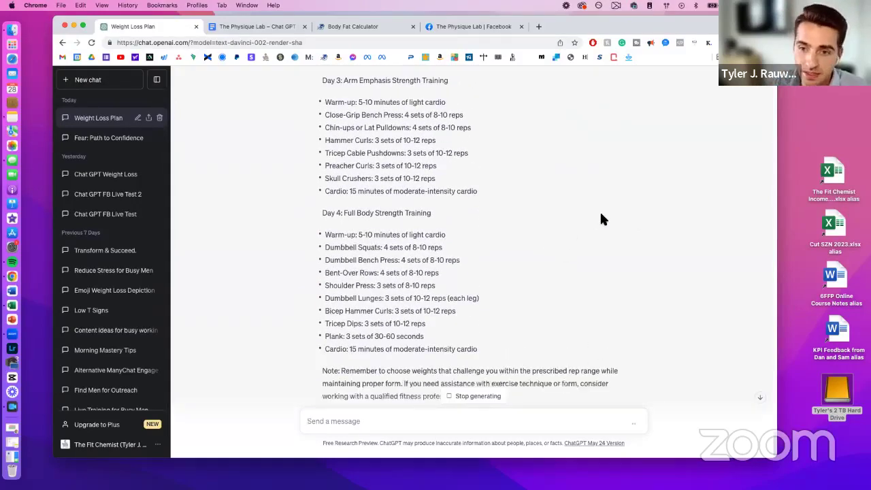
Step: Review Days 3 and 4 of the revised training plan, highlighting the Day 3 arm exercises
scroll(600, 211, "up", 5)
left_click_drag(439, 315, 327, 238)
left_click(396, 265)
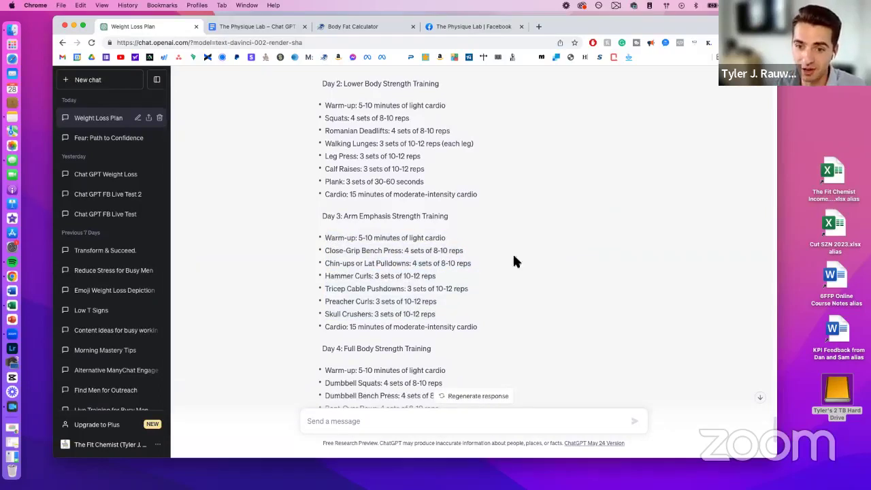
scroll(530, 252, "down", 3)
scroll(691, 267, "down", 2)
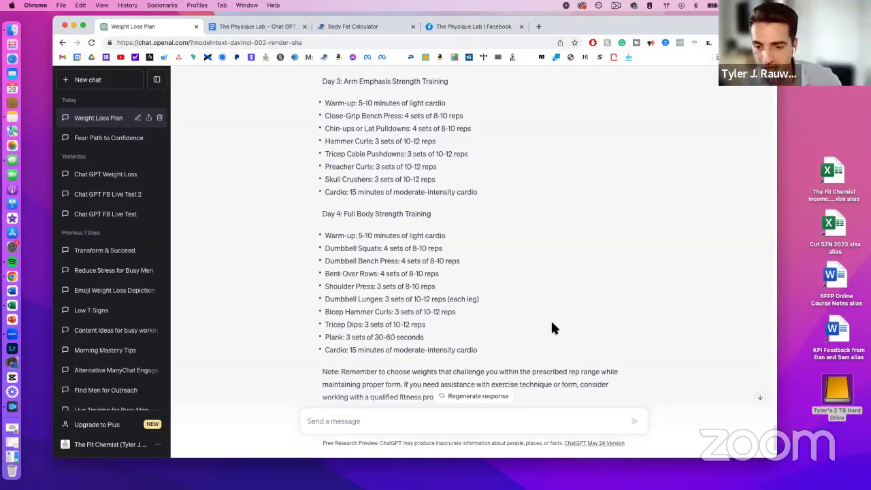
scroll(546, 223, "down", 3)
Step: Compare the revised plan's Day 1 to Day 3 workouts with the earlier version's Day 4 circuit
scroll(518, 204, "up", 9)
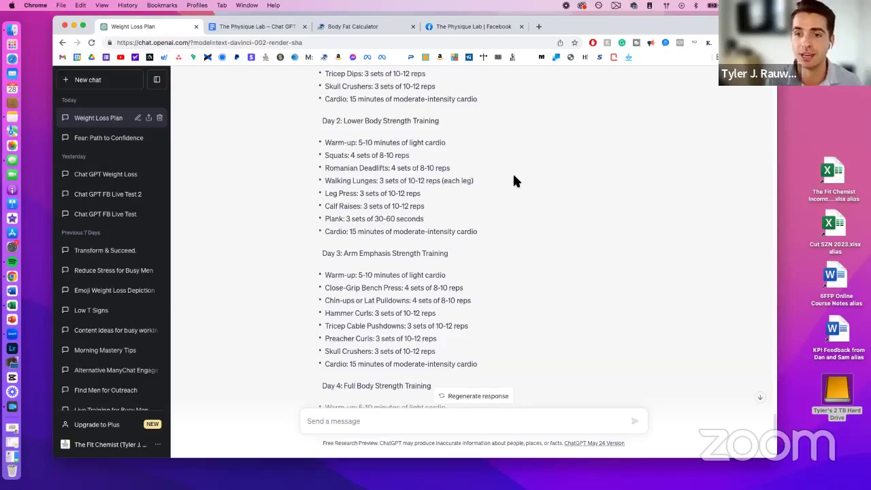
scroll(562, 225, "up", 5)
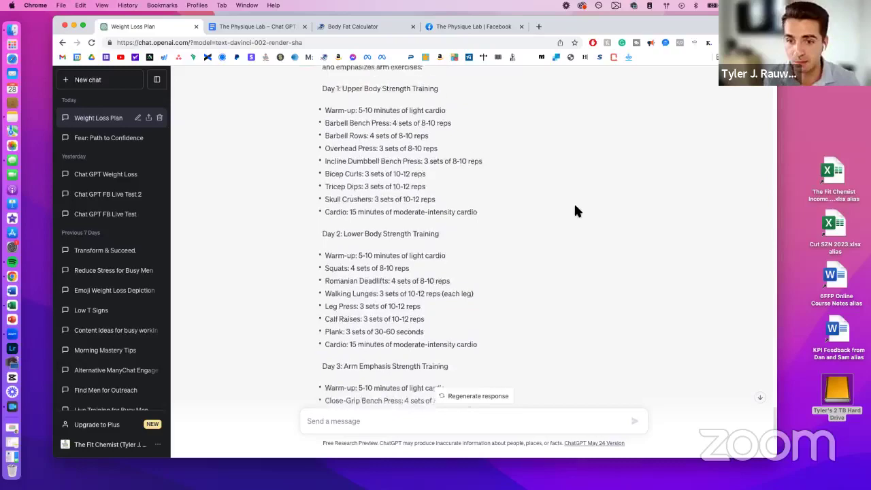
scroll(569, 197, "up", 5)
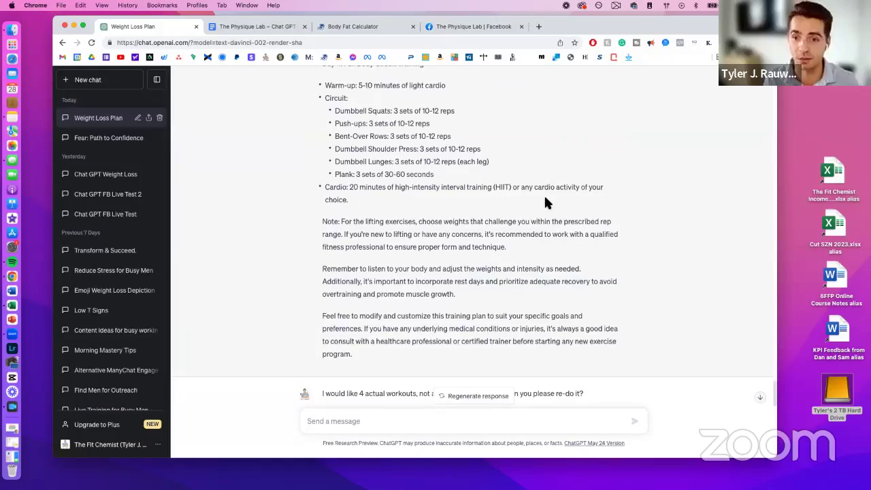
scroll(544, 202, "down", 8)
scroll(537, 203, "down", 3)
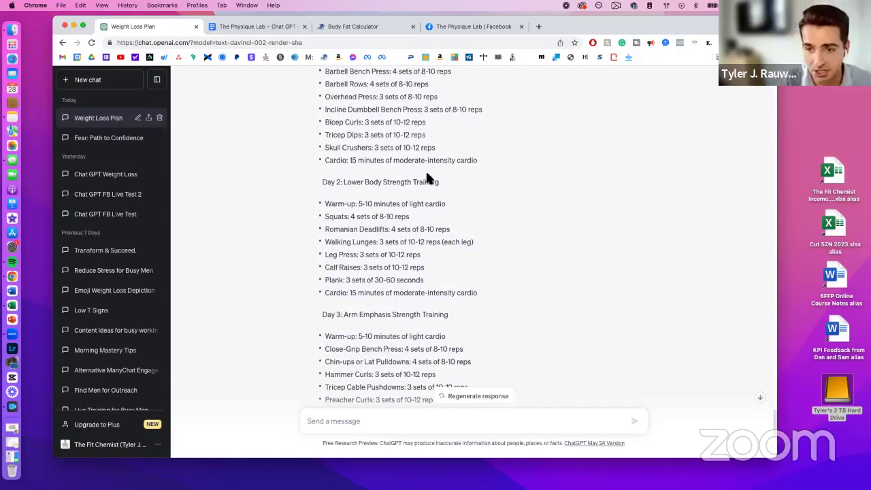
scroll(447, 170, "down", 5)
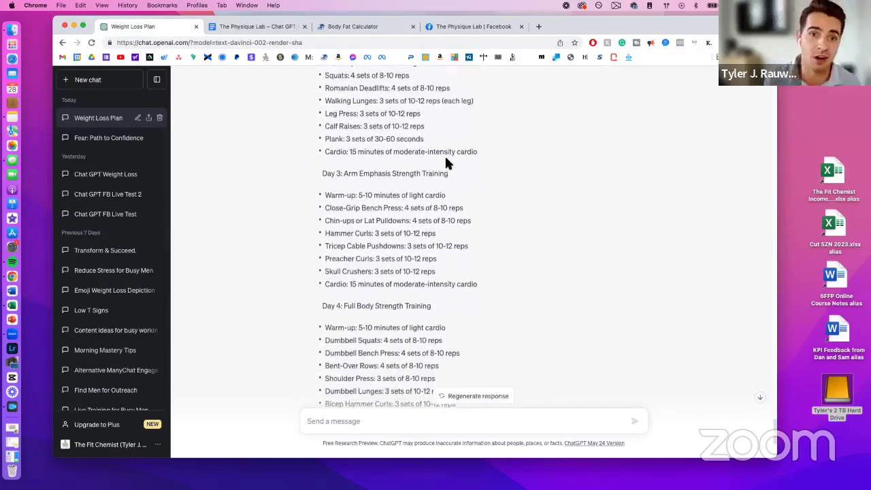
Step: Switch to the Chat GPT for Weight Loss document and read its NEXT STEPS section, highlighting Calorie Counter among the macro-tracking apps
left_click(278, 25)
scroll(251, 261, "down", 3)
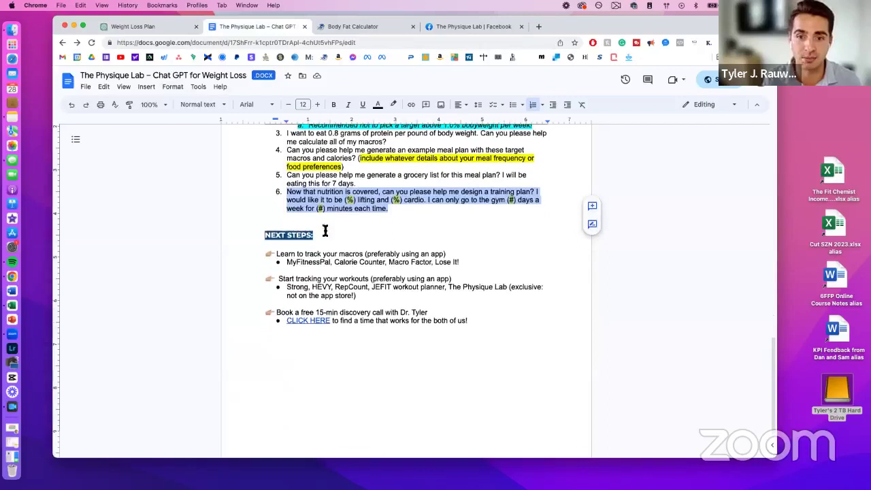
left_click(476, 264)
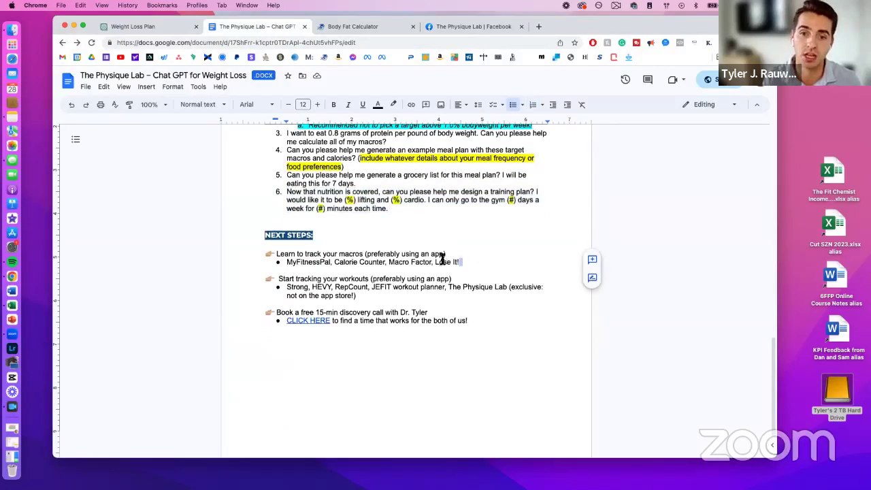
left_click(376, 254)
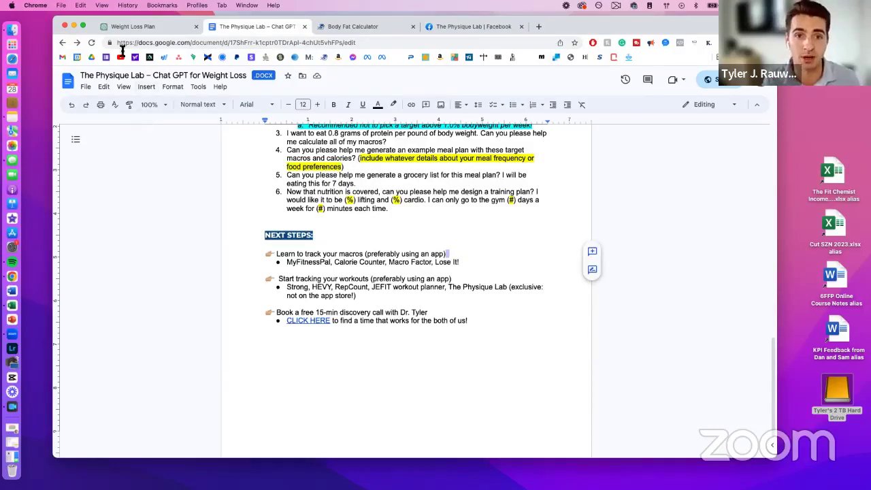
left_click(470, 256)
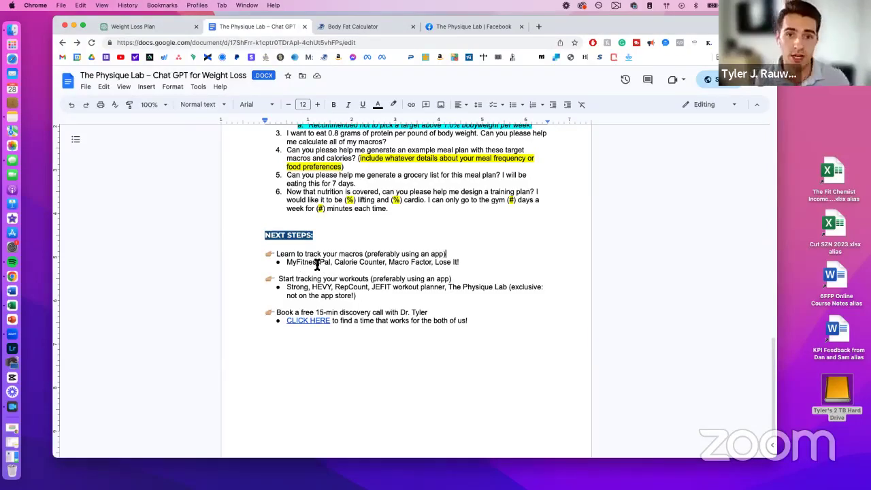
left_click_drag(334, 262, 400, 261)
left_click(399, 261)
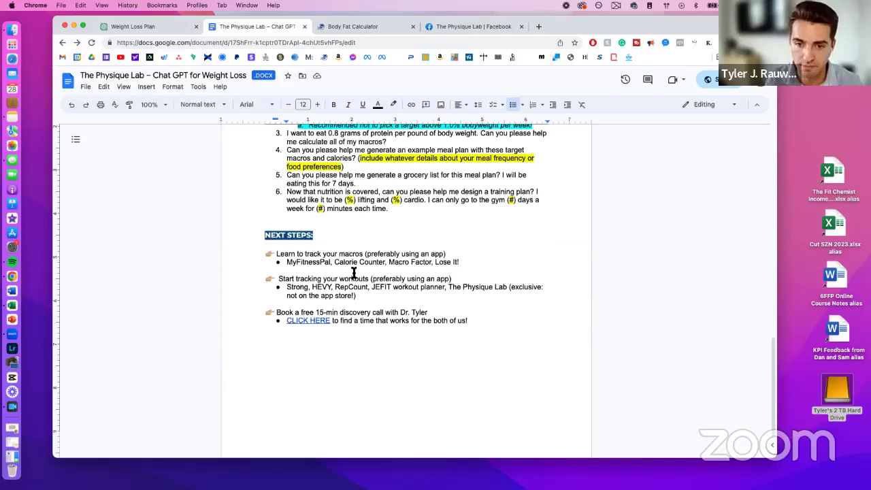
scroll(341, 258, "down", 1)
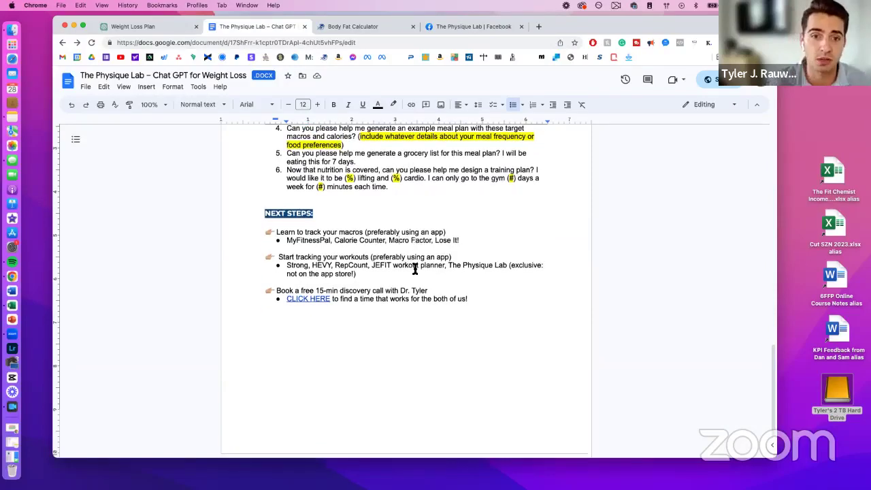